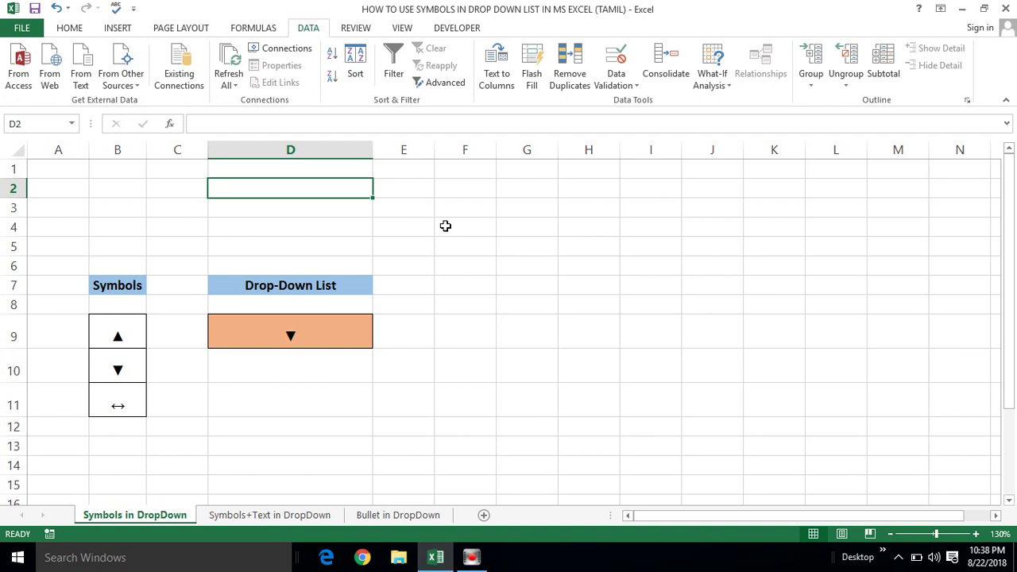
Open D9's arrow-symbol drop-down and close it without changing the cell.
click(411, 245)
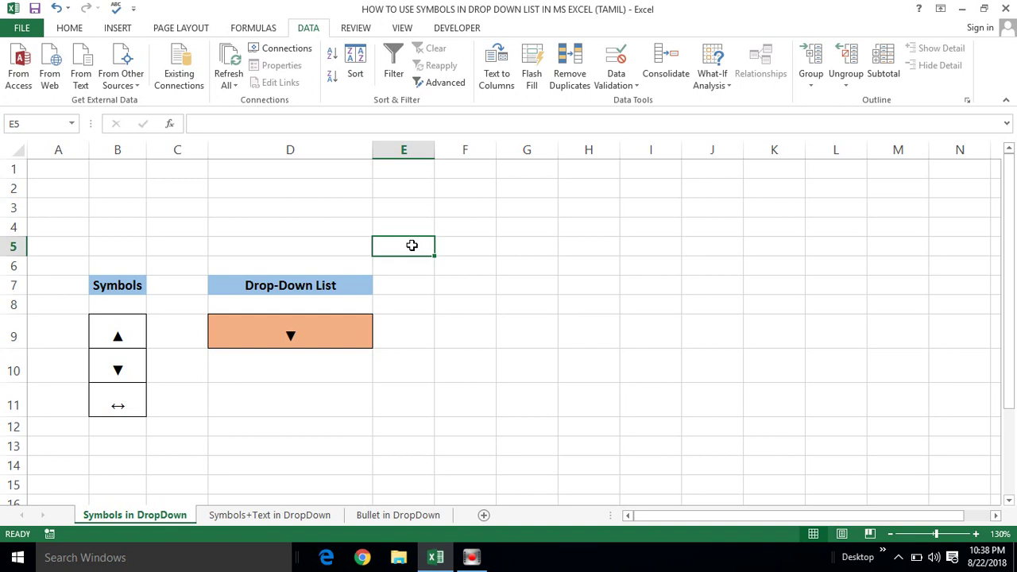
click(286, 335)
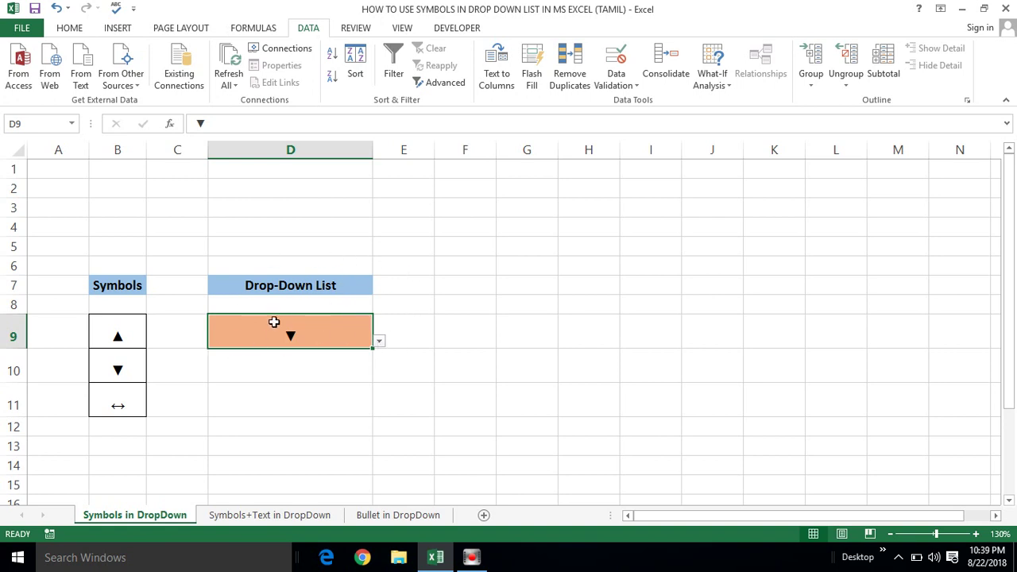
click(101, 330)
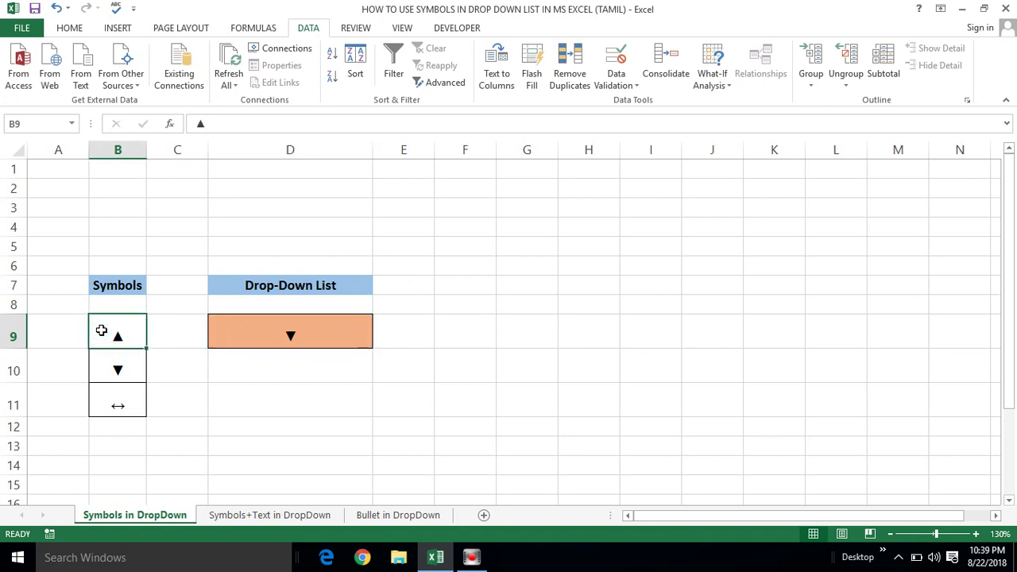
click(260, 330)
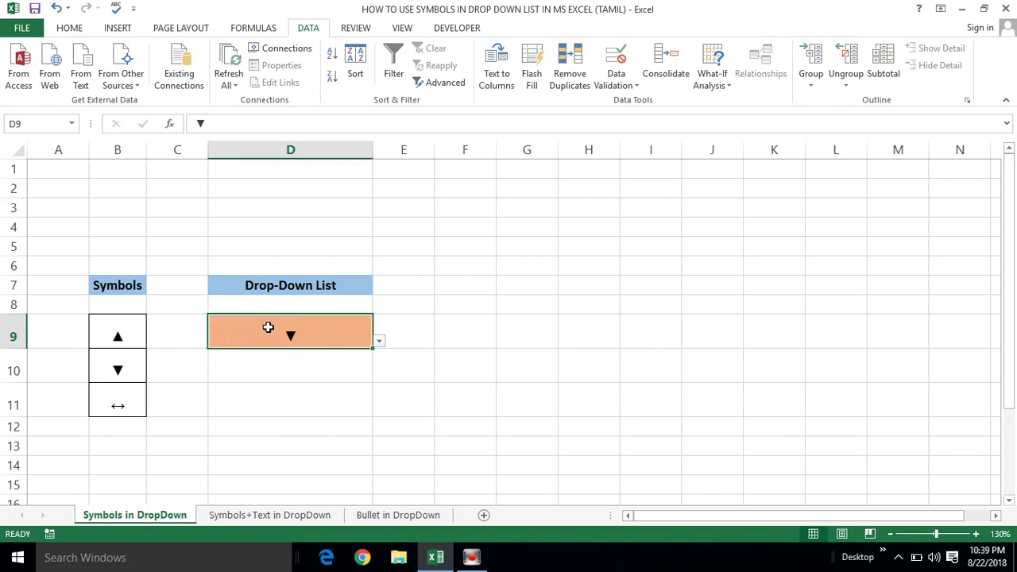
click(381, 341)
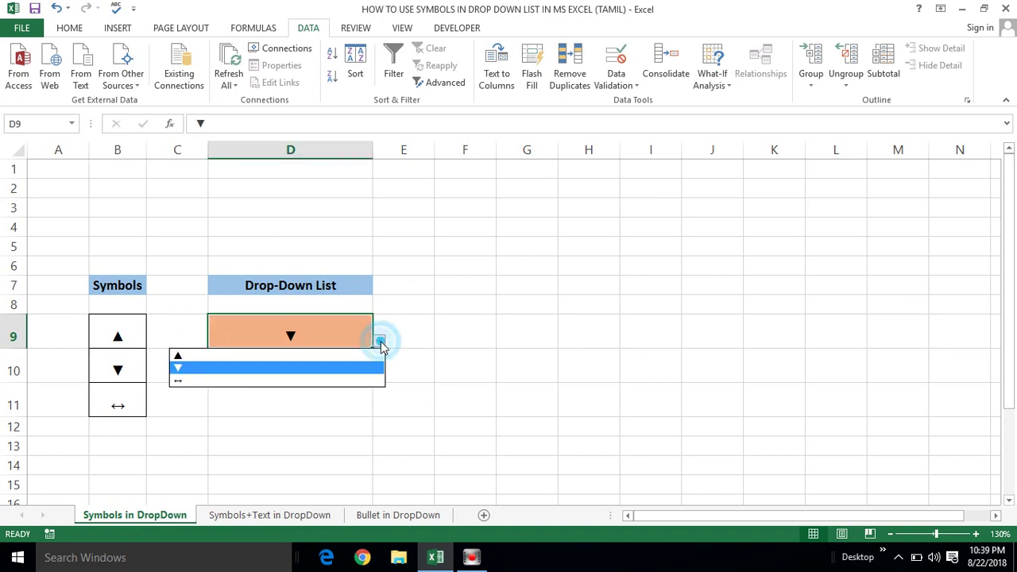
click(276, 399)
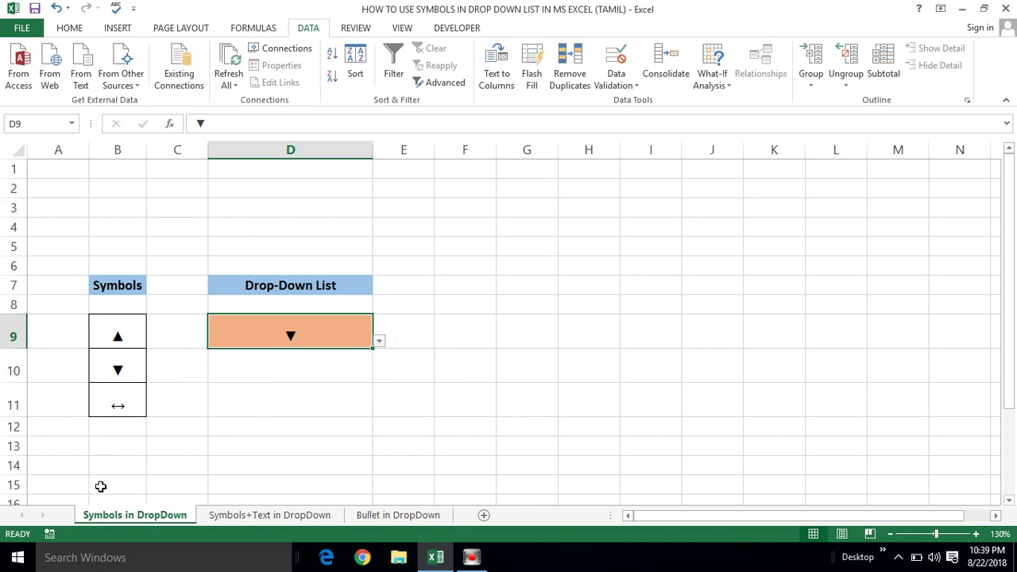
click(104, 517)
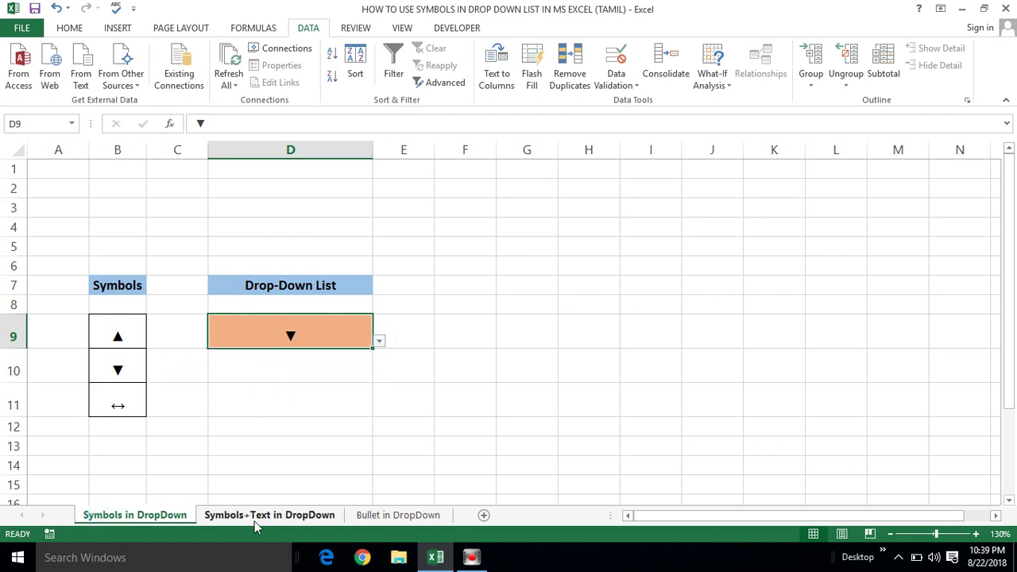
click(320, 451)
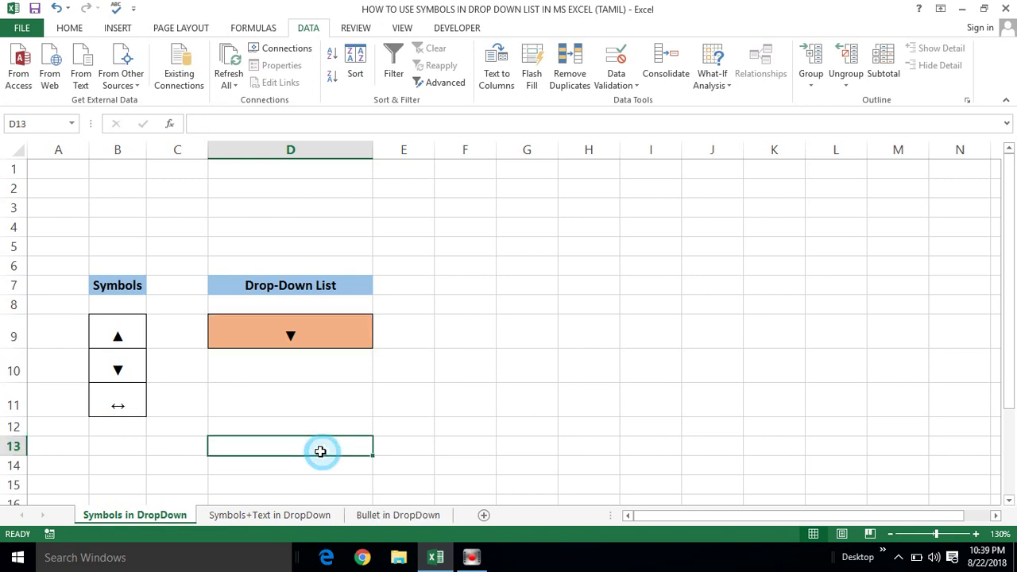
click(135, 516)
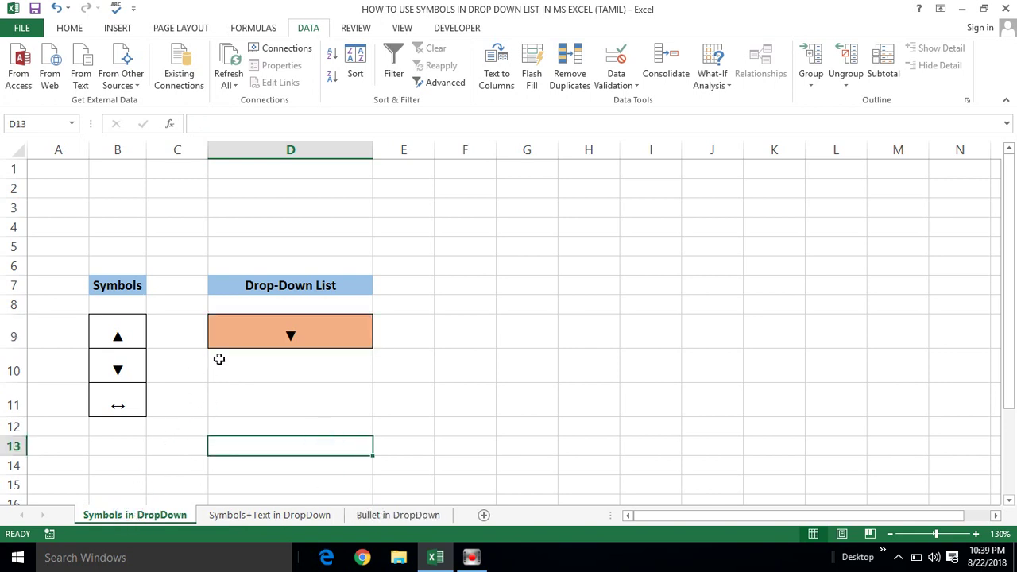
Move between cells D8 and D10, then reselect the drop-down cell D9.
click(218, 359)
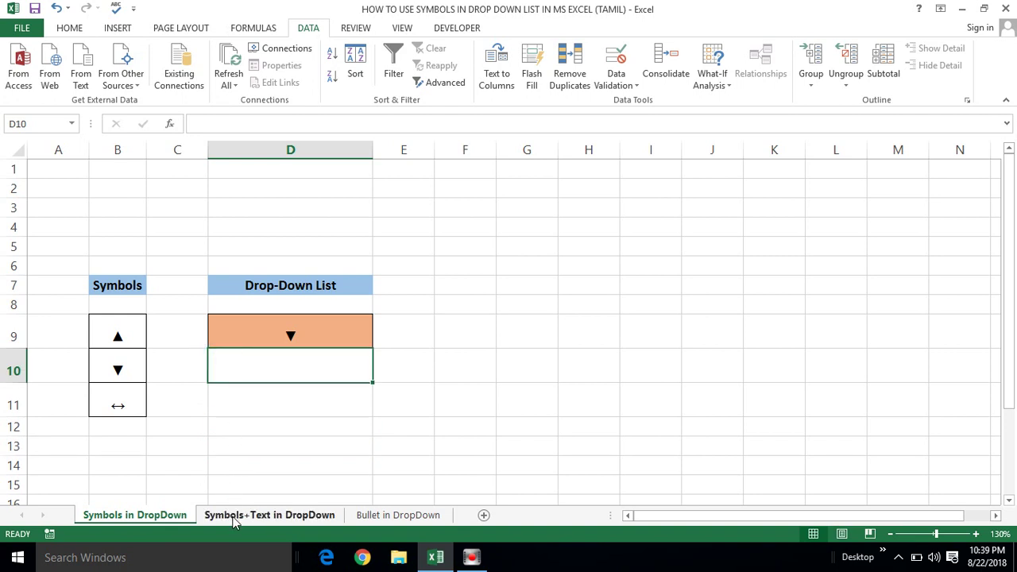
click(364, 310)
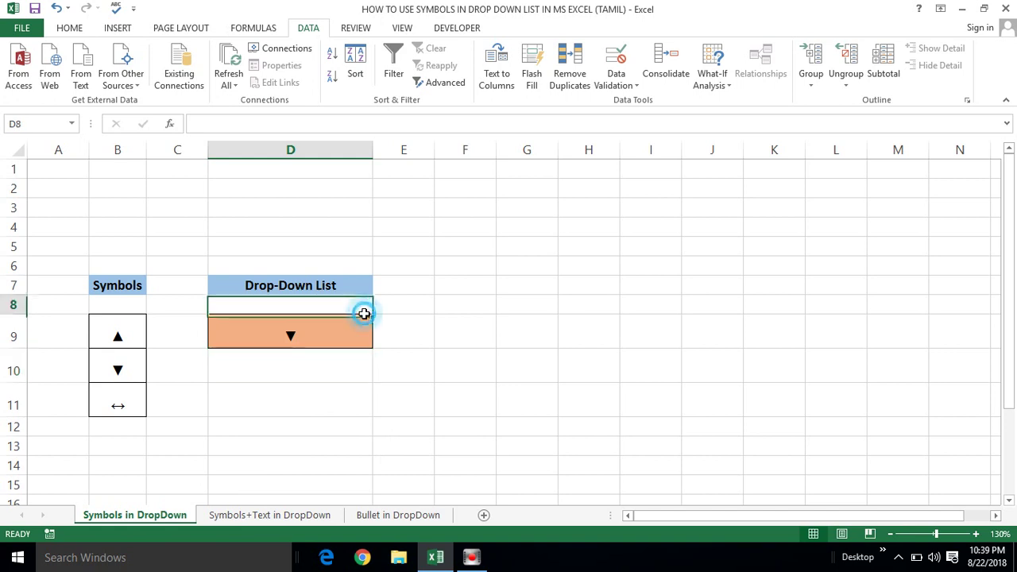
click(359, 322)
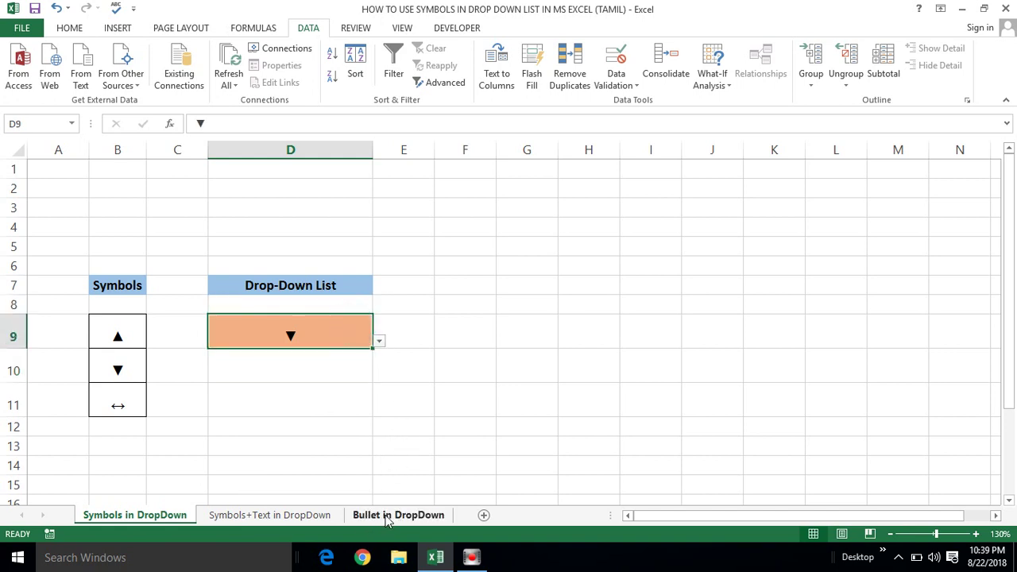
click(390, 397)
click(301, 337)
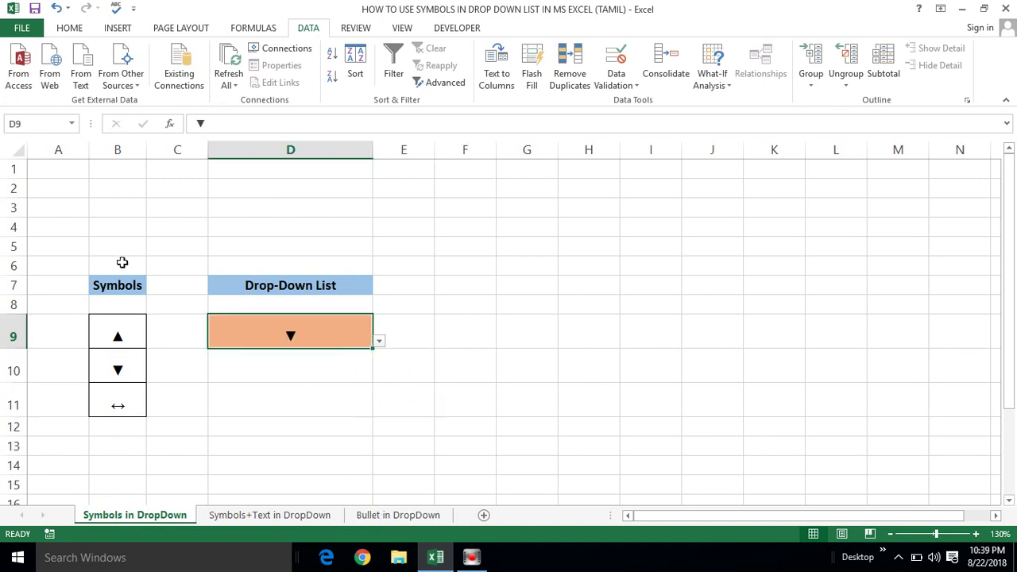
Select B9:B11, check that D9's list still shows ▼, and go to the Symbols+Text in DropDown sheet.
click(93, 302)
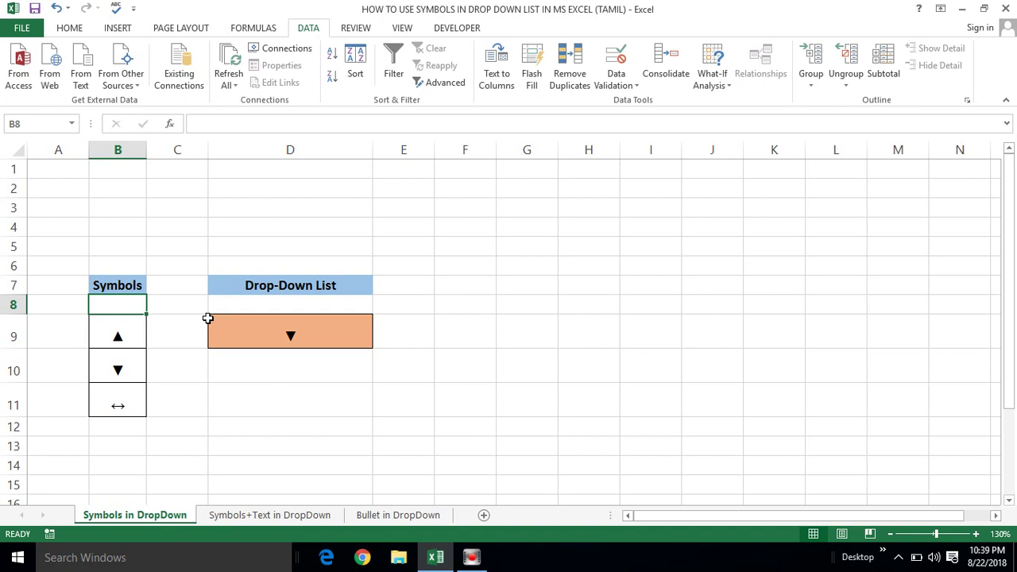
click(123, 334)
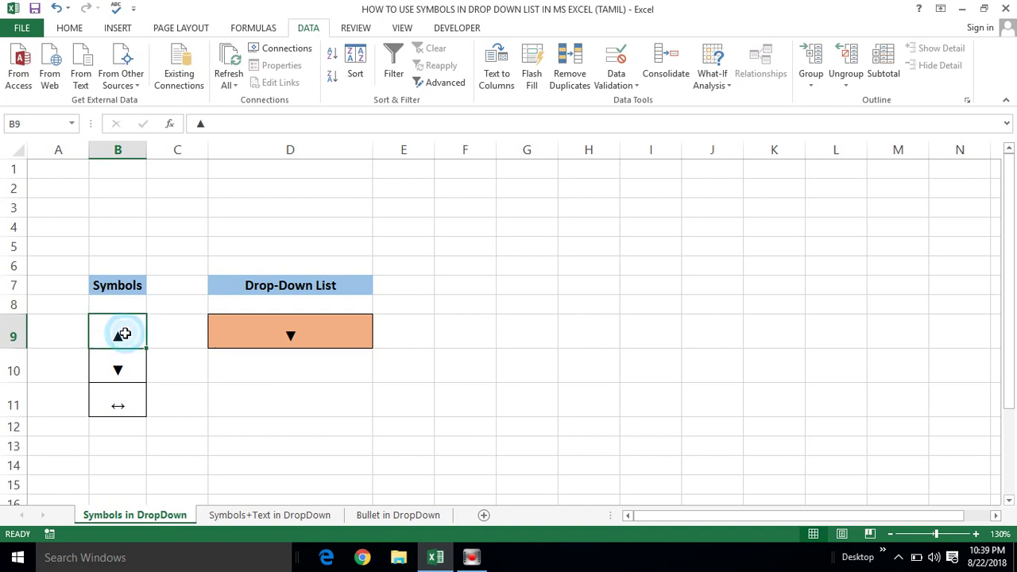
key(shift+Down)
key(shift+Down)
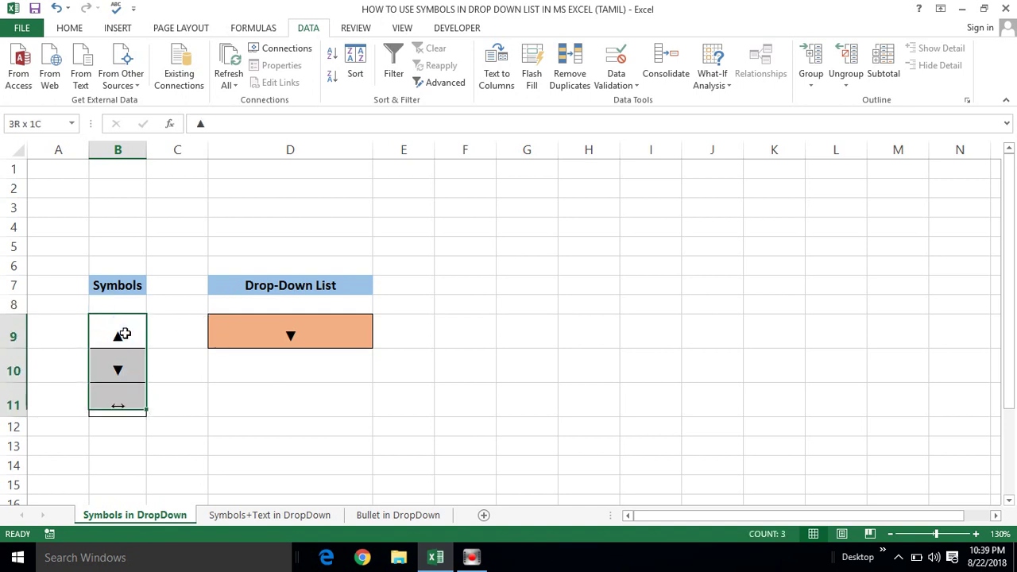
click(269, 332)
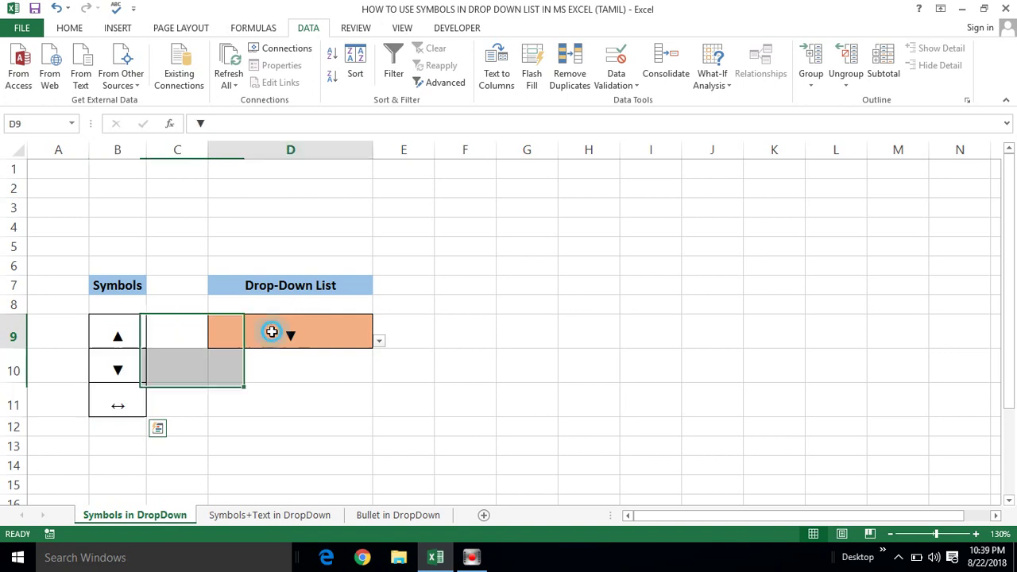
click(380, 342)
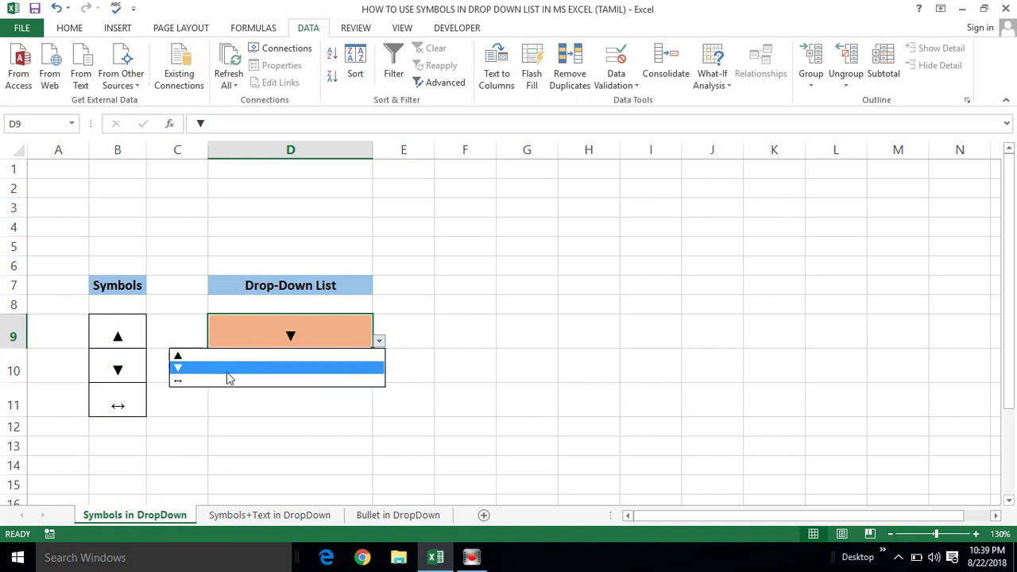
click(212, 395)
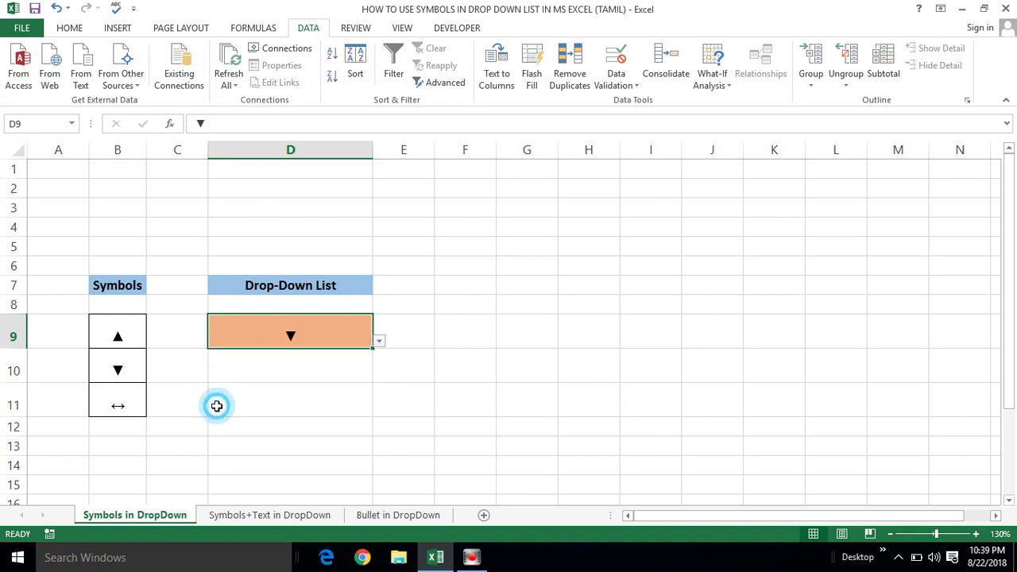
click(229, 516)
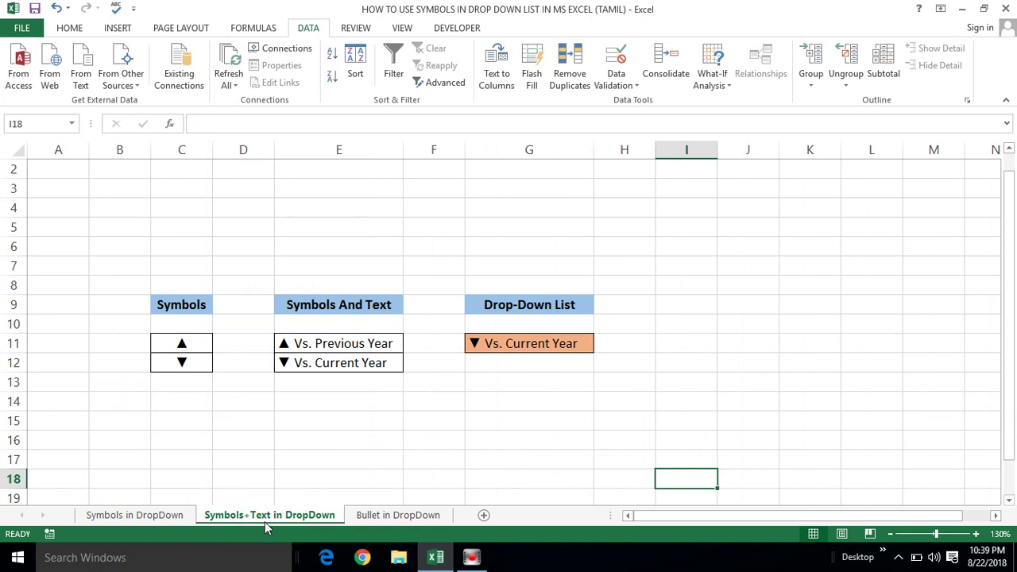
click(185, 343)
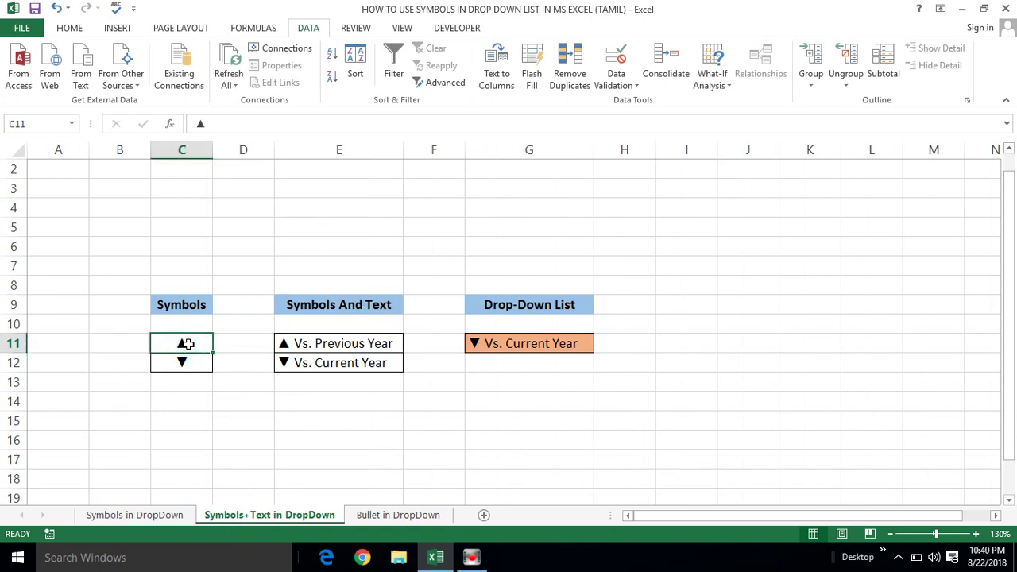
key(shift+Down)
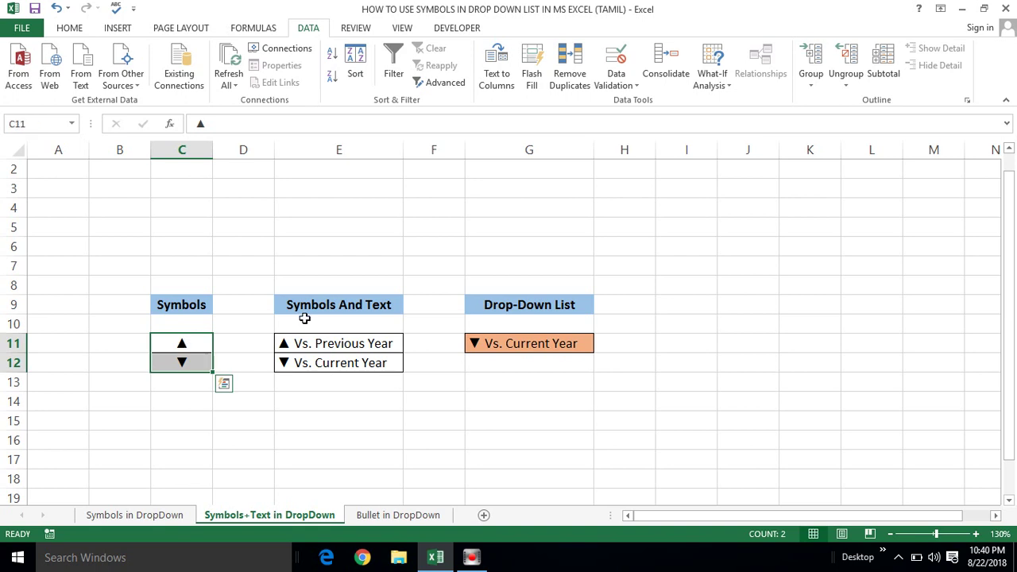
click(288, 358)
click(293, 344)
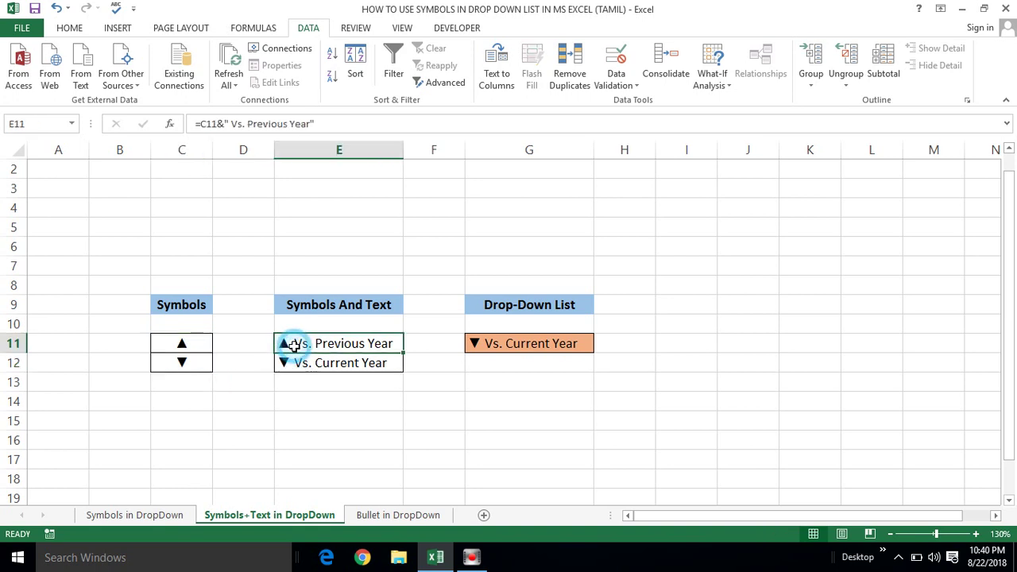
key(shift+Down)
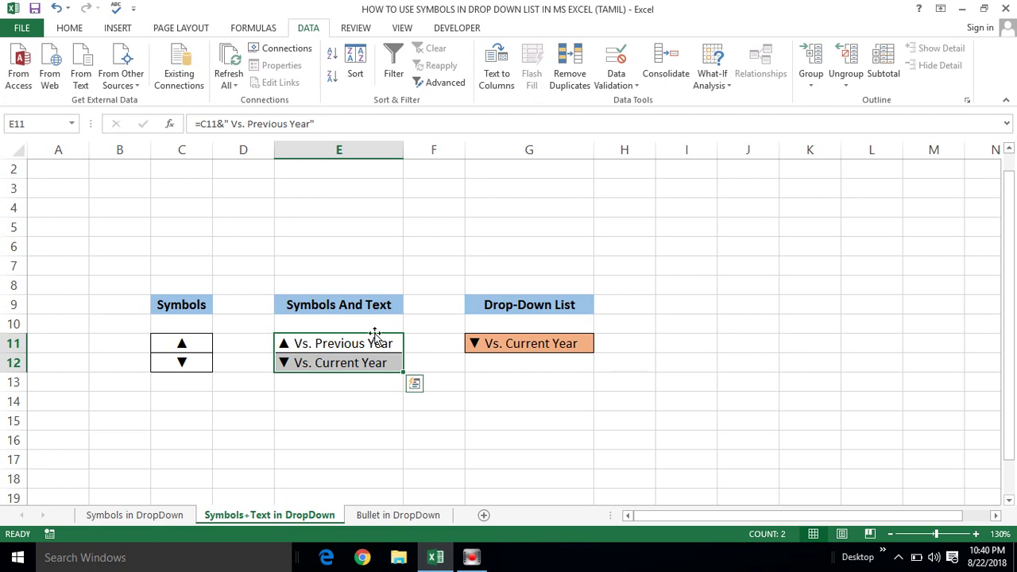
click(489, 342)
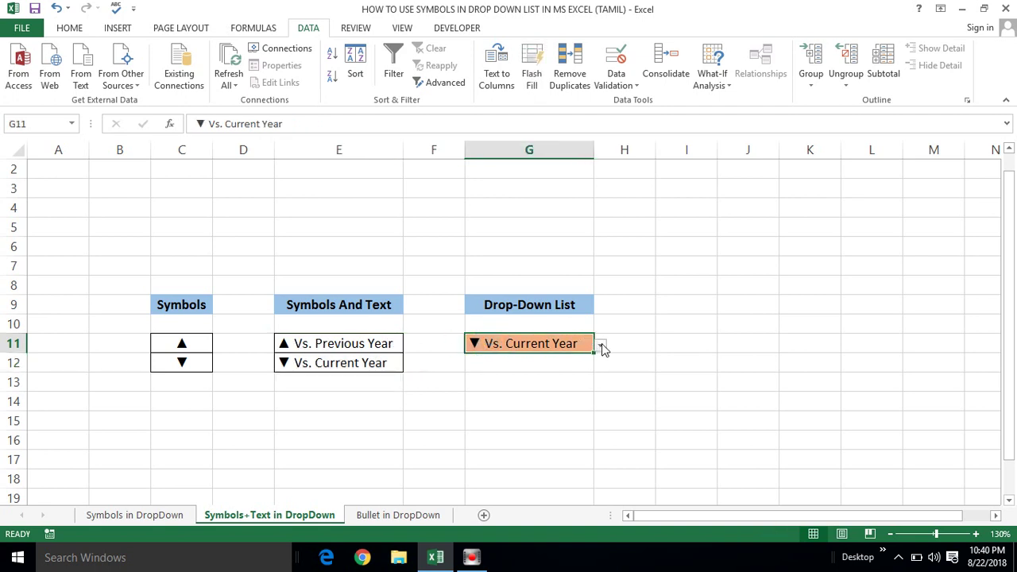
click(601, 347)
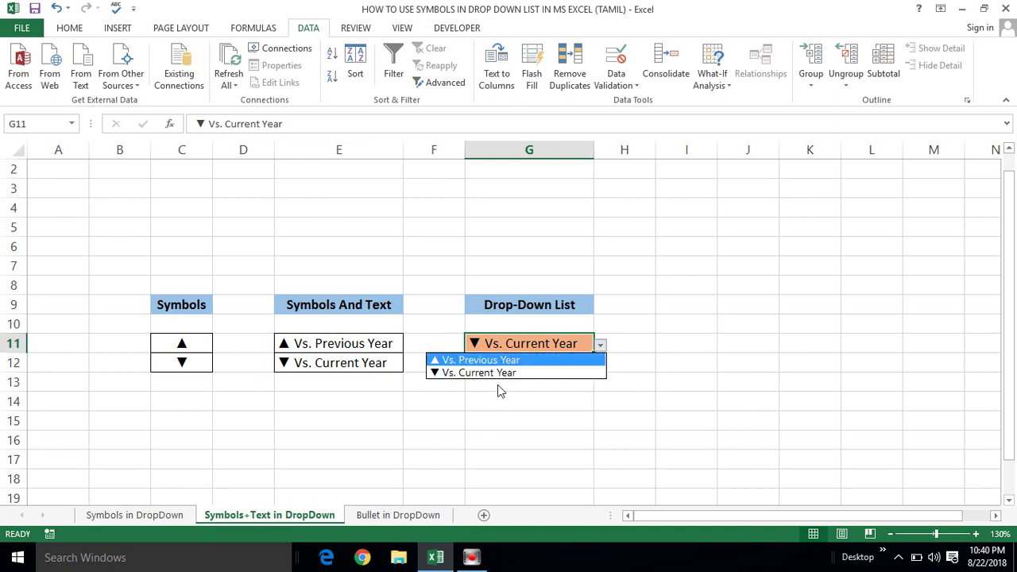
click(456, 389)
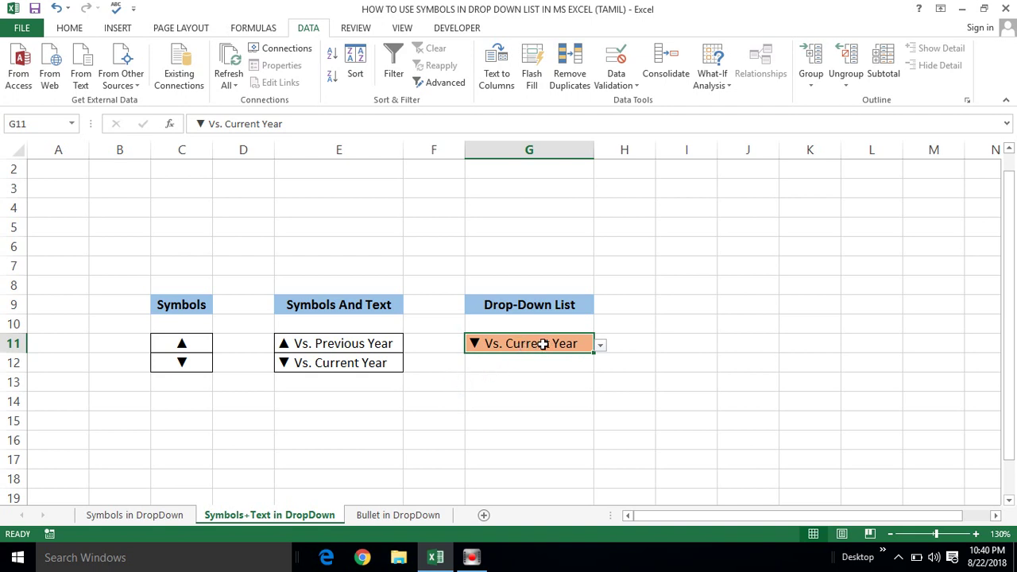
On the Bullet in DropDown sheet, inspect the Total and Sub Total formulas in F12:F14.
click(369, 519)
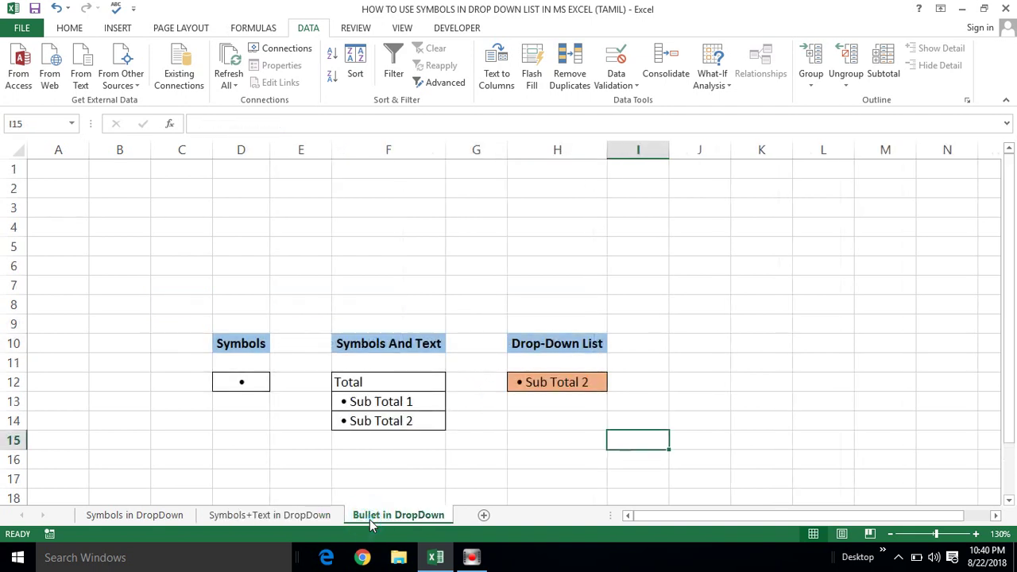
click(225, 381)
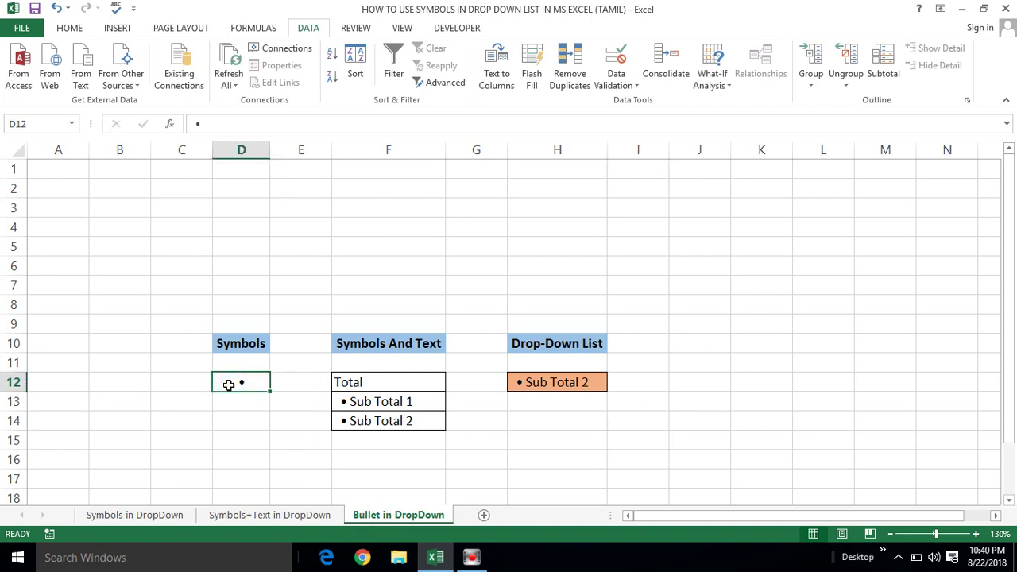
click(358, 380)
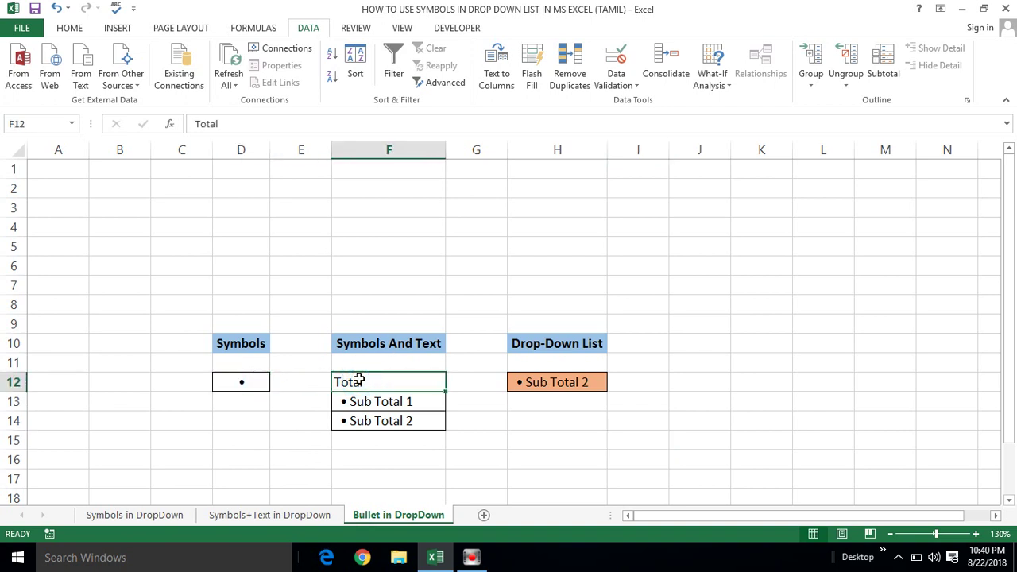
key(Right)
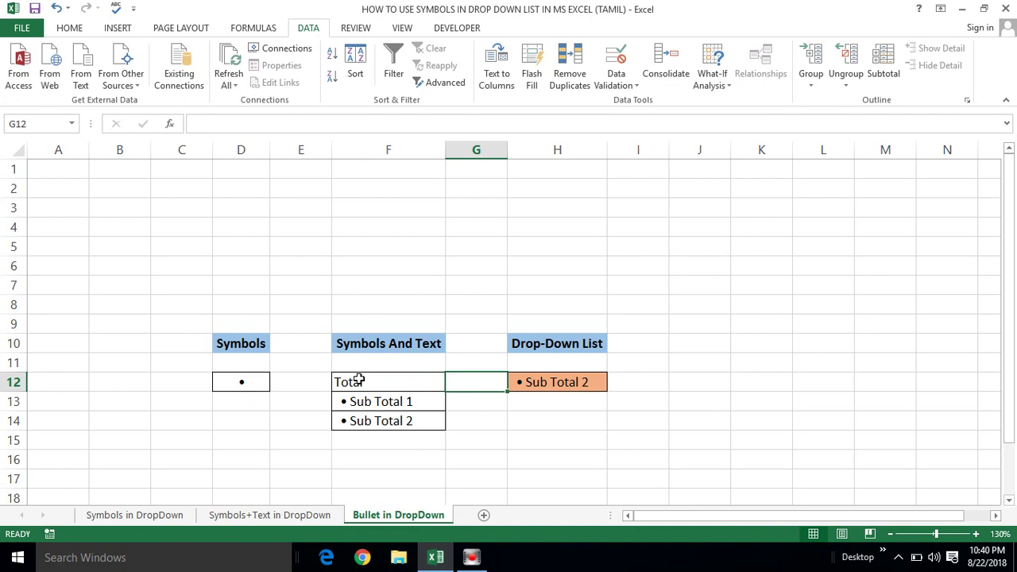
click(359, 381)
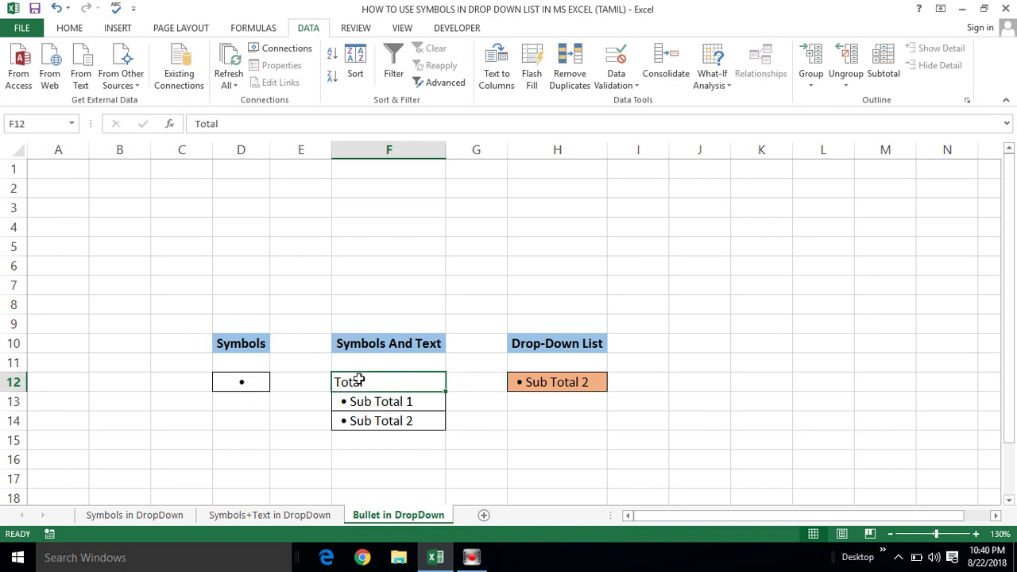
key(shift+Down)
key(Down)
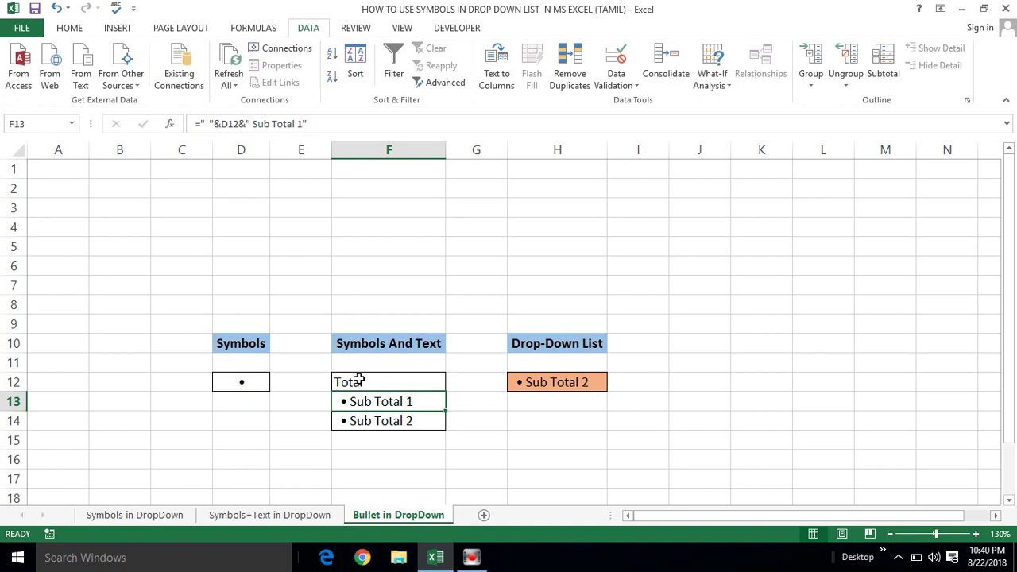
key(shift+Down)
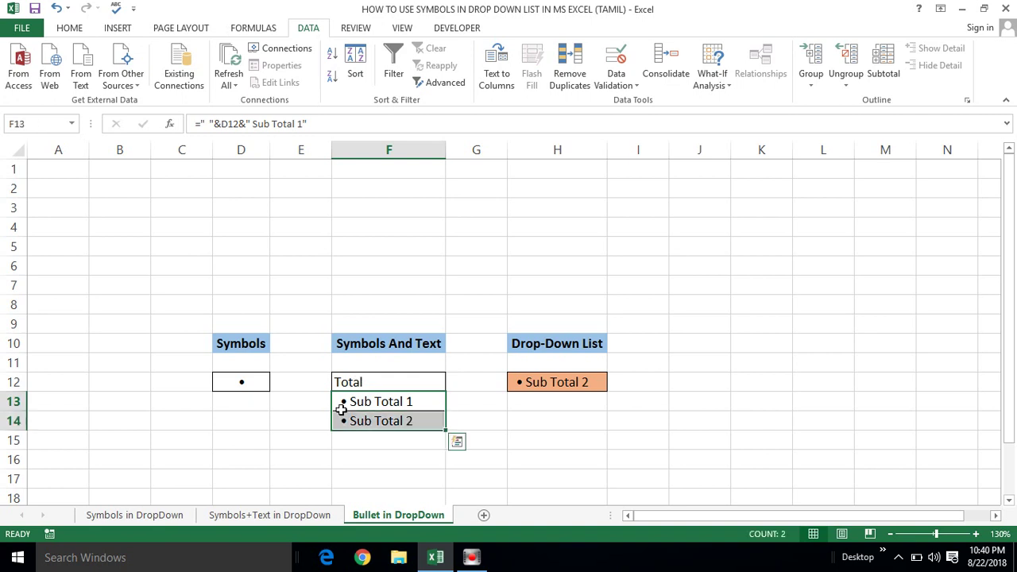
click(346, 403)
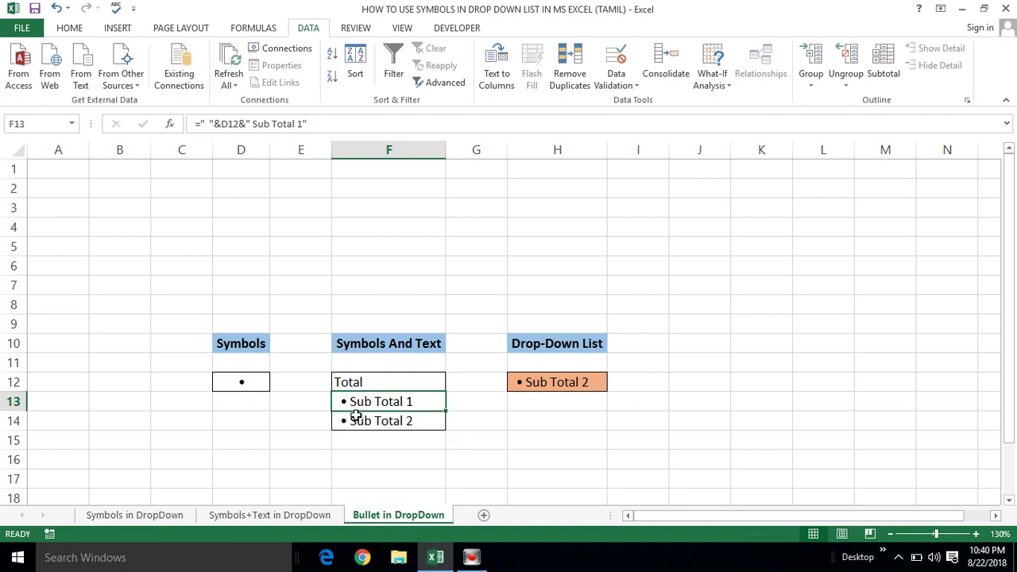
click(351, 417)
click(363, 382)
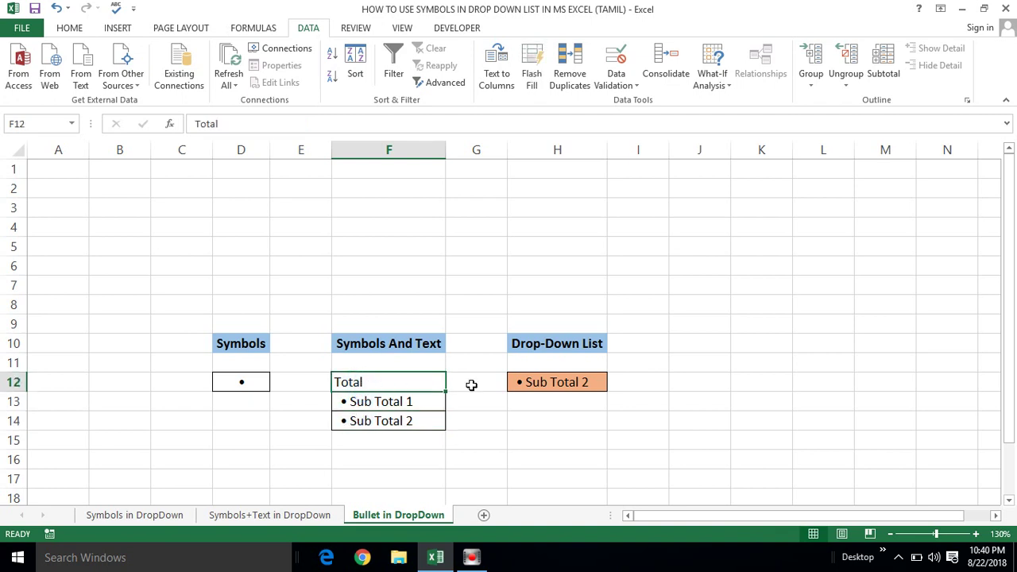
Open H12's drop-down without changing it, then return to the Symbols in DropDown sheet.
click(540, 384)
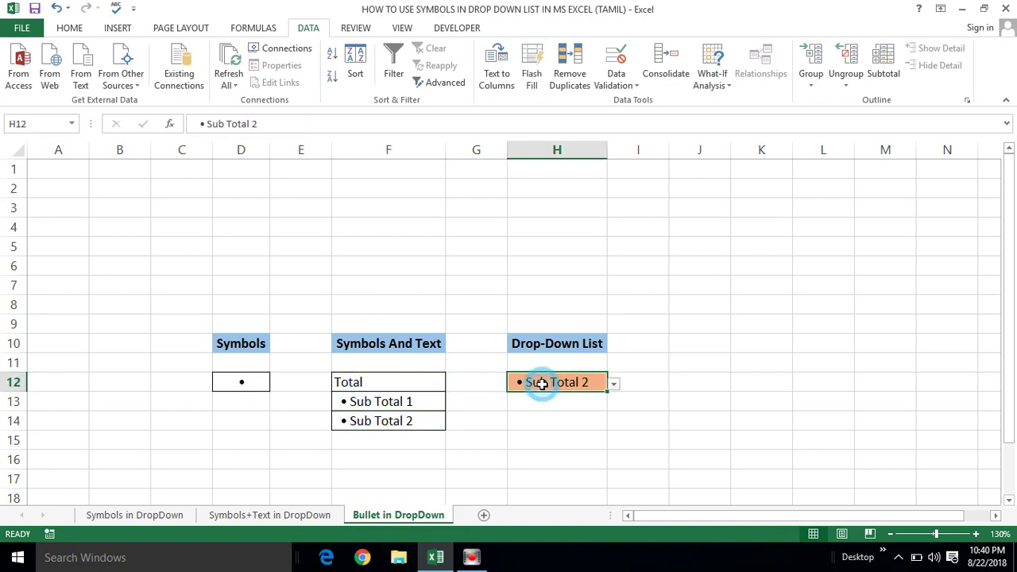
click(616, 385)
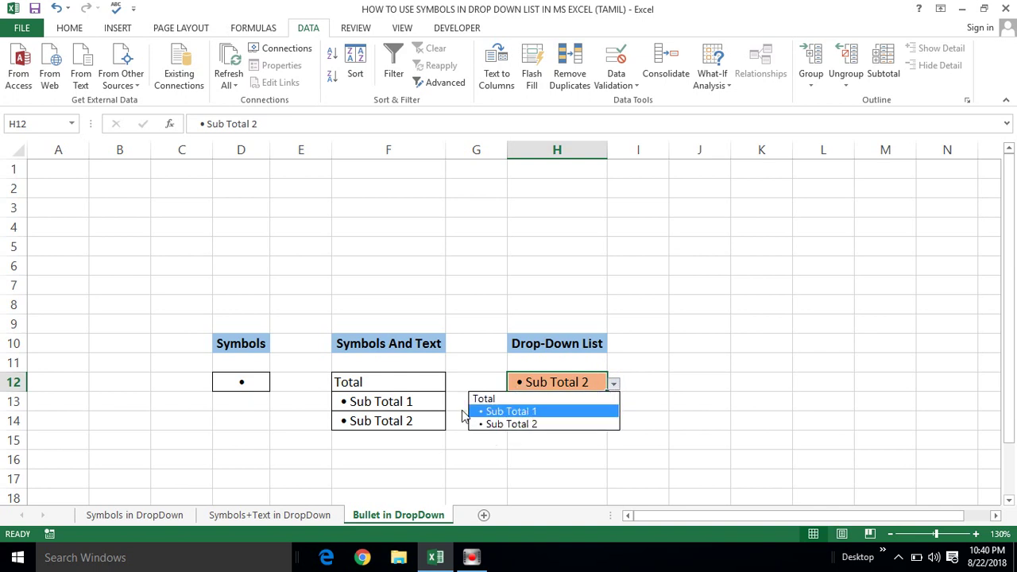
click(412, 408)
click(356, 394)
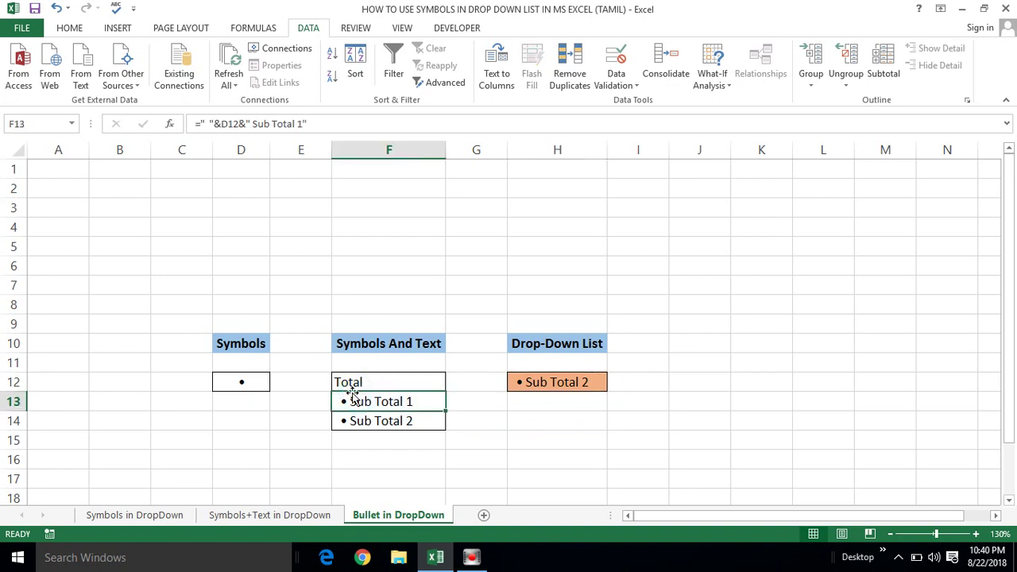
click(265, 437)
click(146, 518)
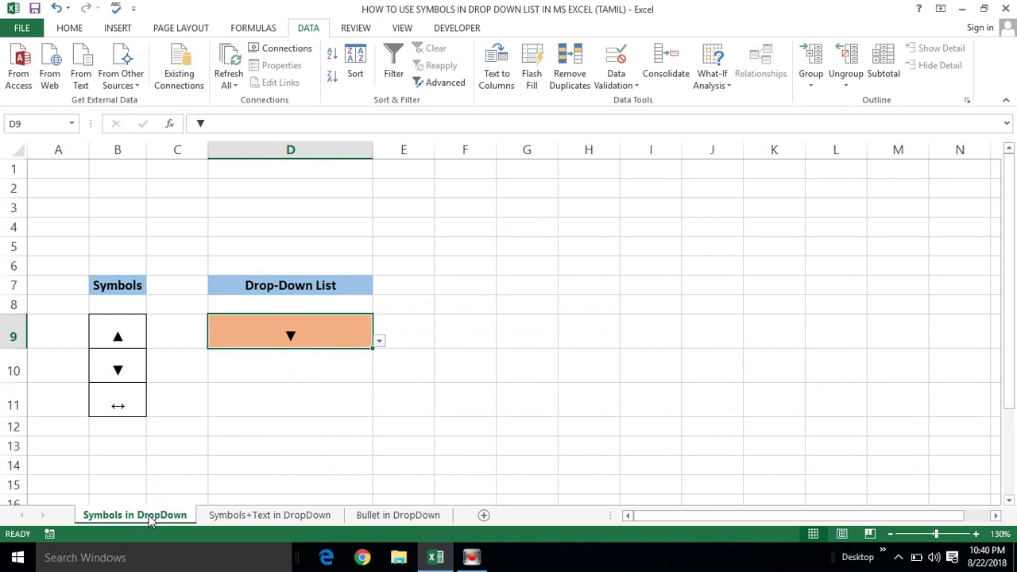
Remove D9's list validation rule with Data Validation's Clear All.
click(498, 325)
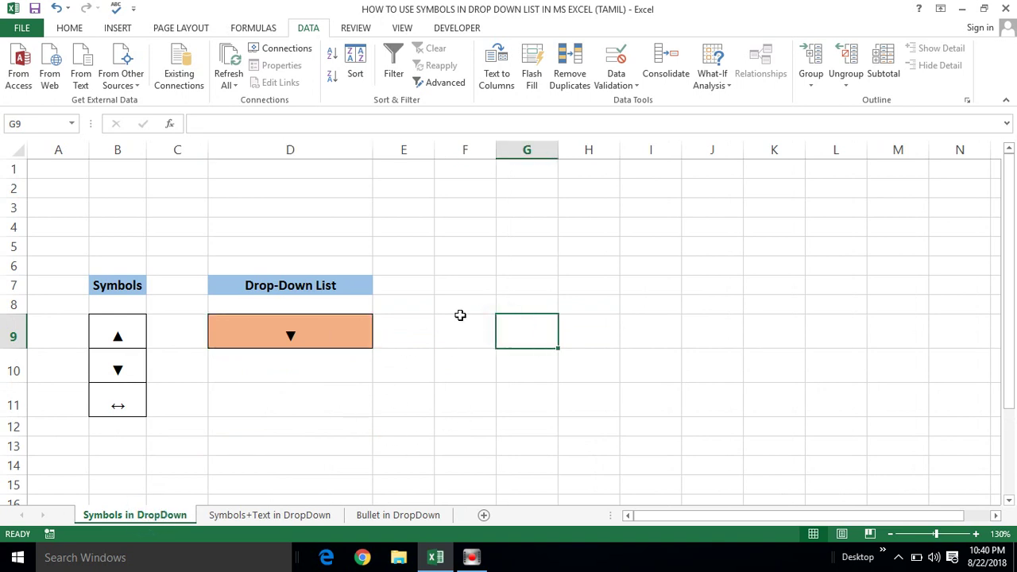
click(265, 321)
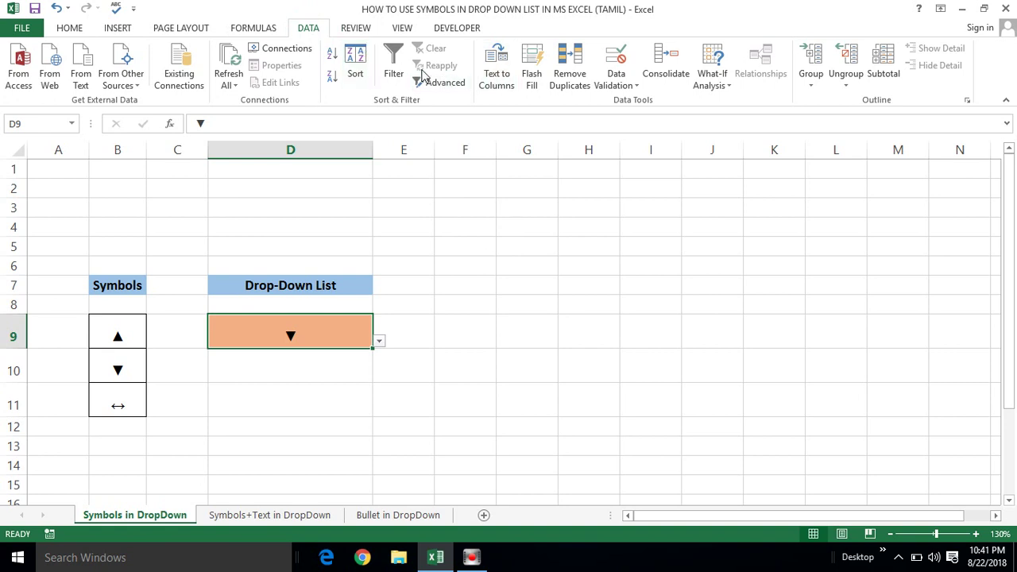
click(618, 85)
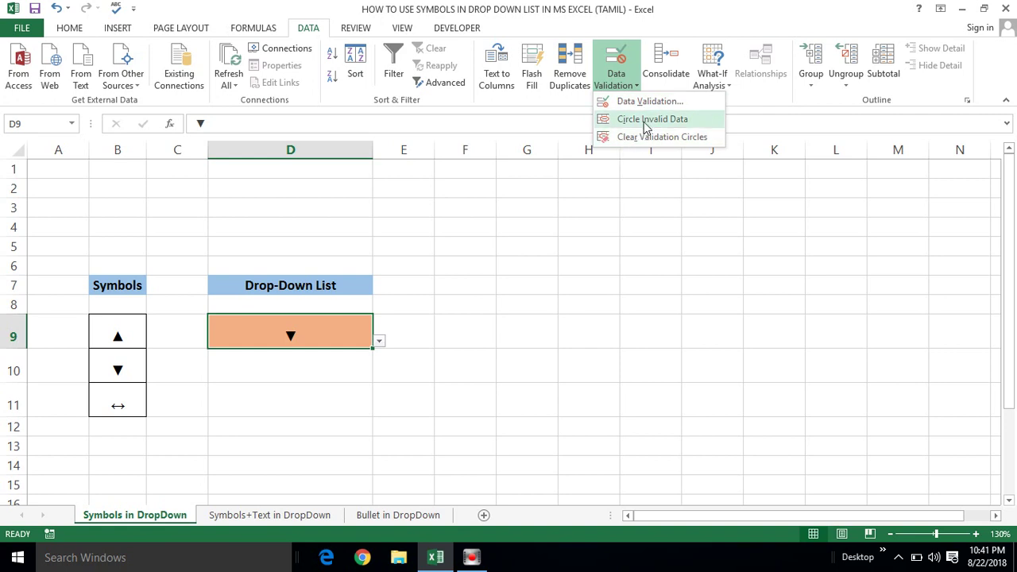
click(630, 136)
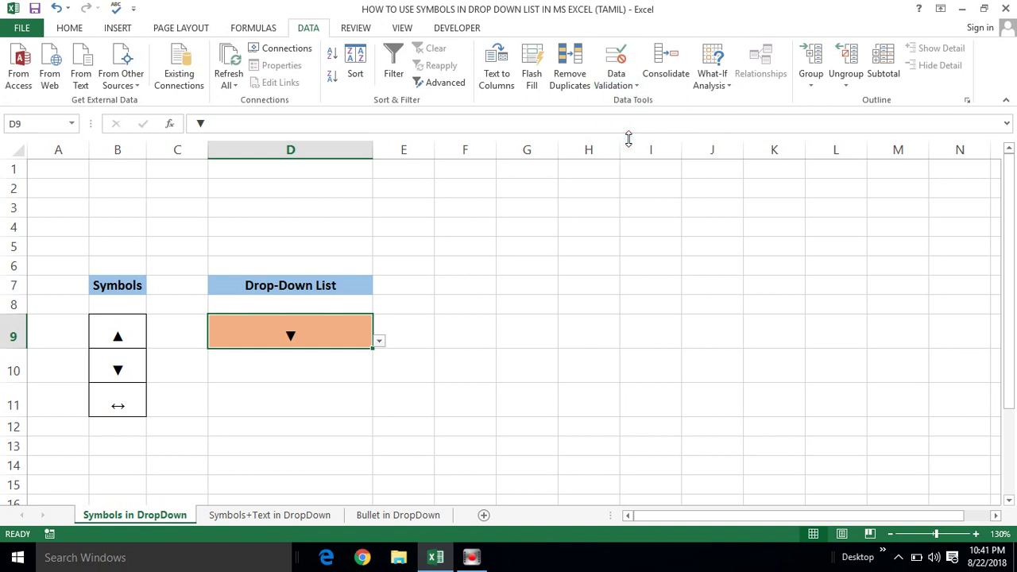
click(451, 323)
click(332, 331)
click(622, 83)
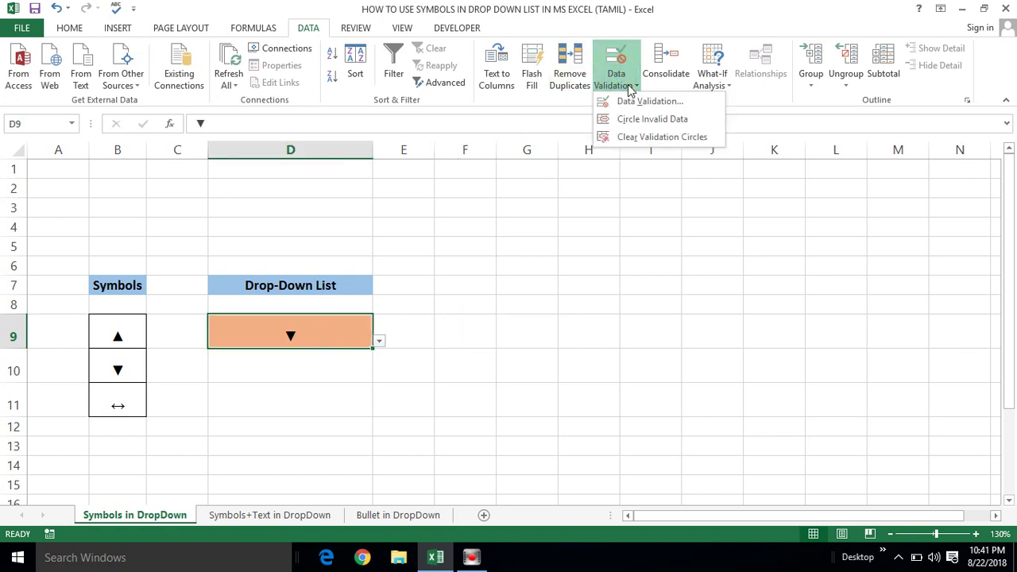
click(630, 103)
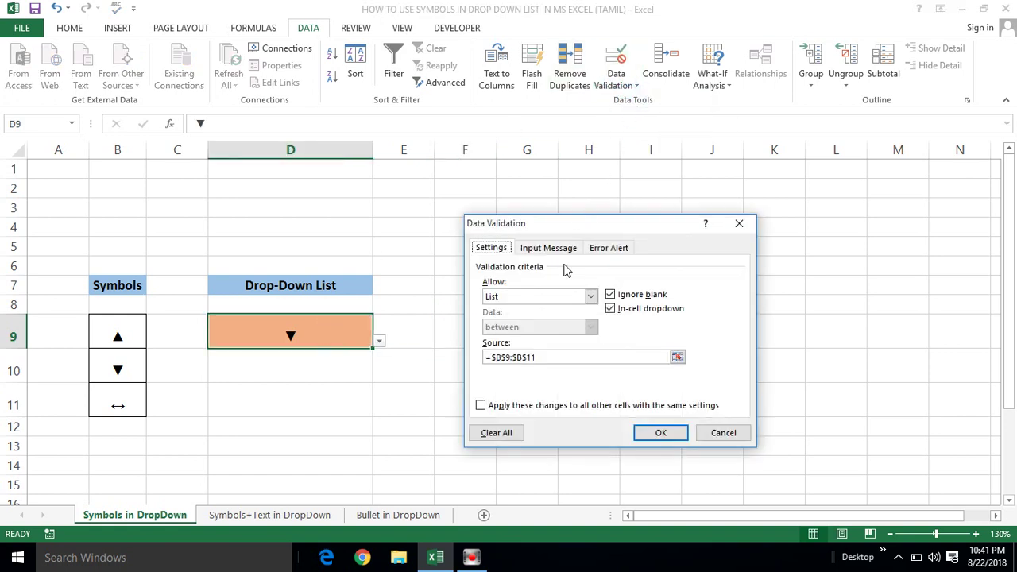
click(490, 436)
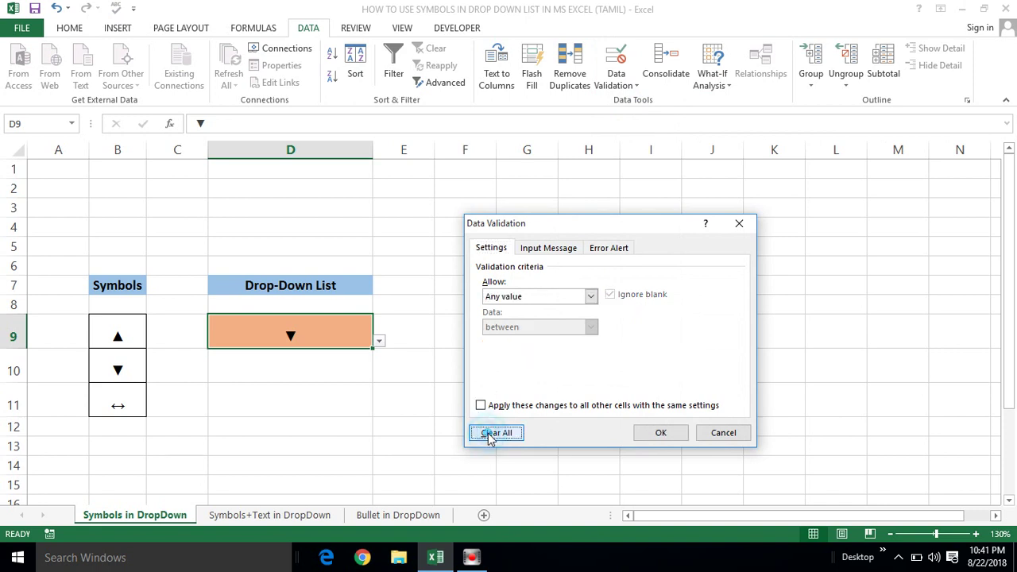
click(660, 434)
click(386, 400)
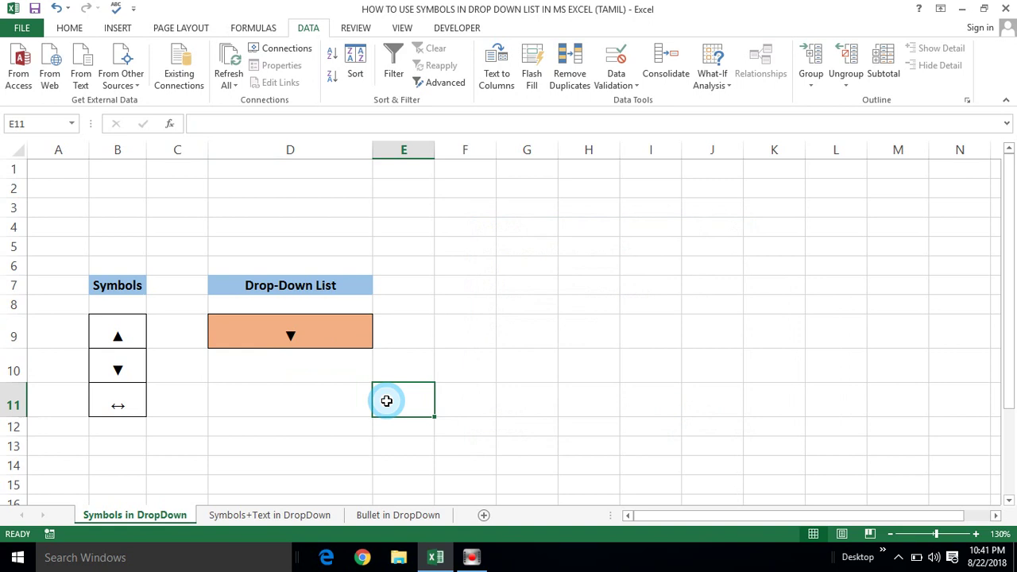
Delete the ▼ from D9 and confirm it no longer offers a drop-down.
click(314, 328)
key(Delete)
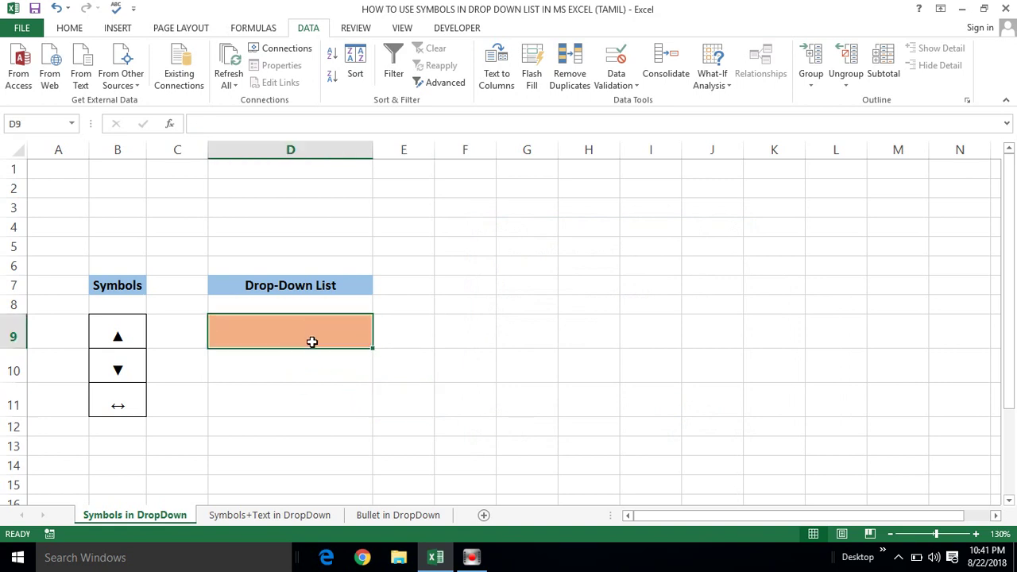
click(341, 370)
click(298, 327)
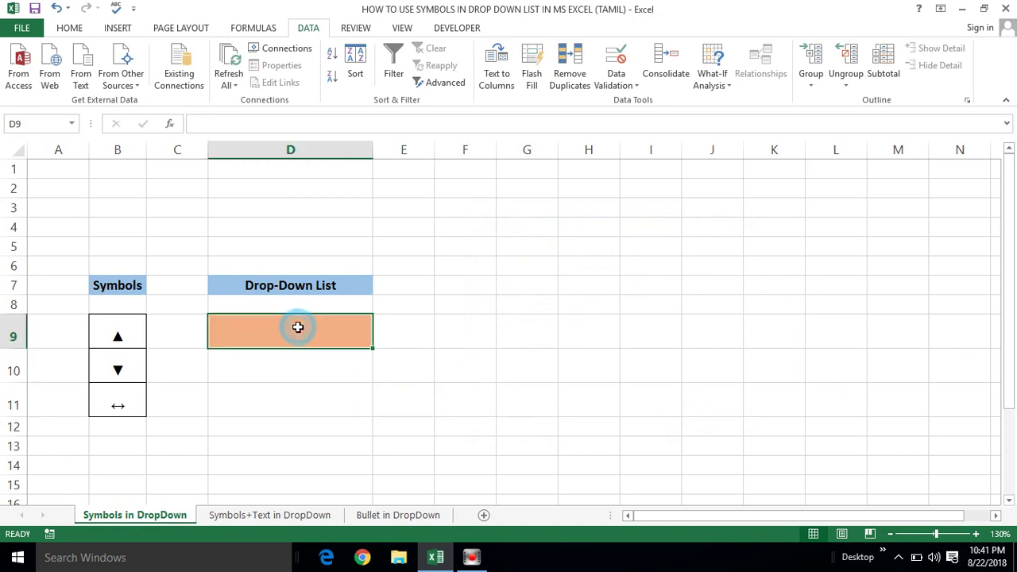
click(397, 333)
click(288, 329)
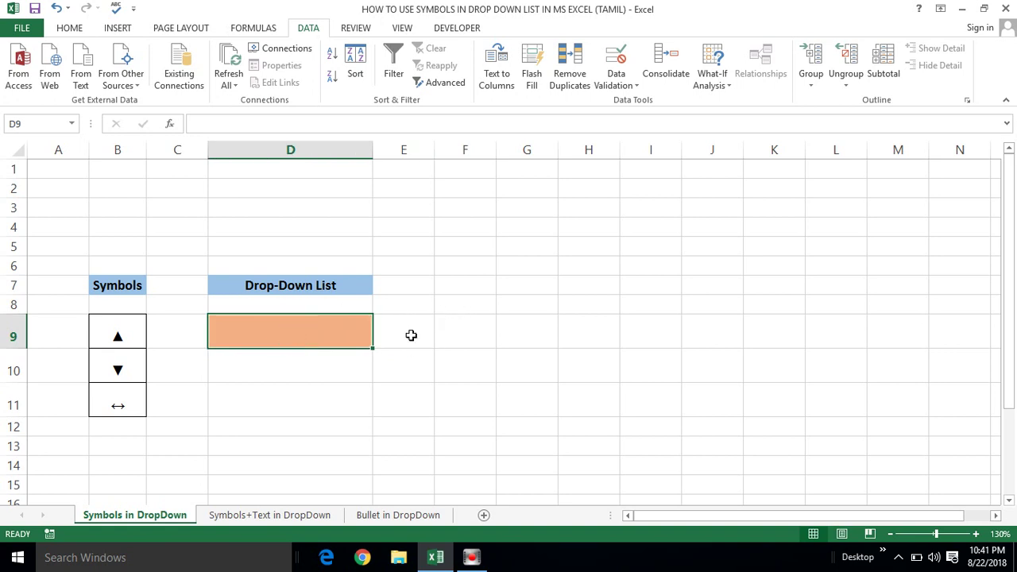
click(411, 335)
click(421, 150)
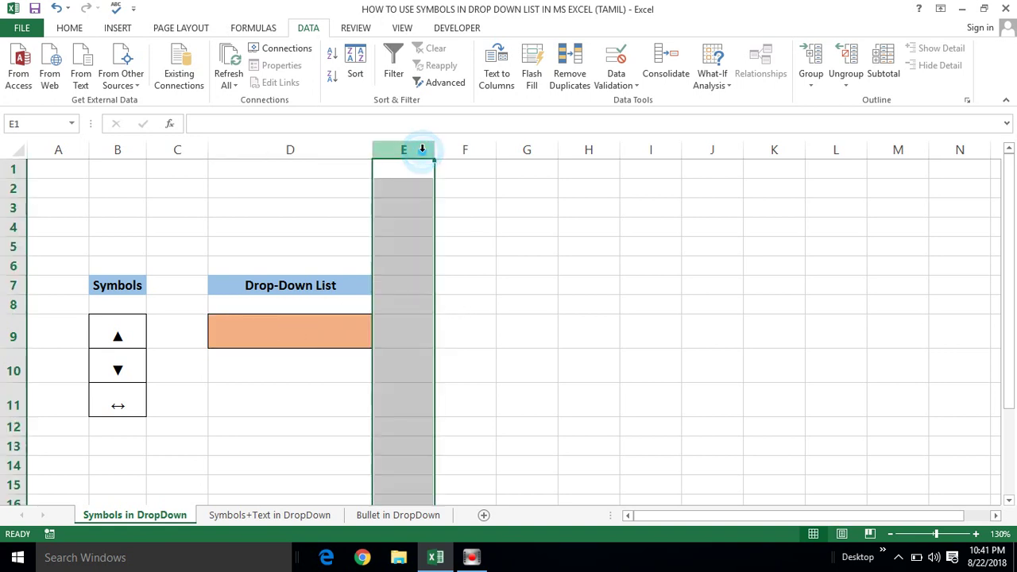
Reselect D9, select the arrow symbols in B9:B11, then return to cell A1.
click(265, 320)
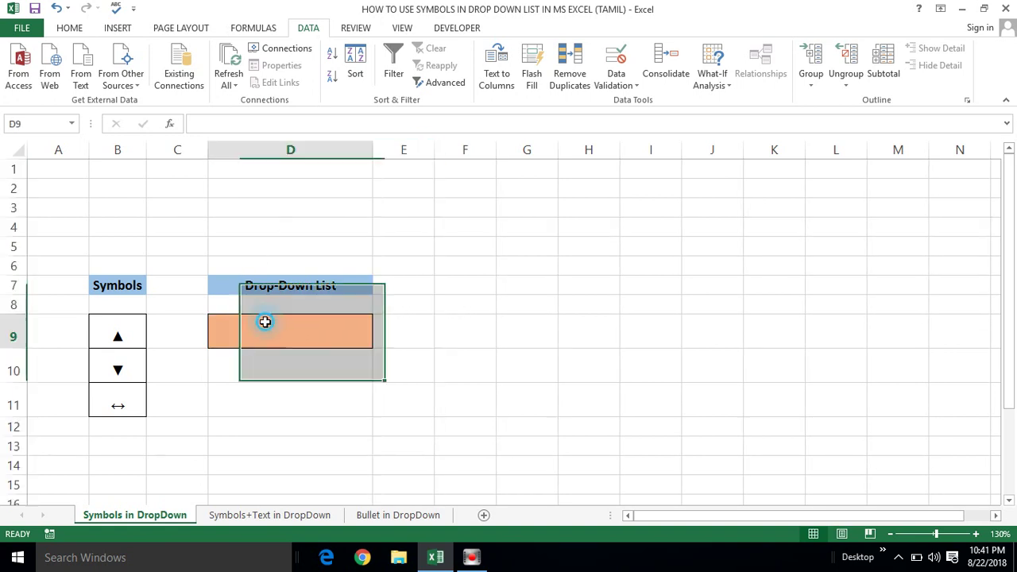
click(395, 334)
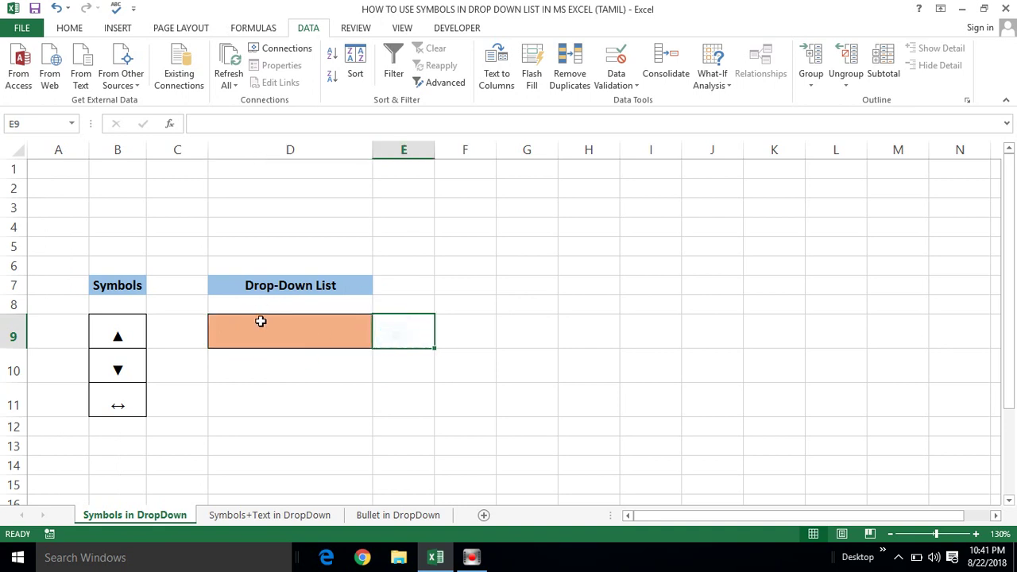
click(260, 321)
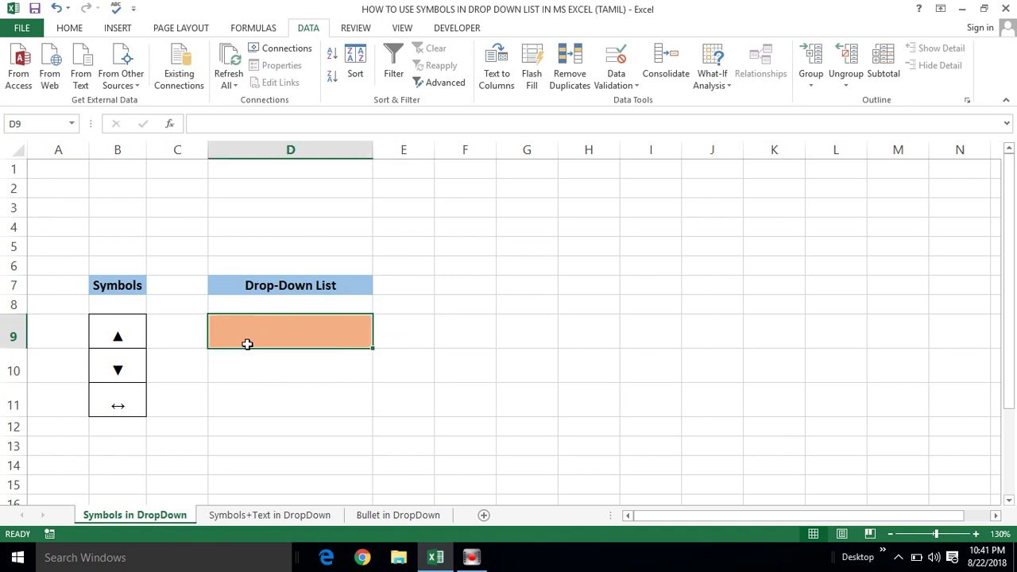
click(166, 322)
click(98, 332)
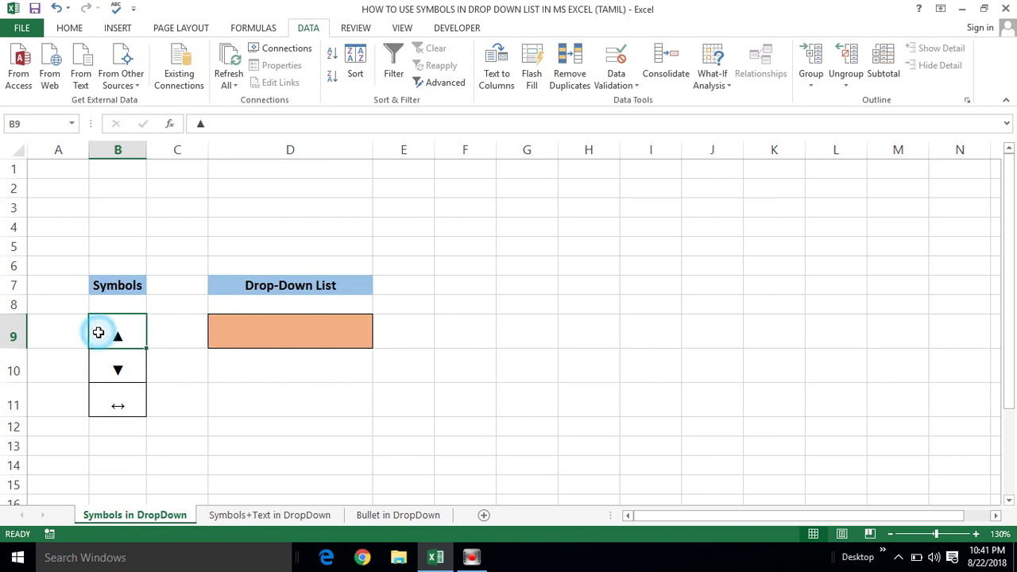
key(shift+Down)
key(shift+Down)
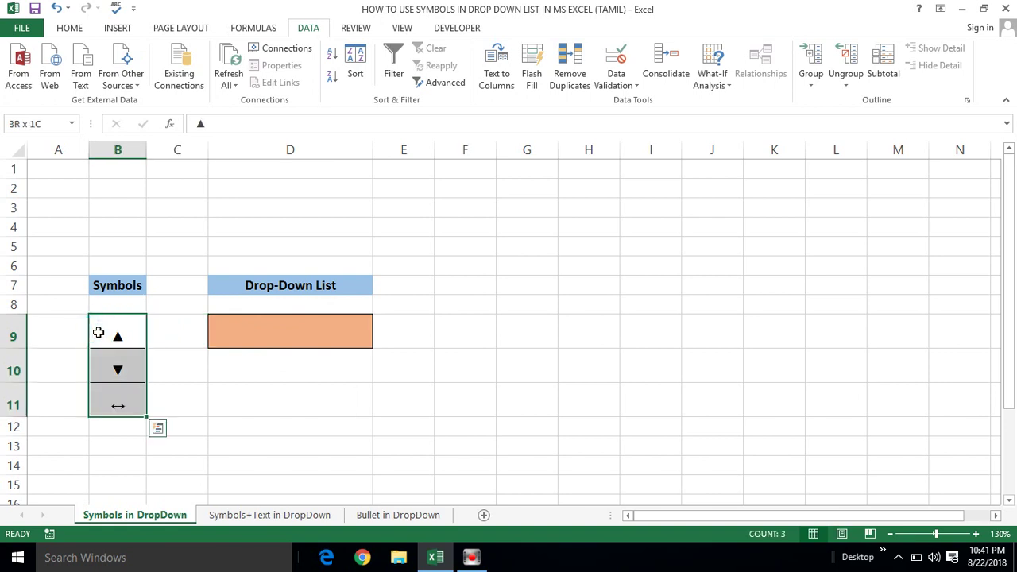
click(45, 180)
click(54, 167)
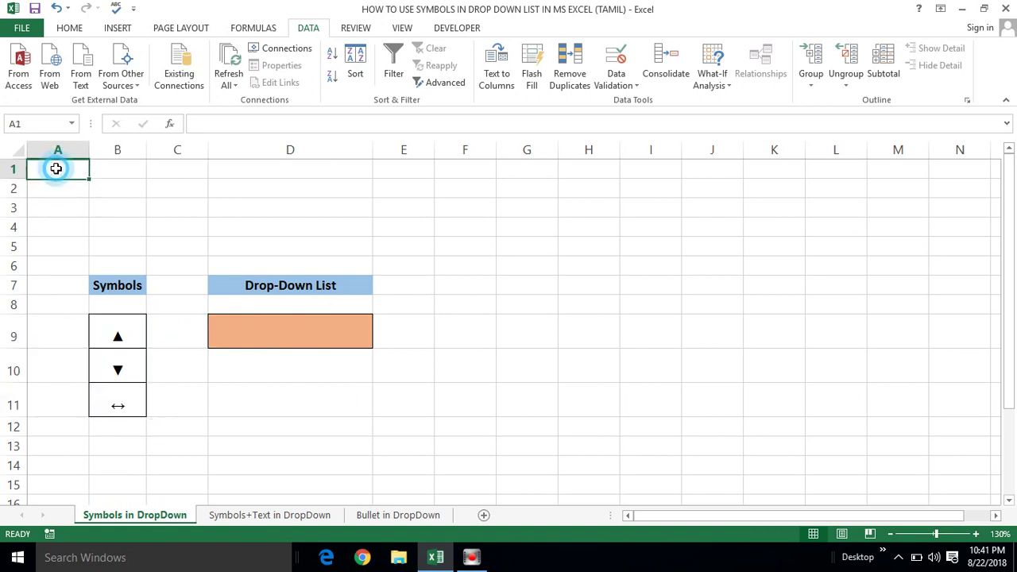
Insert ▲ (Black Up-Pointing Triangle, 25B2) from the Geometric Shapes subset into A1.
click(117, 28)
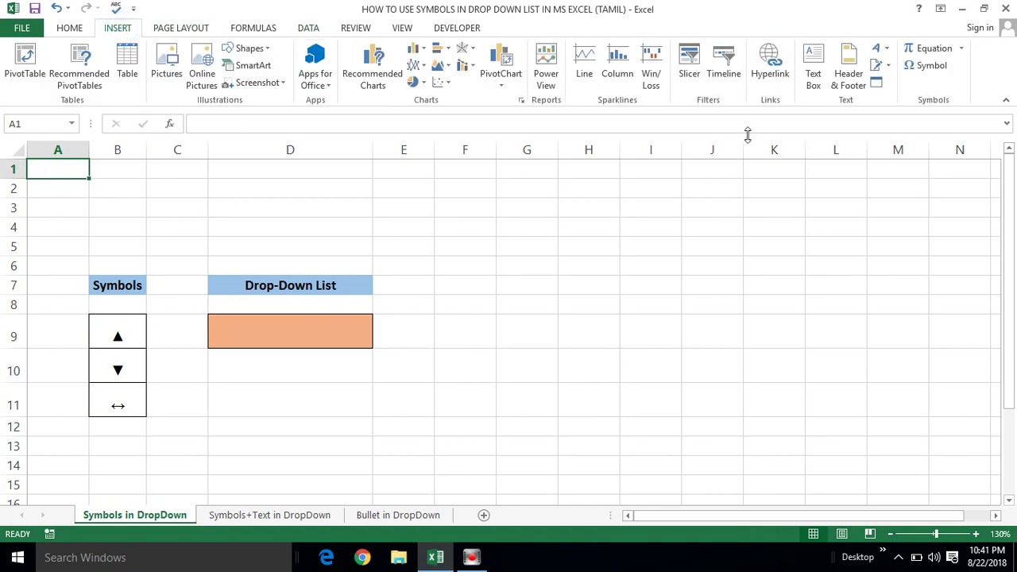
click(929, 67)
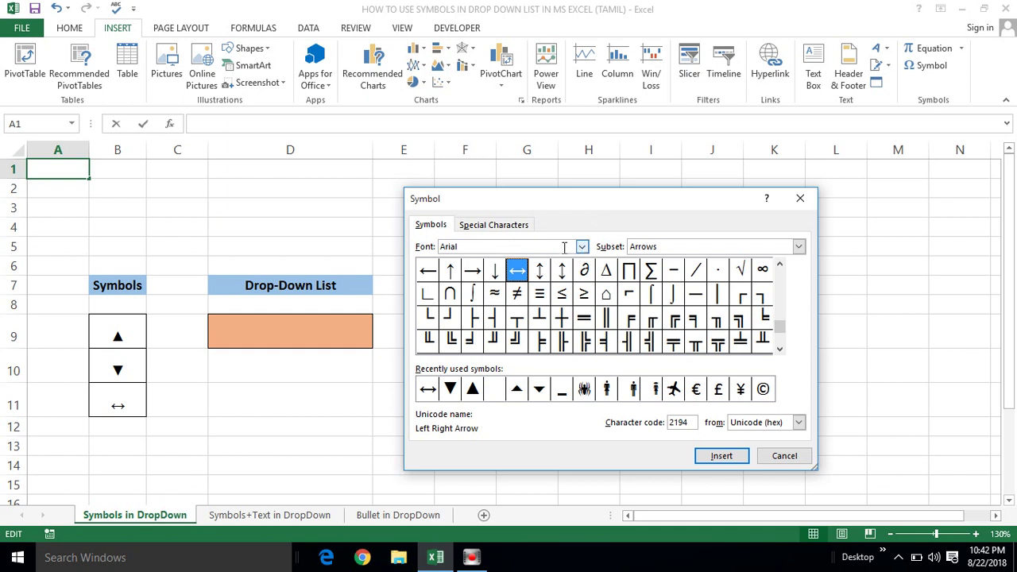
click(798, 248)
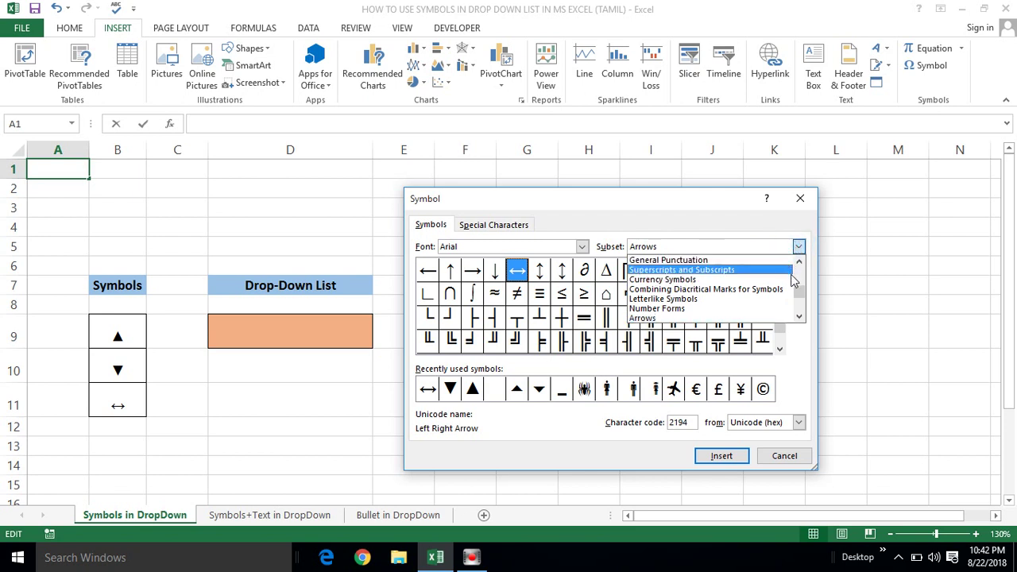
drag(798, 294, 798, 310)
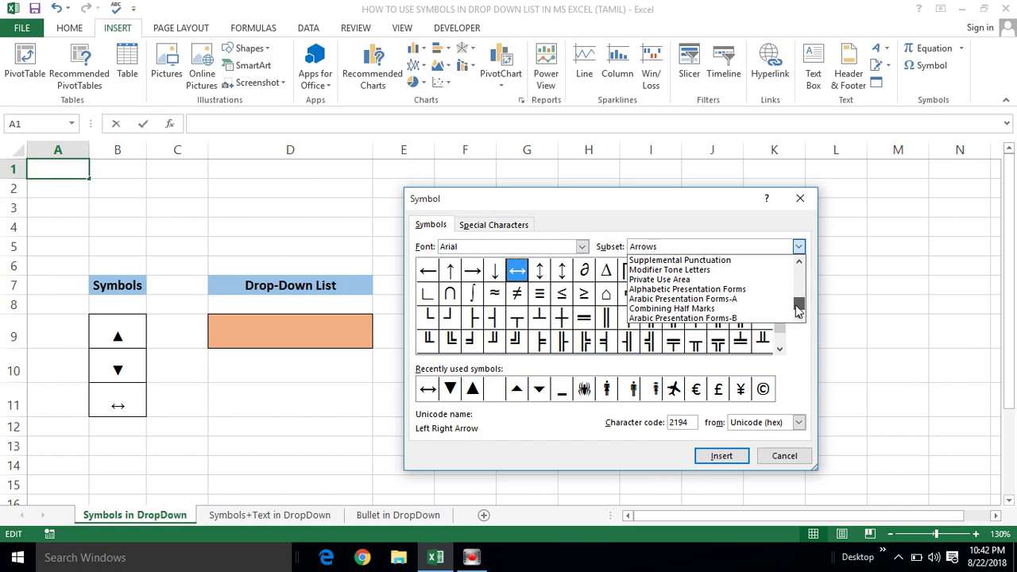
drag(798, 311, 799, 299)
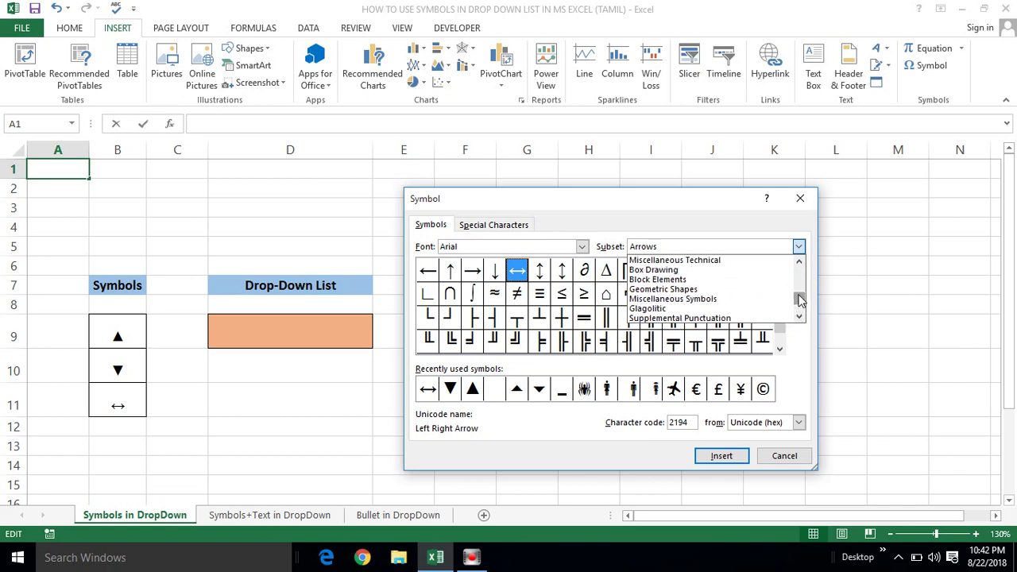
click(684, 290)
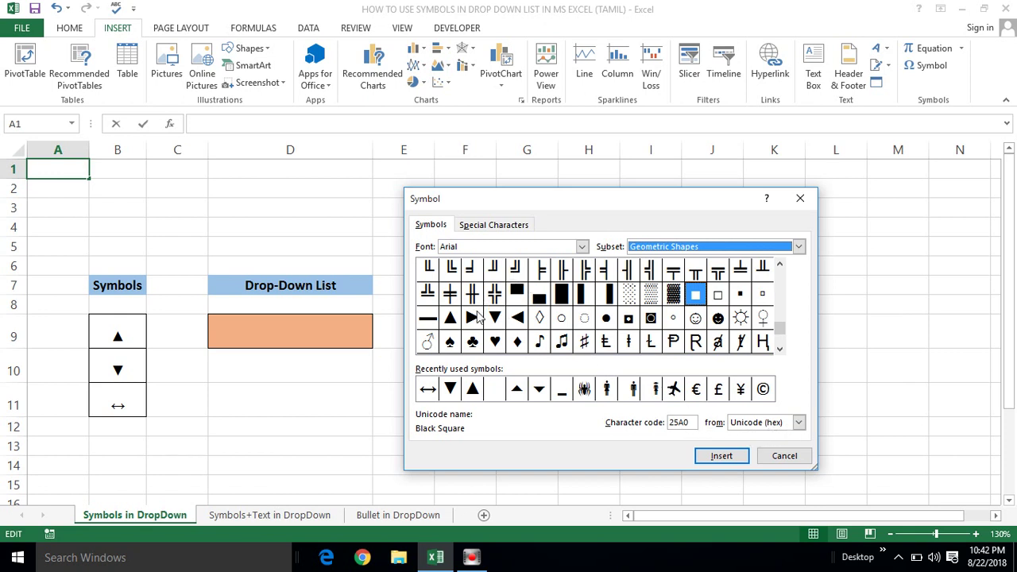
click(451, 320)
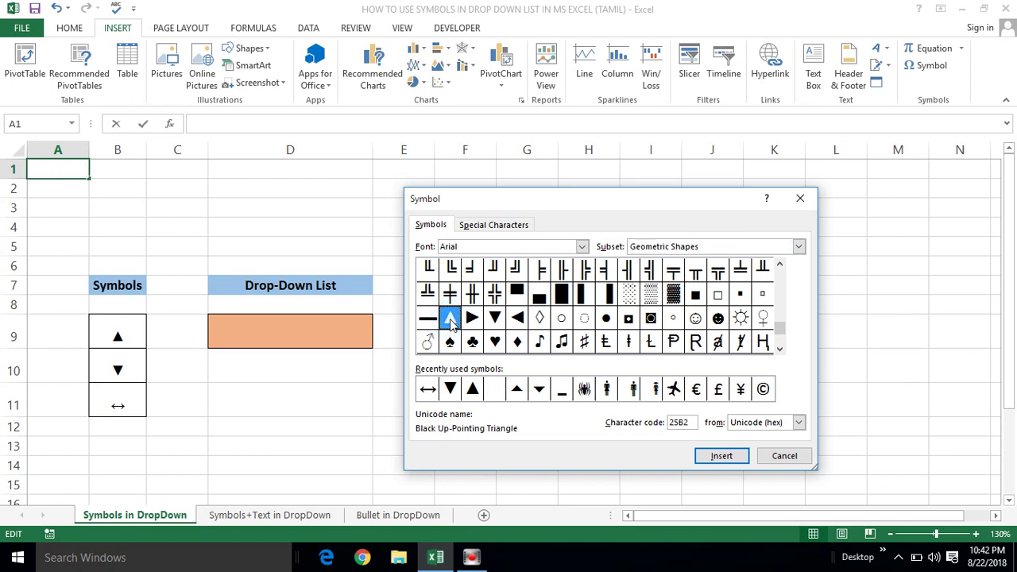
click(712, 457)
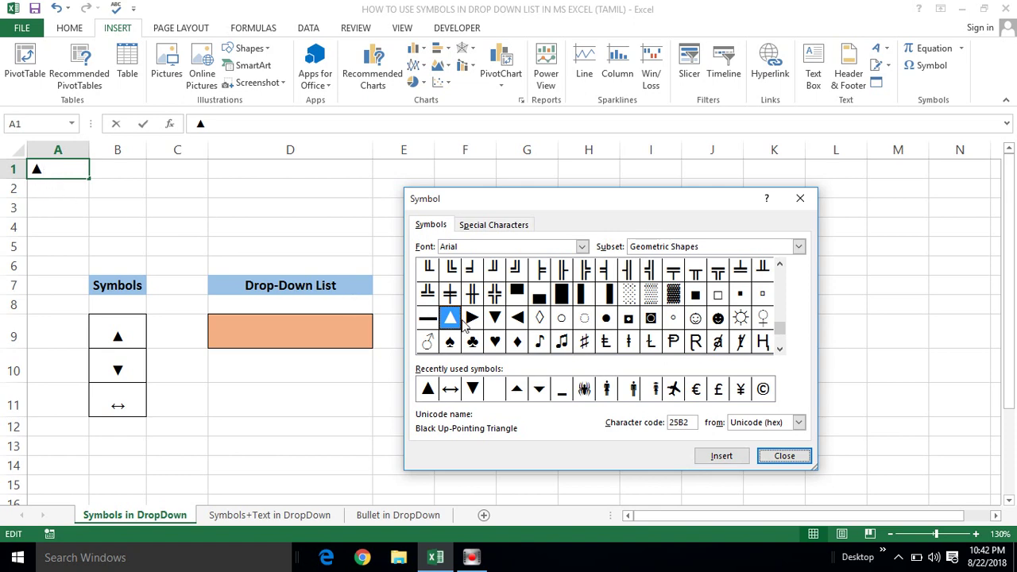
click(784, 456)
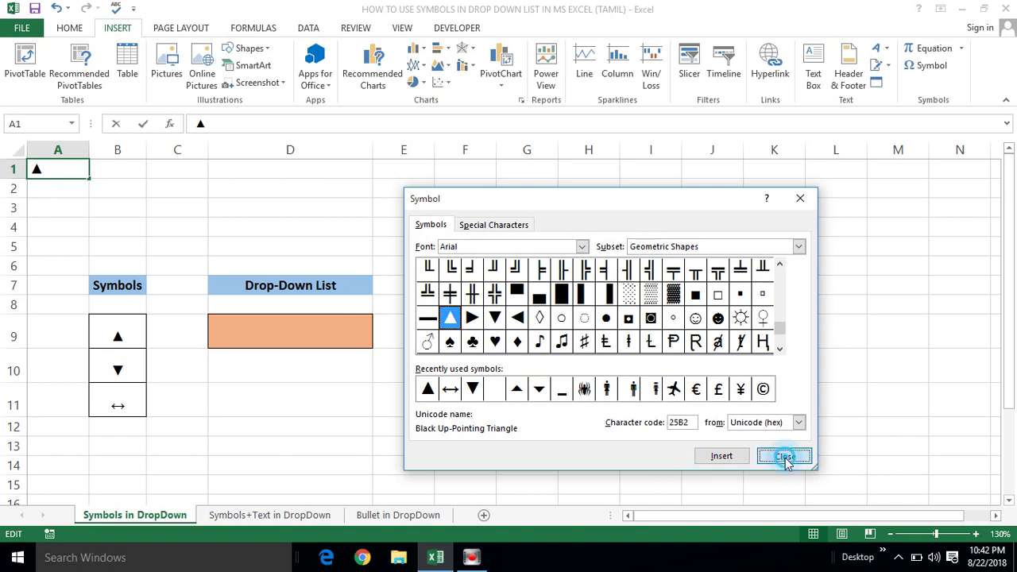
Insert ▼ (25BC) followed by ◄ (25C4) into cell A2 from the Symbol dialog.
click(57, 188)
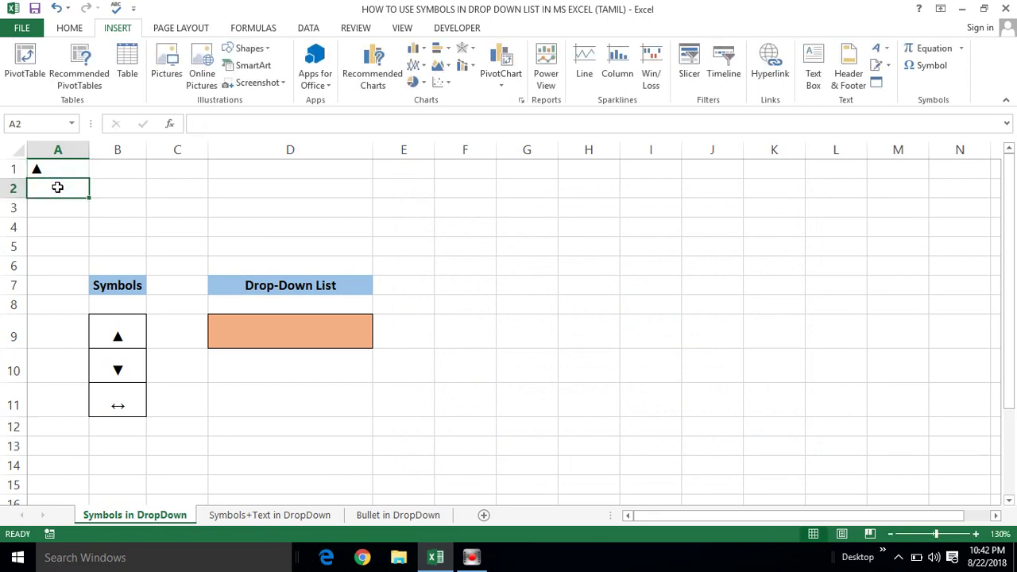
click(929, 68)
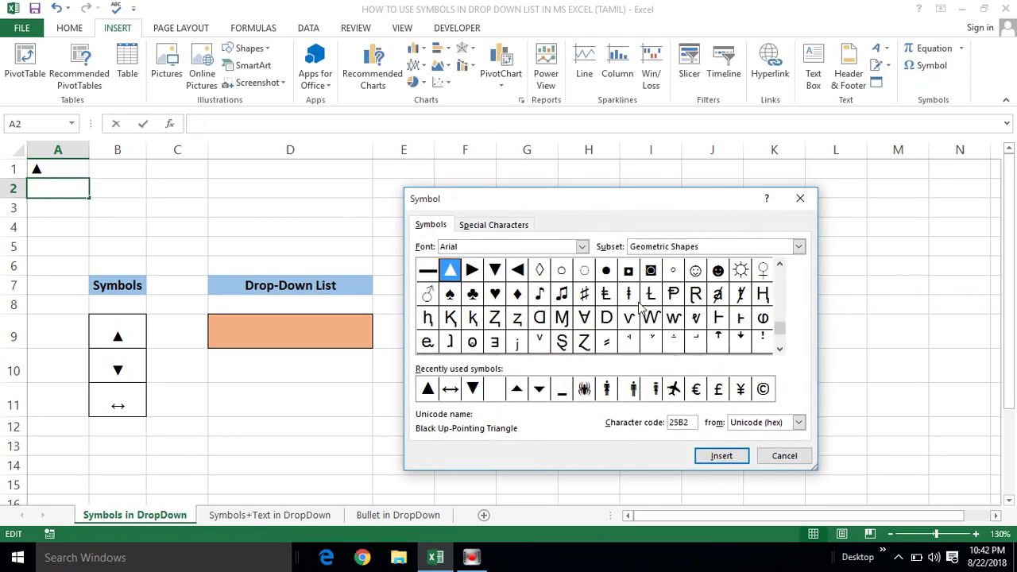
click(495, 270)
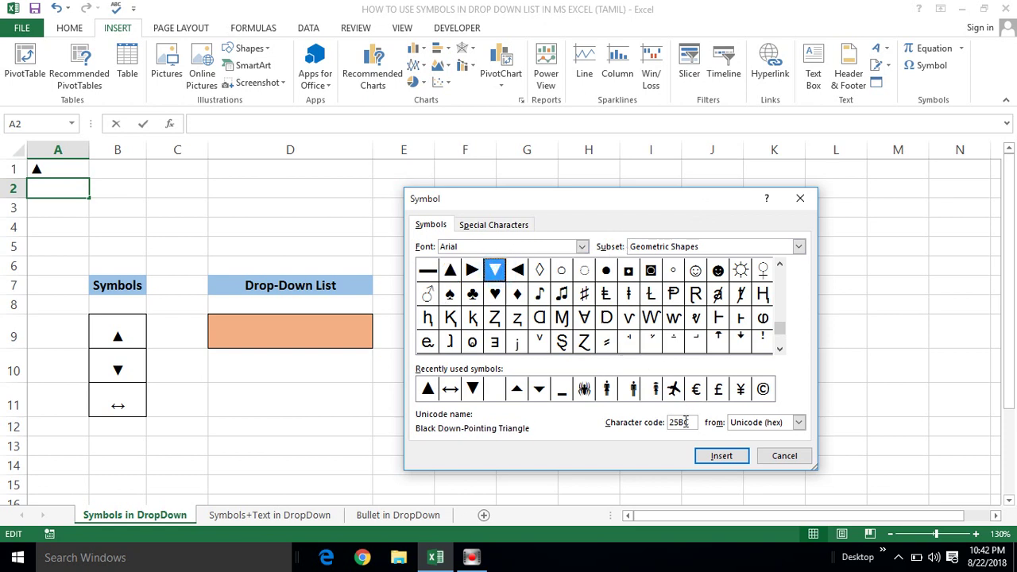
click(712, 458)
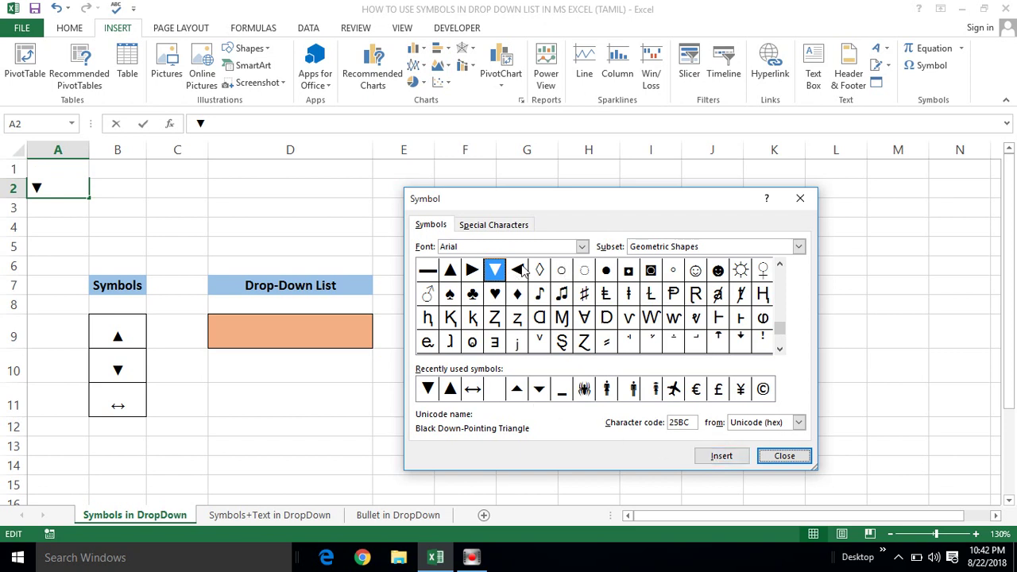
click(520, 270)
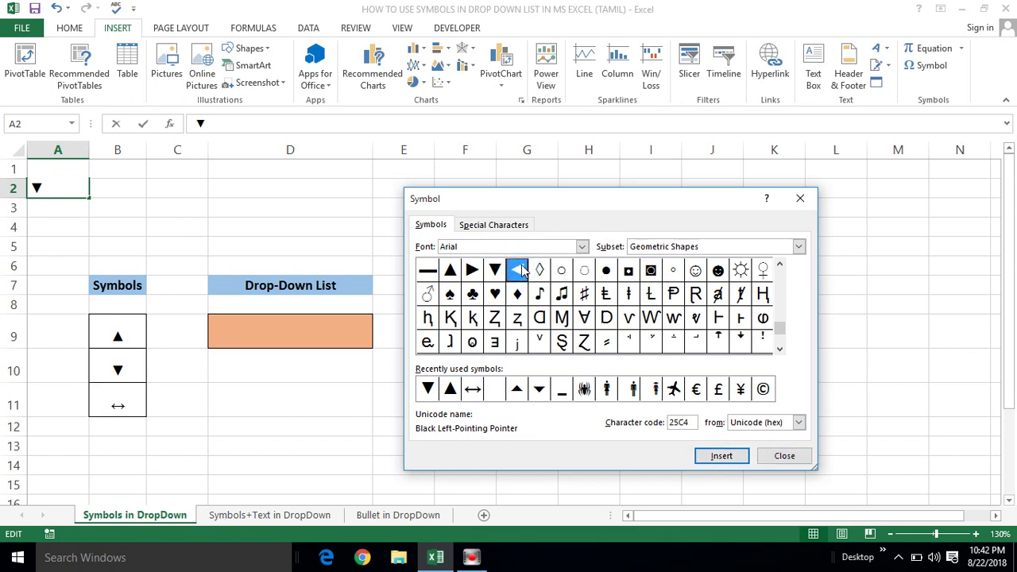
click(722, 459)
click(784, 456)
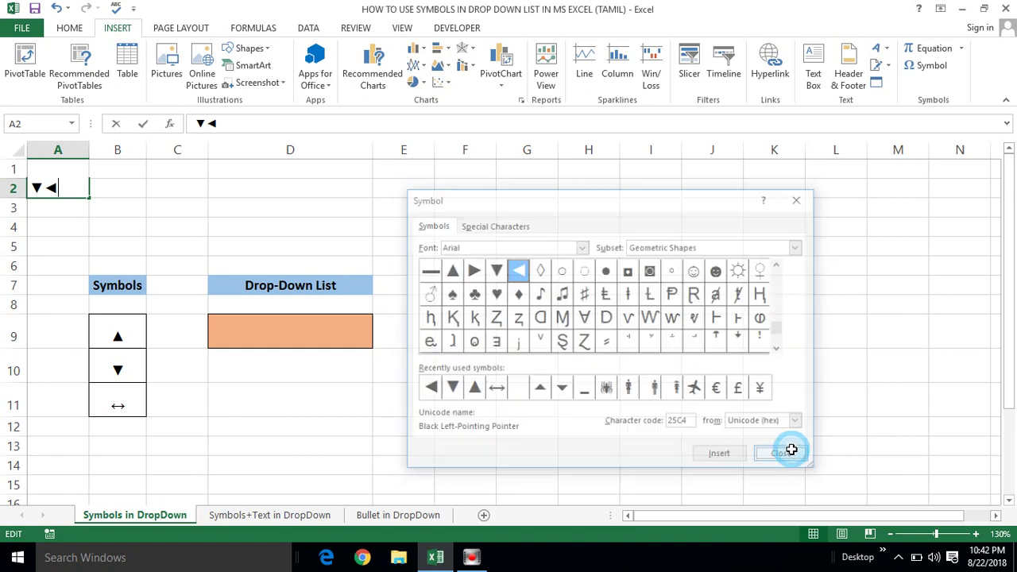
click(256, 226)
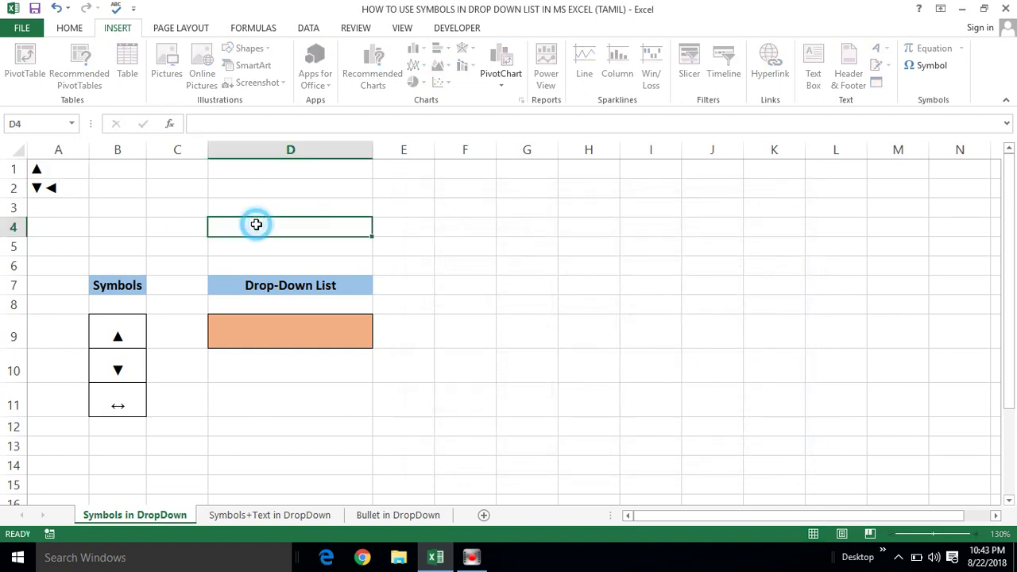
Remove the stray ◄ from A2, then delete the trial symbols in A1:A2.
double_click(60, 186)
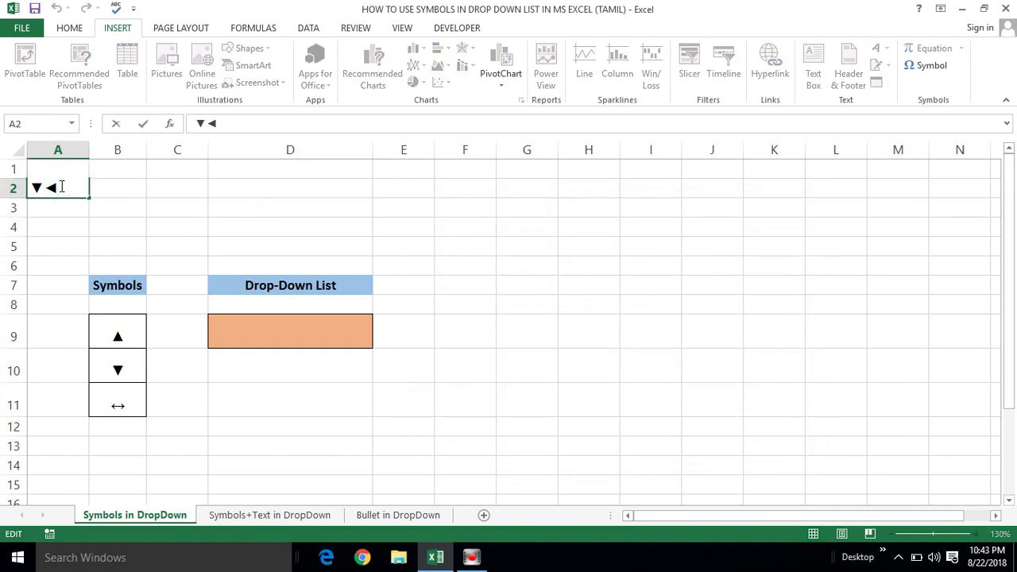
key(BackSpace)
key(Return)
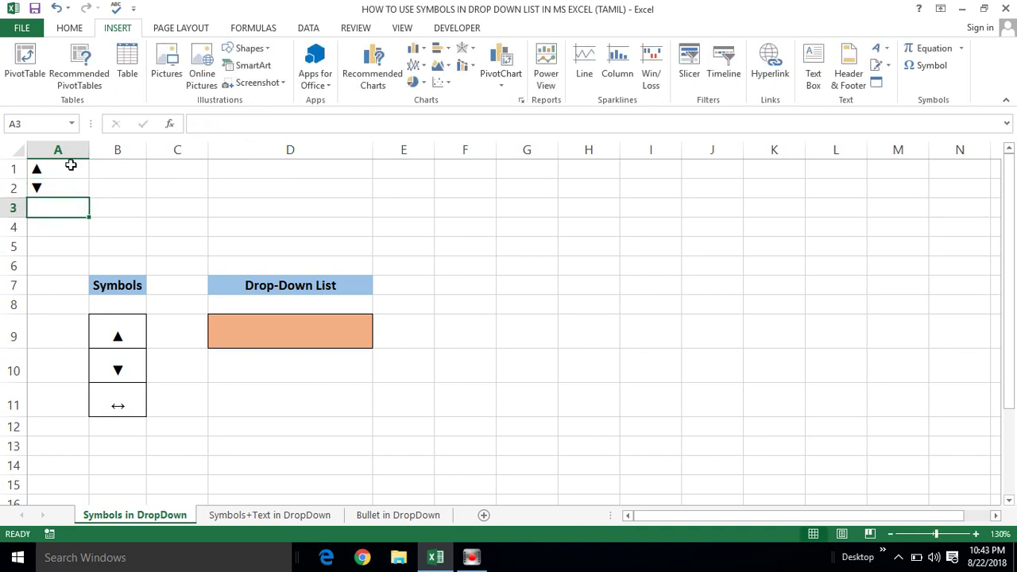
click(69, 166)
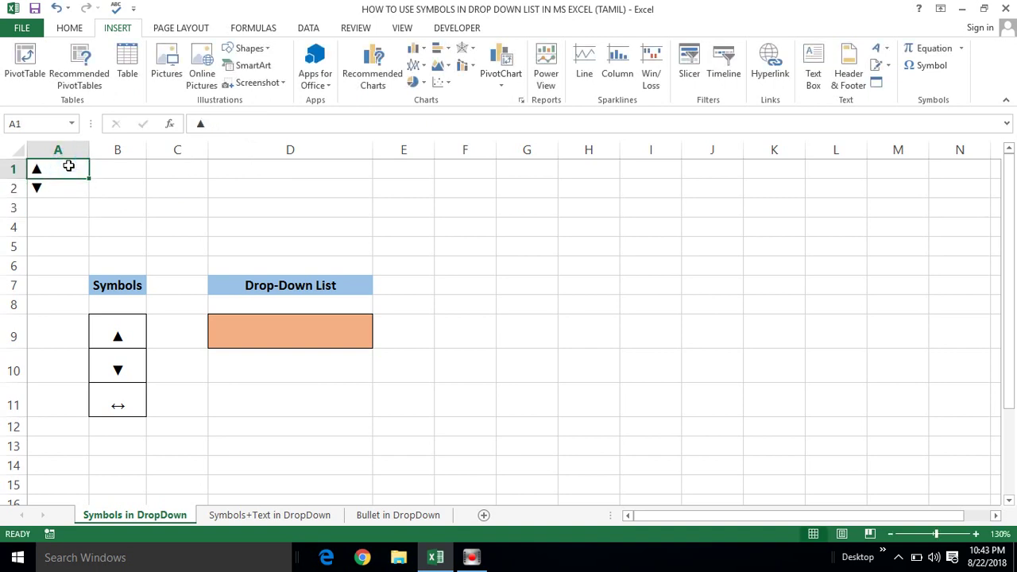
click(46, 184)
click(56, 176)
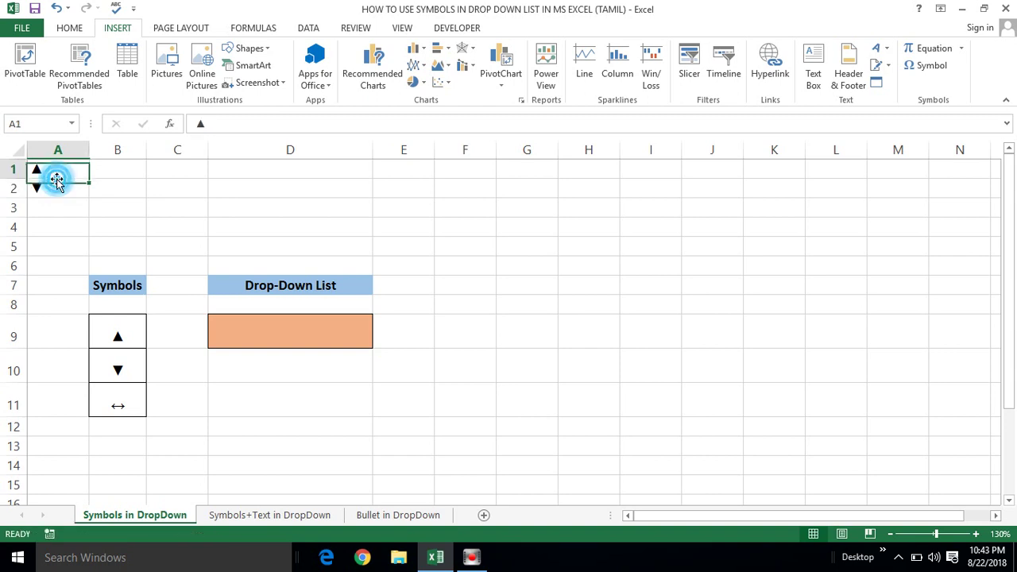
key(shift+Down)
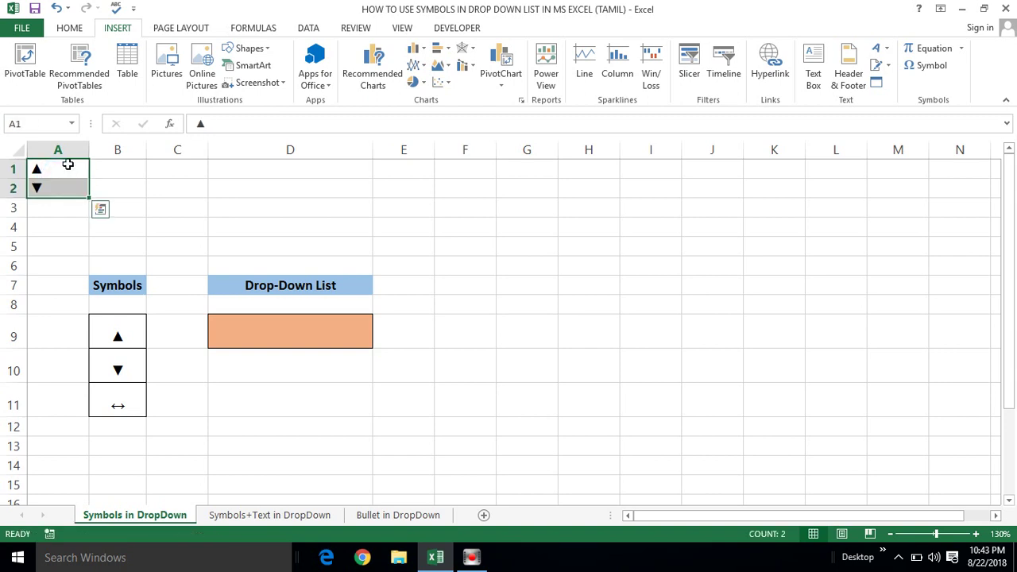
key(Delete)
Select the three arrow symbol cells B9:B11.
click(121, 331)
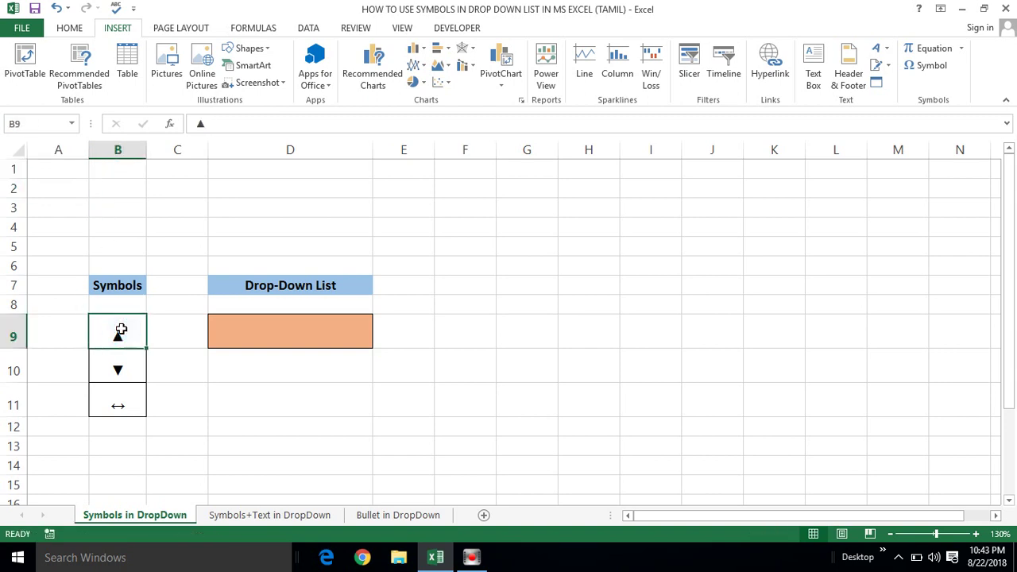
key(shift+Down)
key(shift+Down)
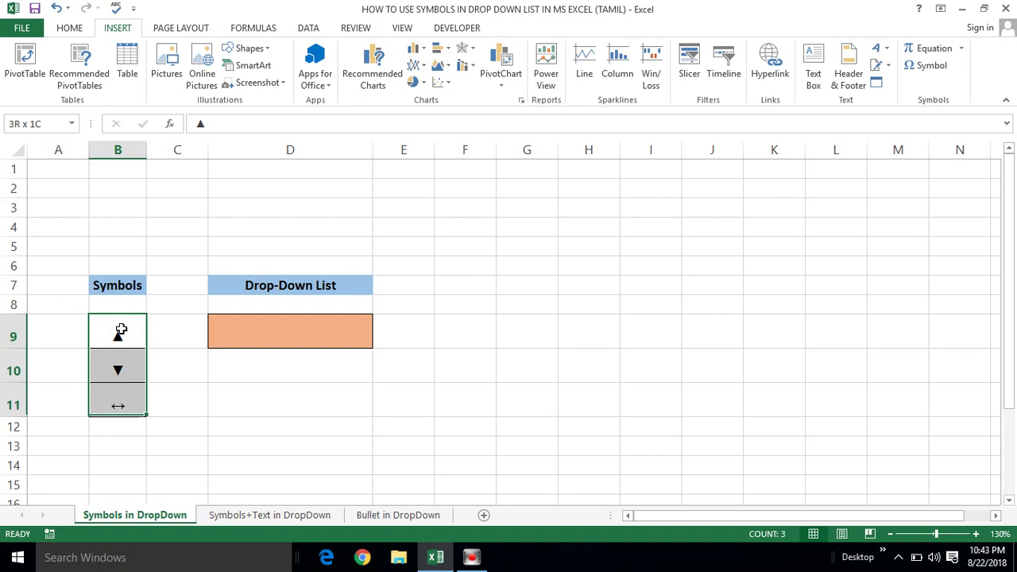
key(Right)
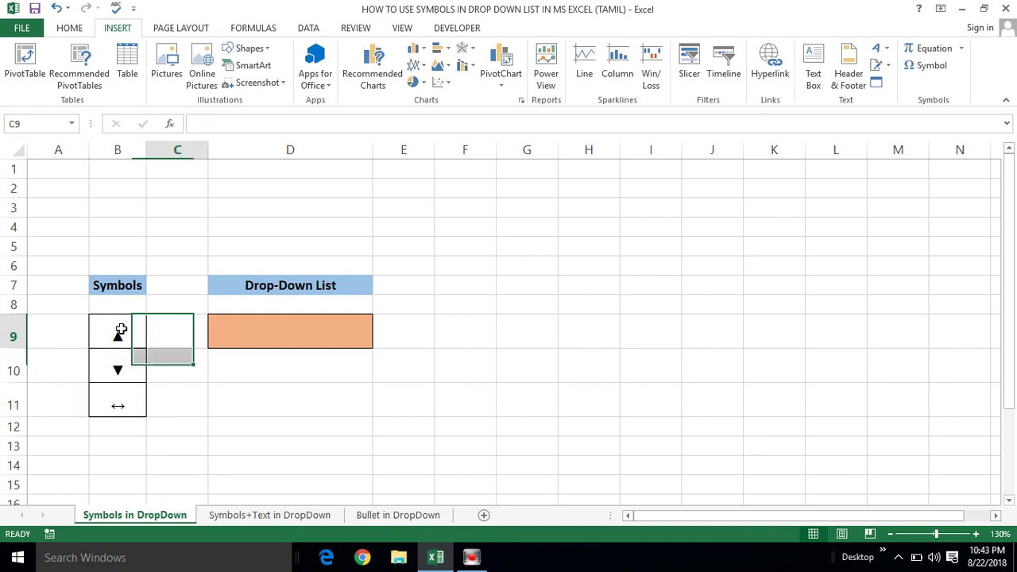
key(Left)
key(shift+Down)
key(shift+Down)
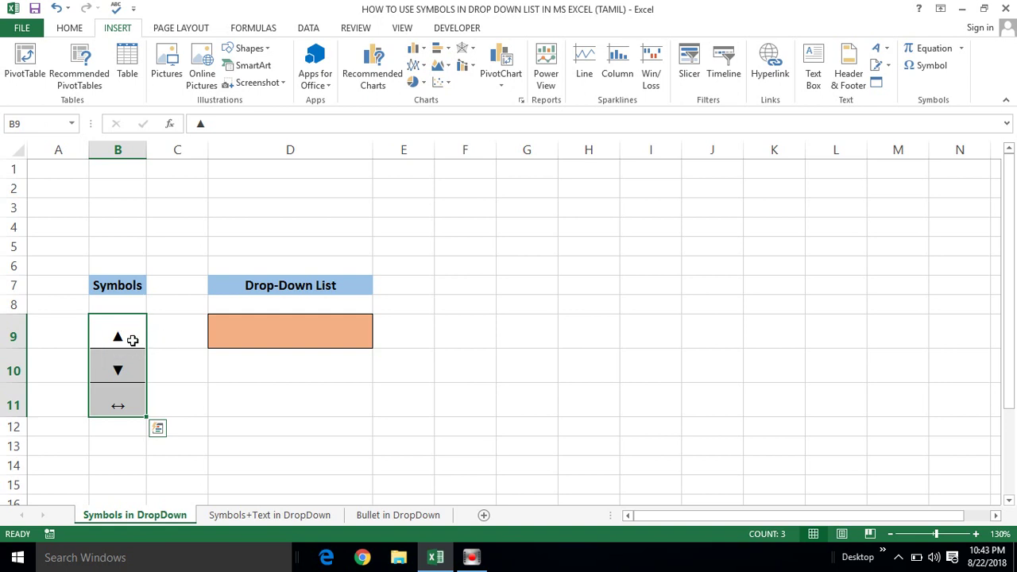
click(125, 339)
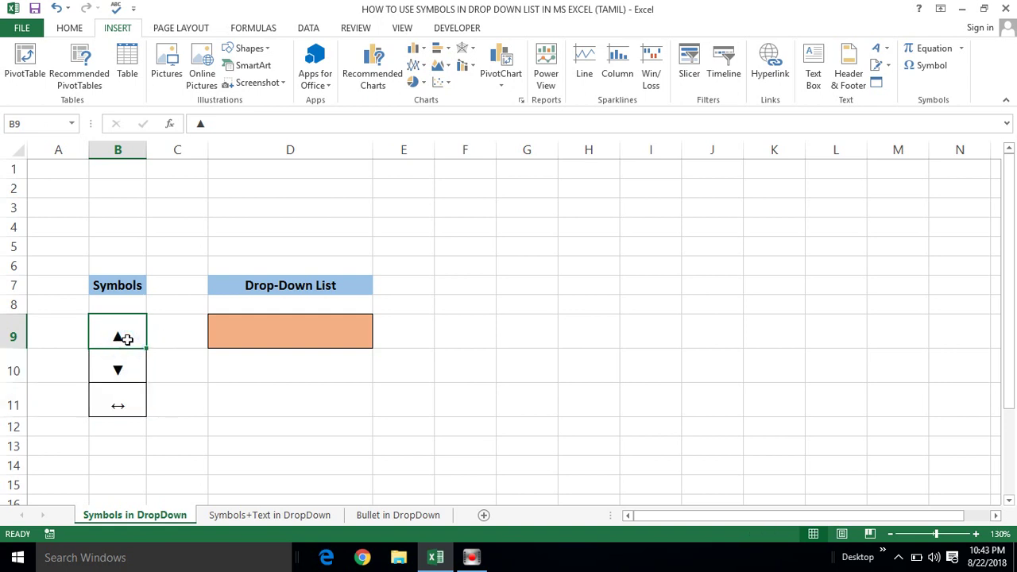
key(shift+Down)
key(shift+Down)
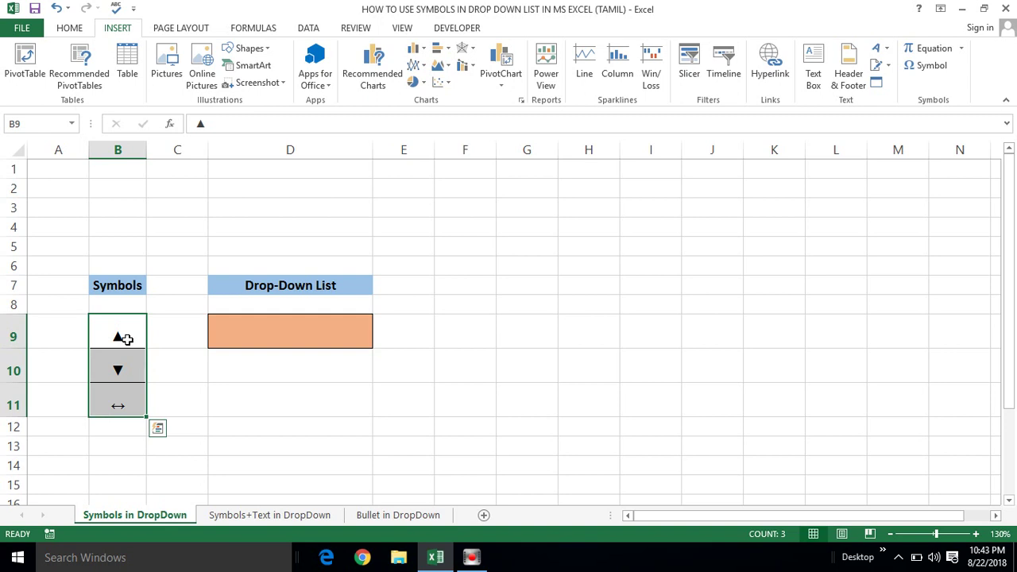
Select the orange cell D9 and open the Data Validation options.
click(290, 319)
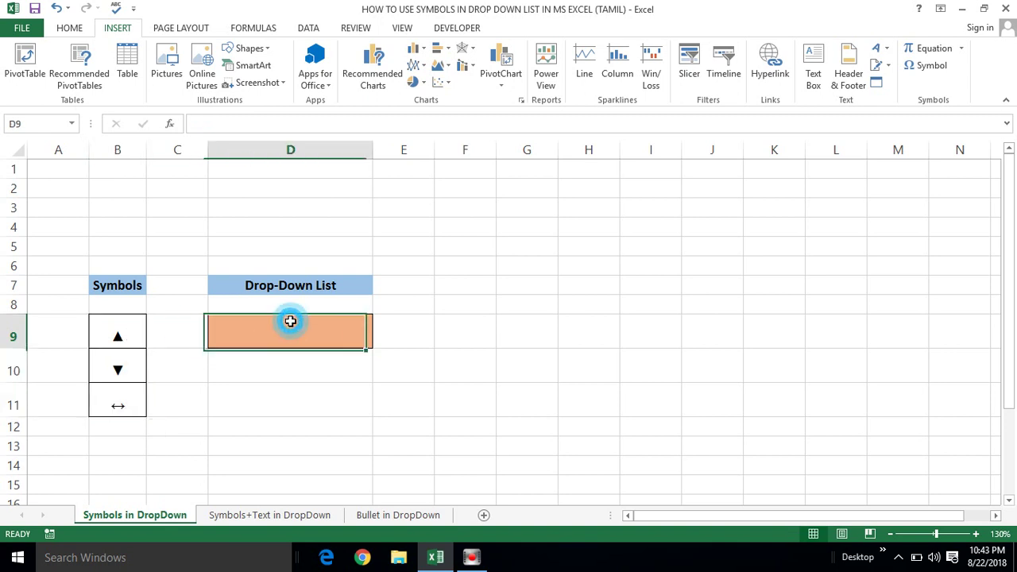
click(286, 407)
click(293, 320)
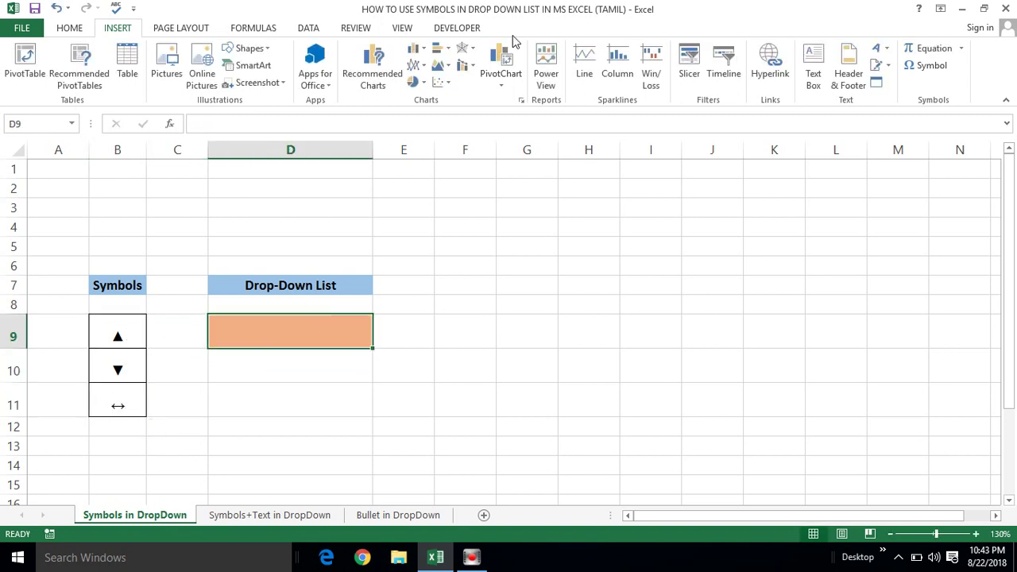
click(308, 28)
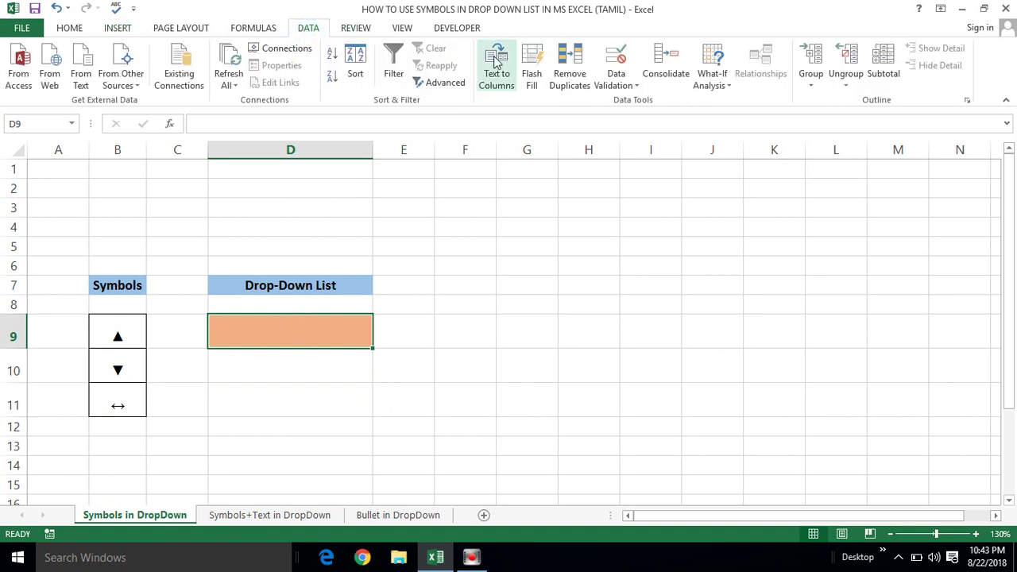
click(619, 80)
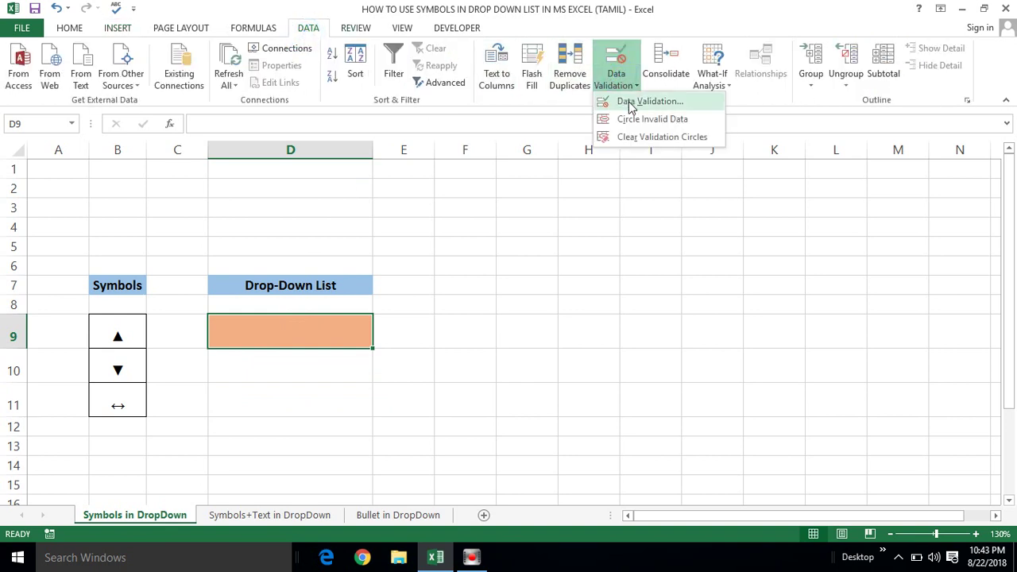
Set D9's validation to a List sourced from =$B$9:$B$11 (▲, ▼, ↔).
click(628, 101)
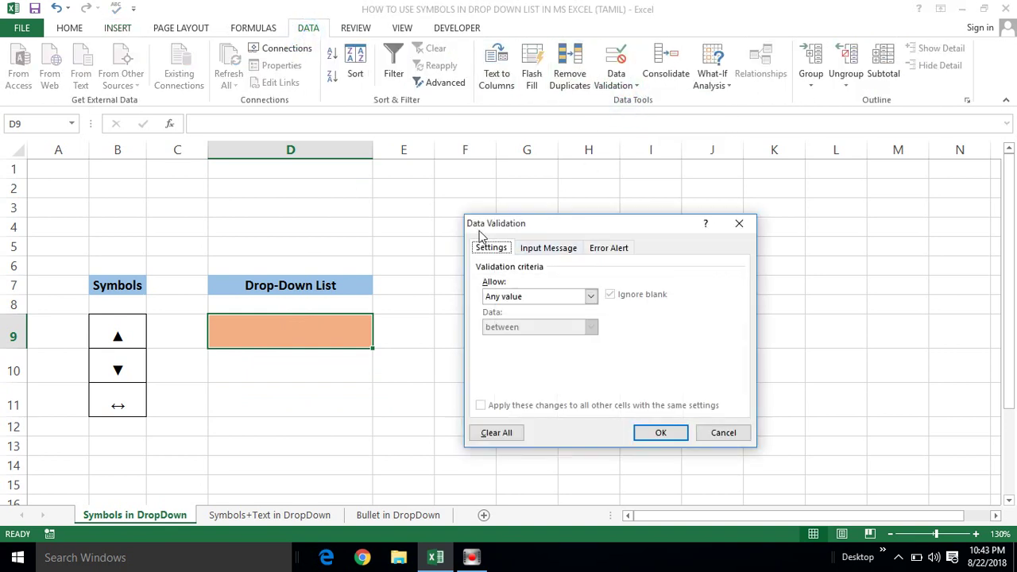
click(591, 296)
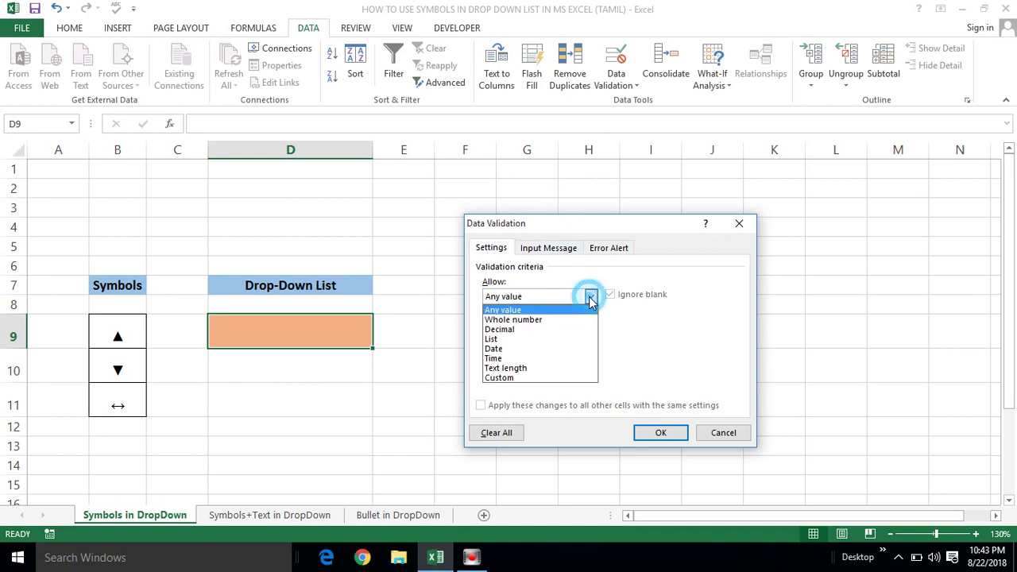
click(494, 339)
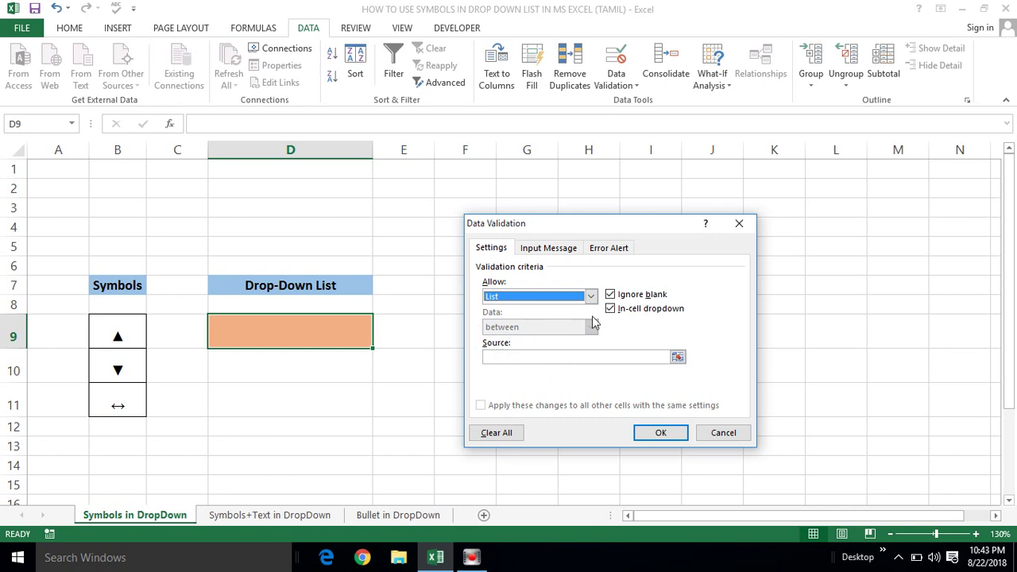
click(677, 358)
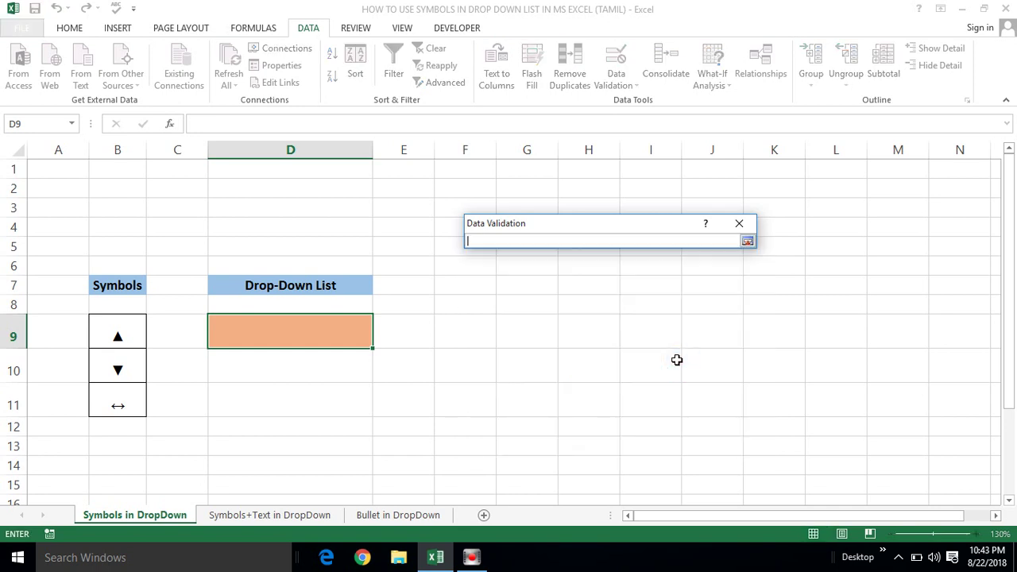
click(117, 332)
key(shift+Down)
key(shift+Down)
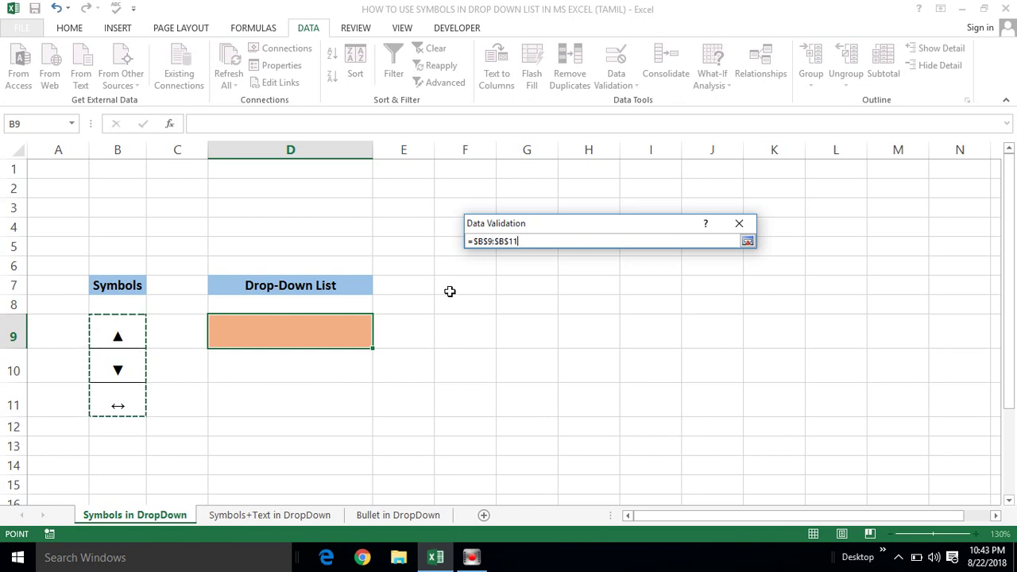
click(747, 241)
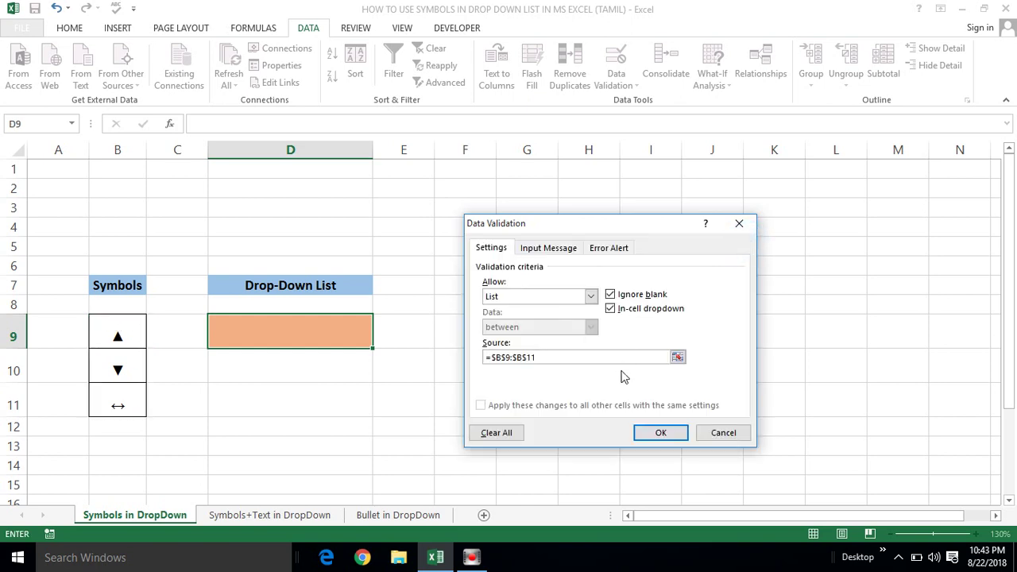
click(665, 433)
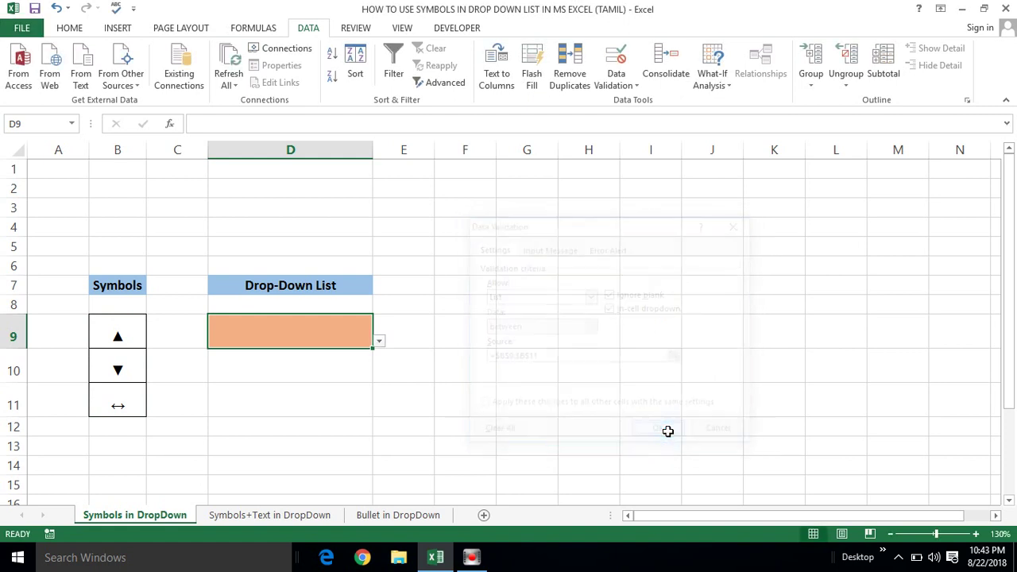
click(333, 374)
Test D9's drop-down by choosing ▲, ▼ and ↔ in turn.
click(302, 326)
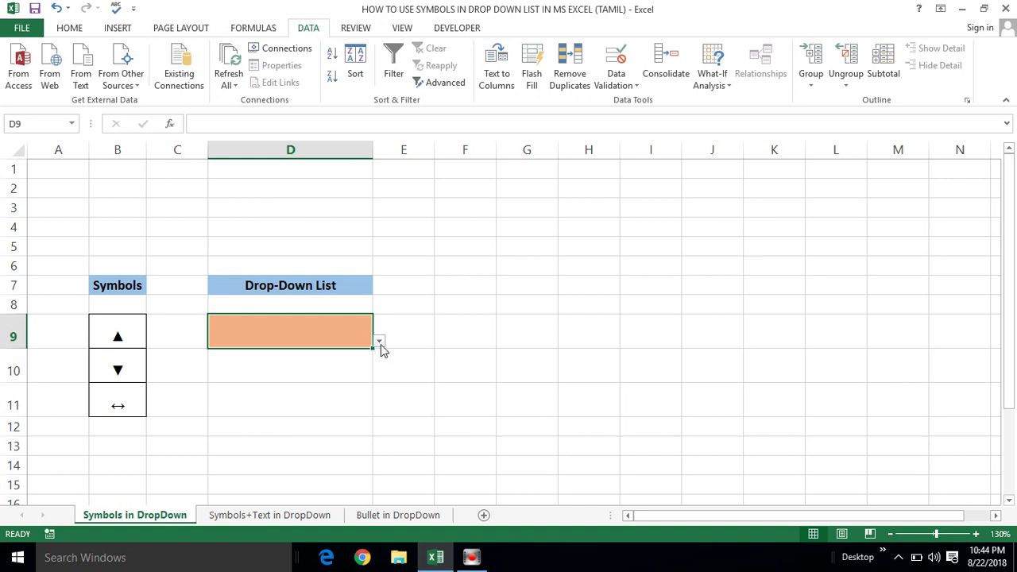
click(379, 343)
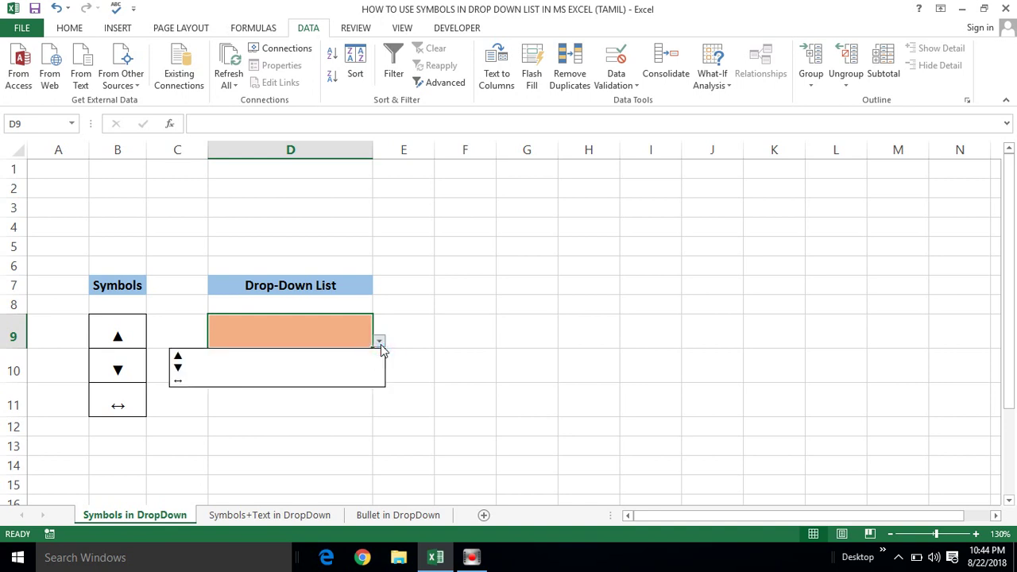
click(223, 357)
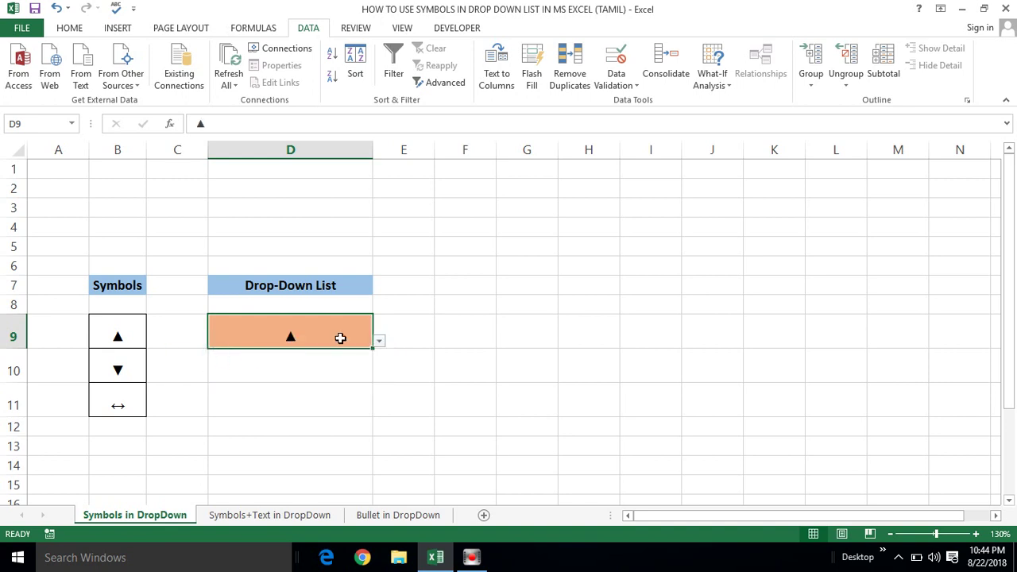
click(380, 343)
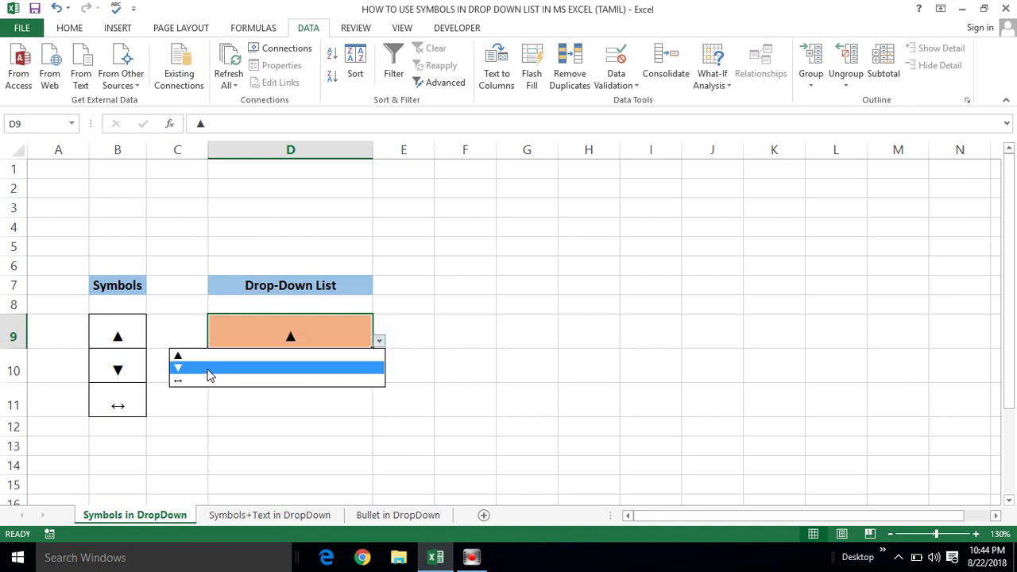
click(205, 368)
click(379, 343)
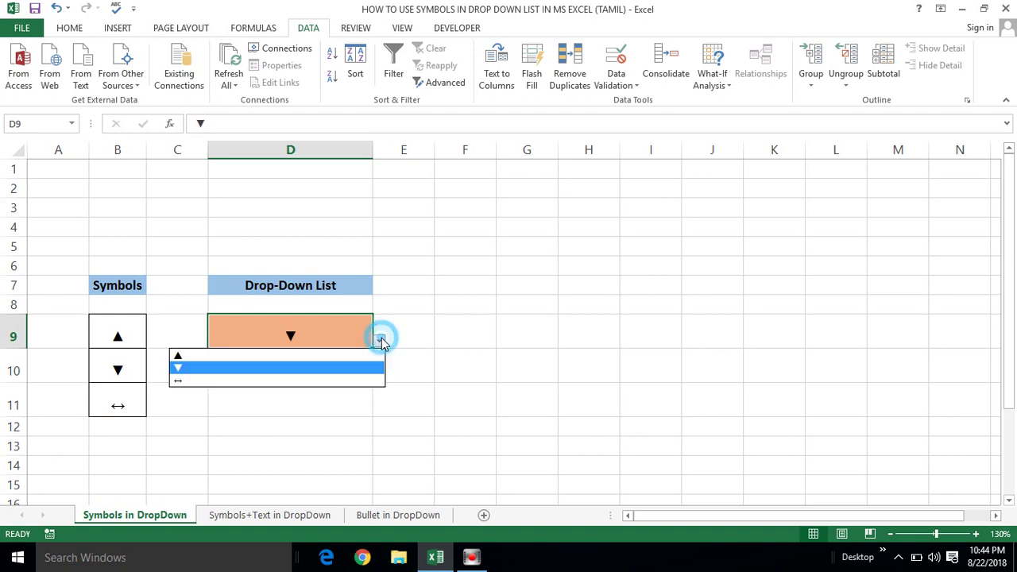
click(213, 379)
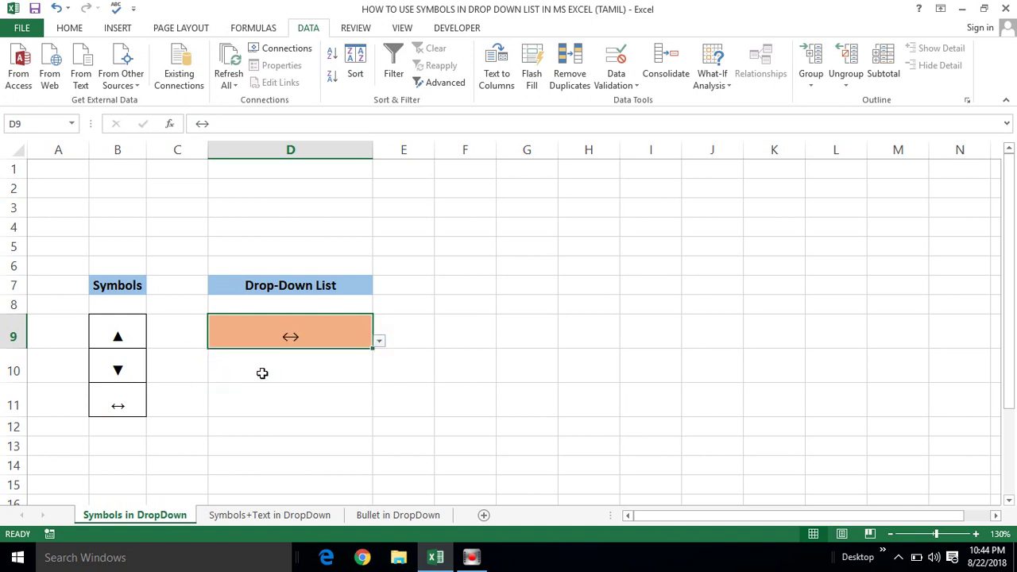
Select B9:B11, set D9 back to ▲, then go to the Symbols+Text in DropDown sheet.
click(118, 339)
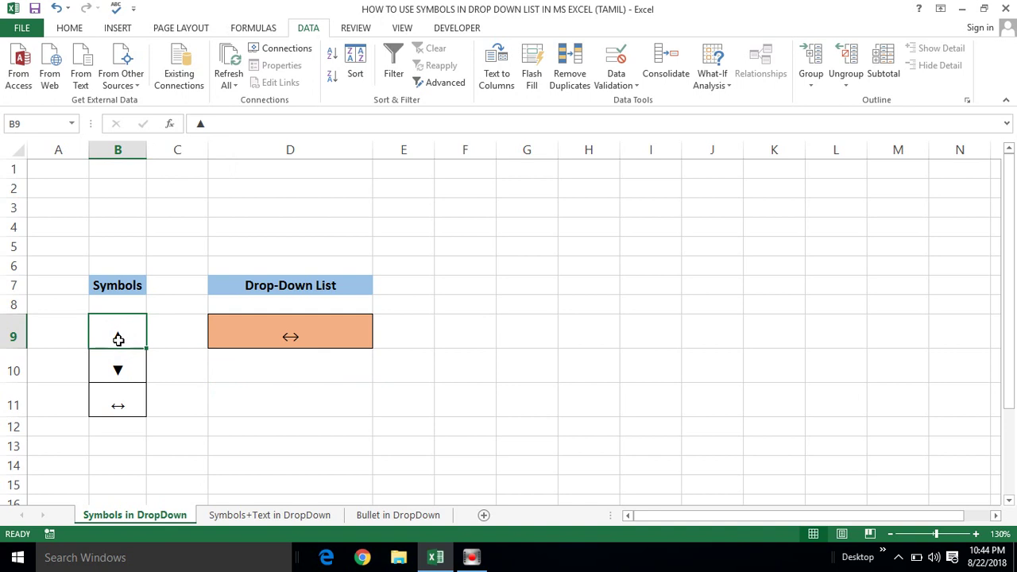
key(shift+Down)
key(shift+Down)
click(282, 337)
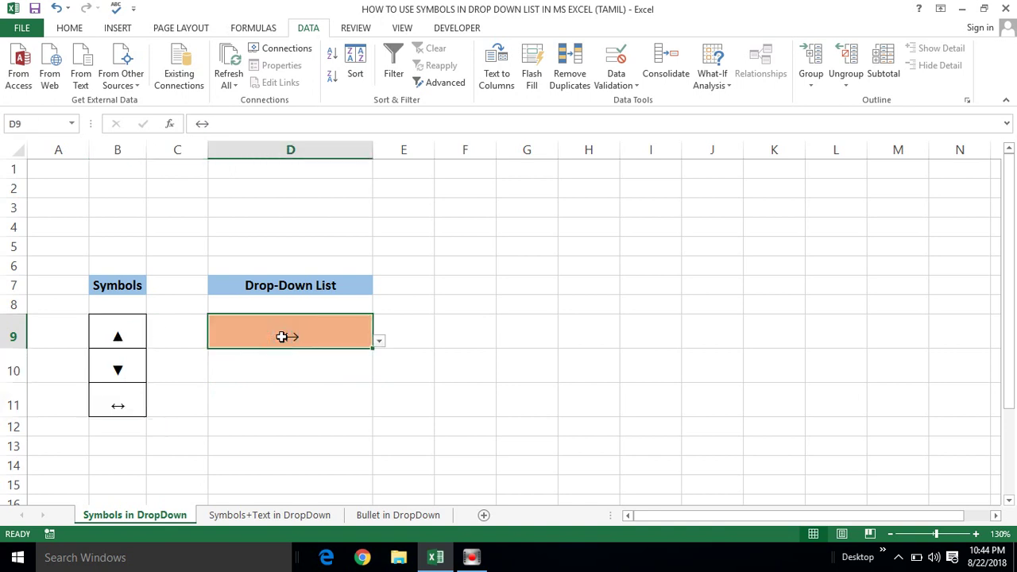
click(379, 341)
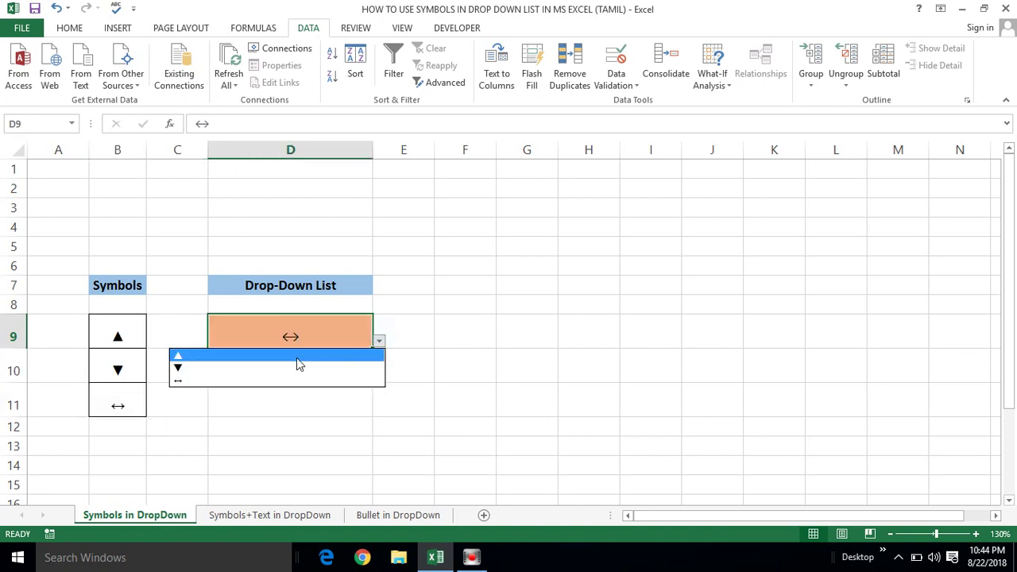
click(296, 357)
click(259, 397)
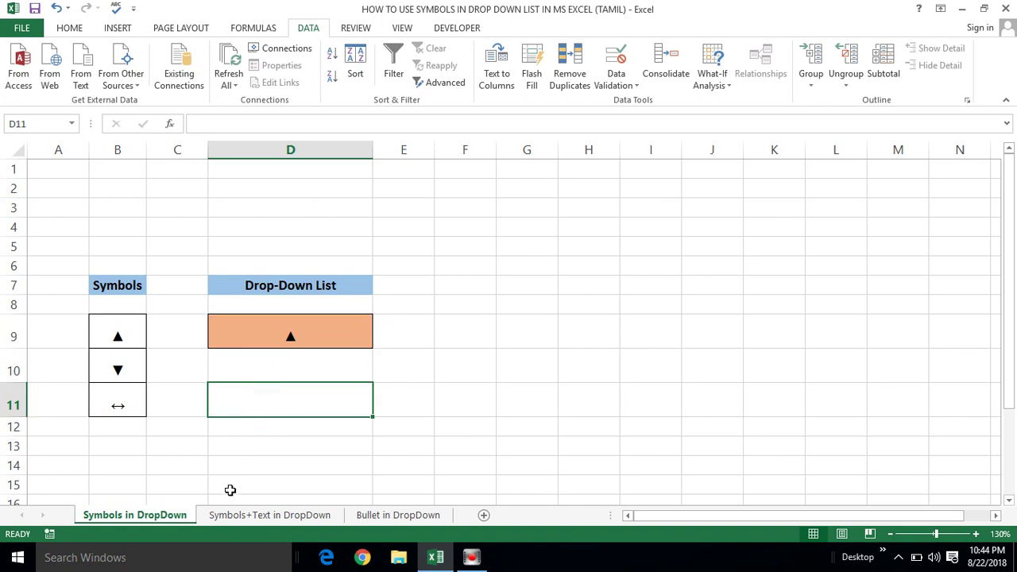
click(239, 516)
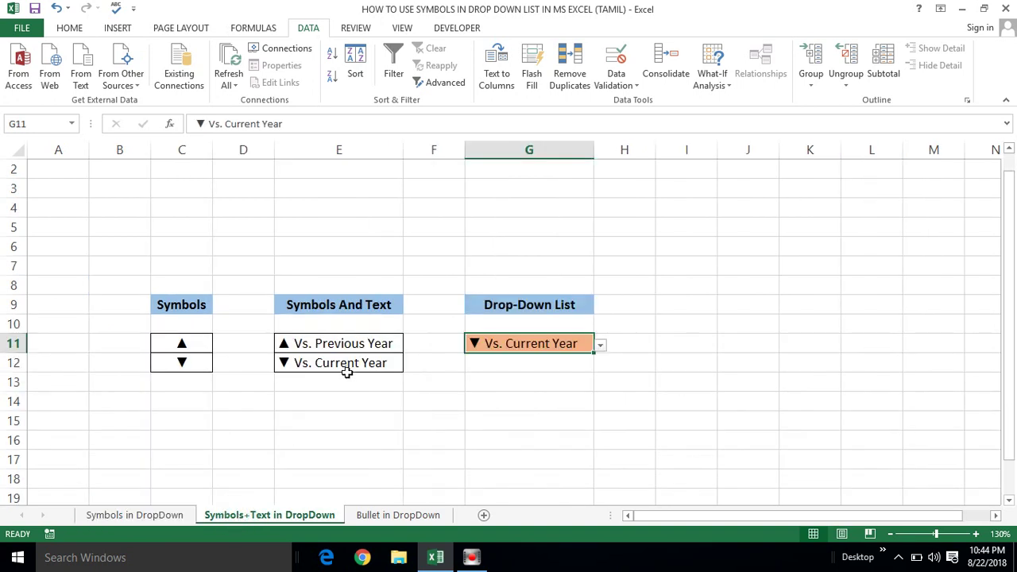
Clear the Vs. Previous Year labels in E11:E12.
click(337, 344)
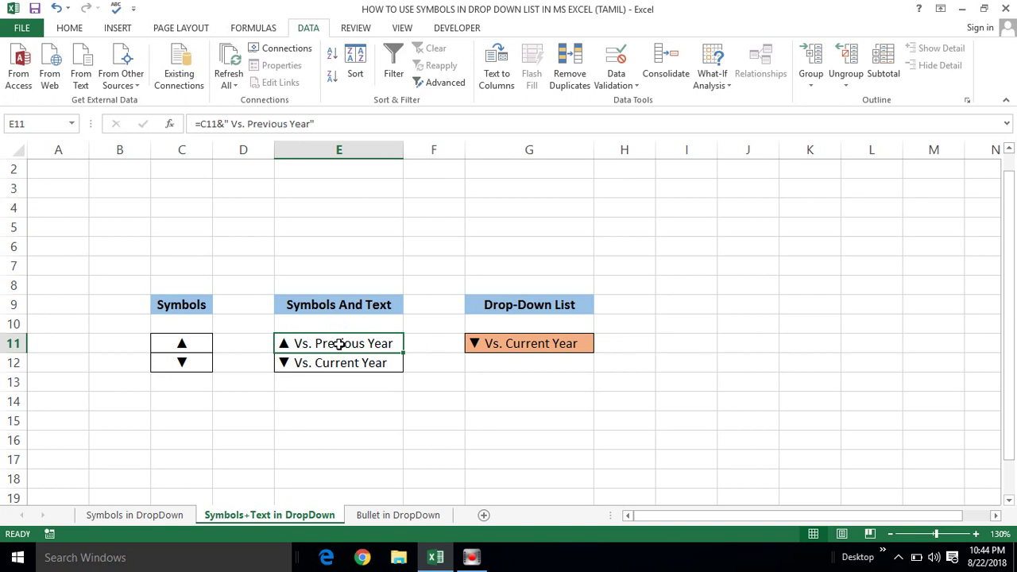
key(shift+Down)
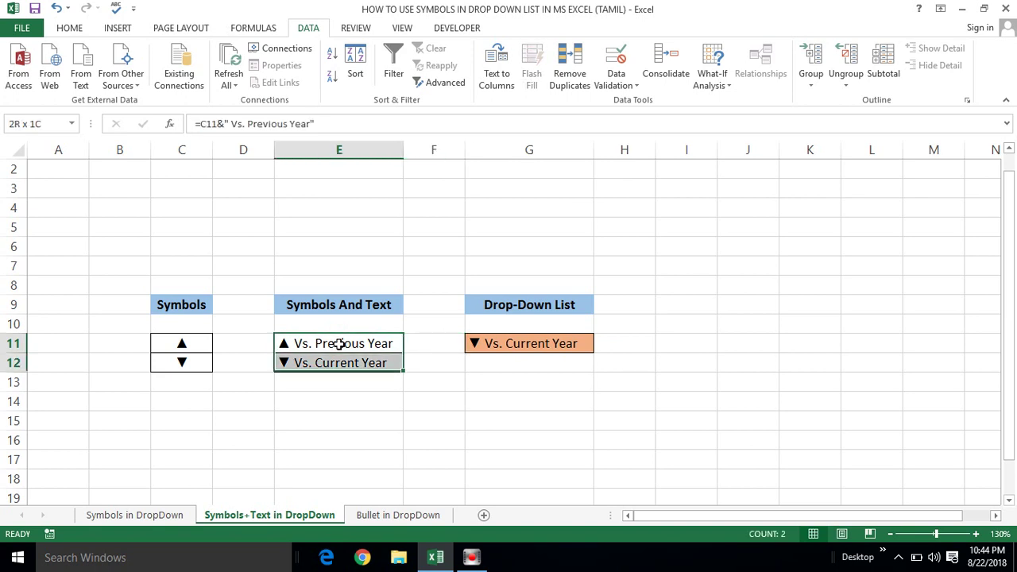
key(Delete)
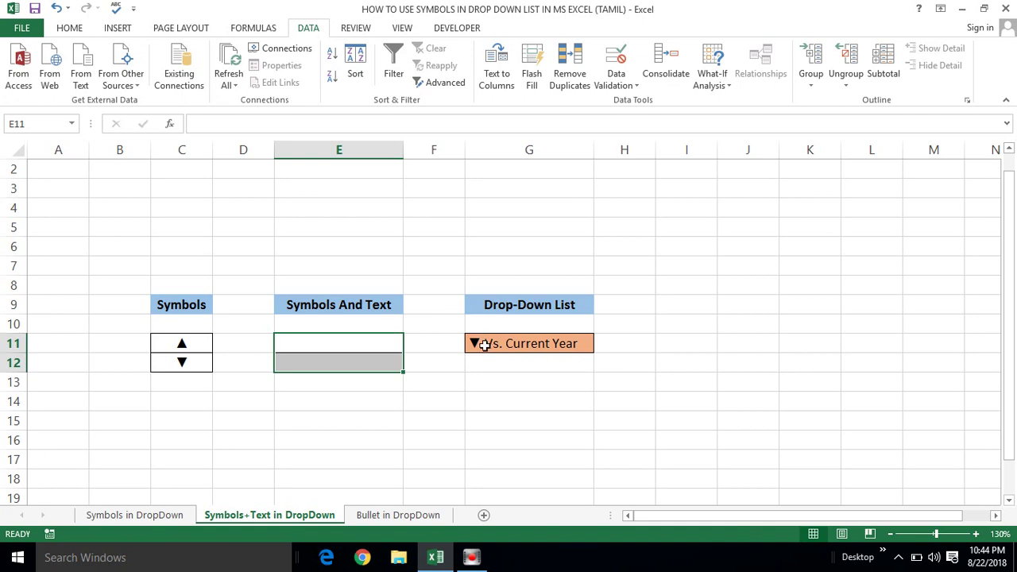
Clear G11's drop-down validation rule and delete its '▼ Vs. Current Year' value.
click(484, 344)
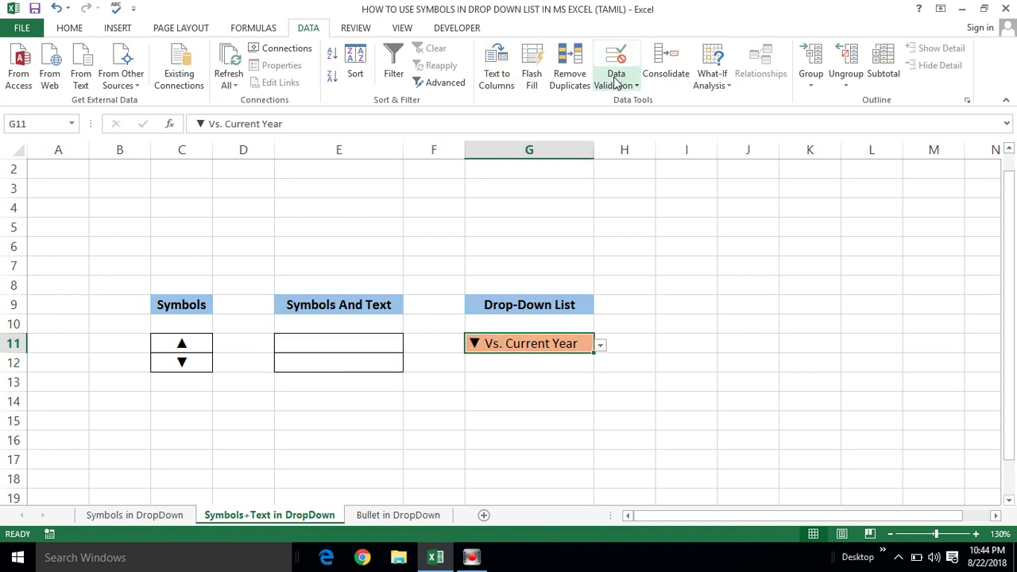
click(566, 364)
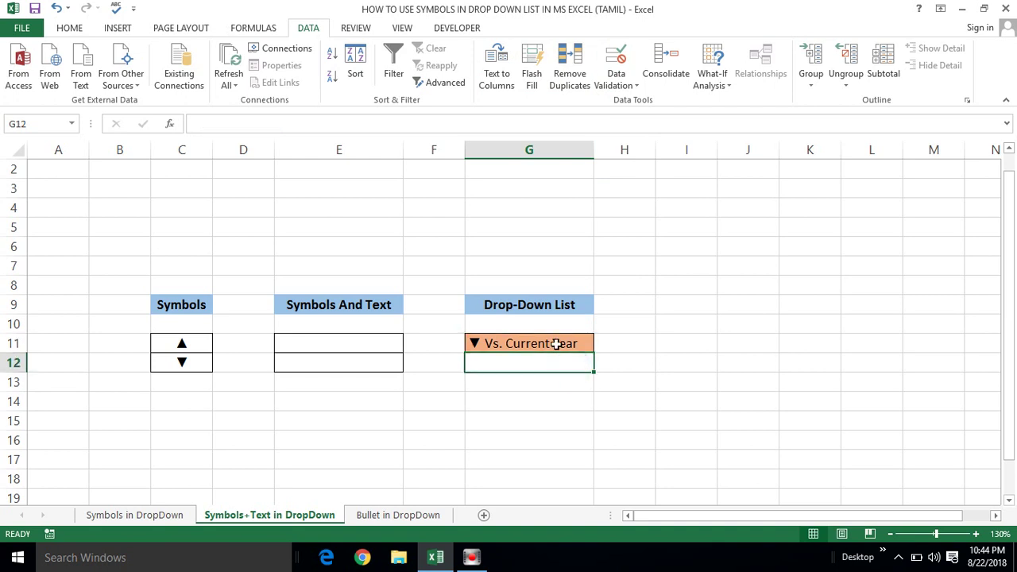
click(554, 344)
click(617, 79)
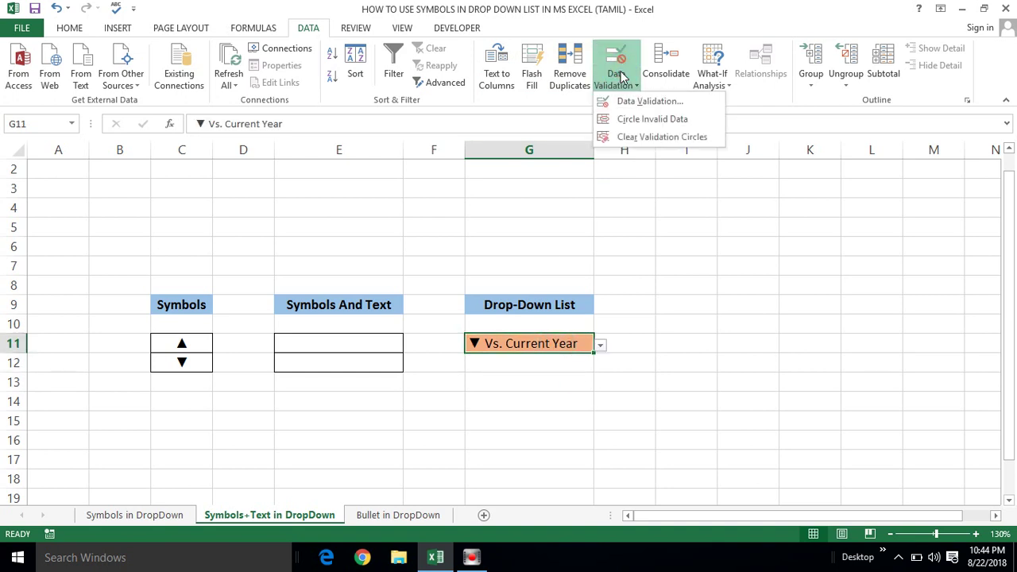
click(626, 103)
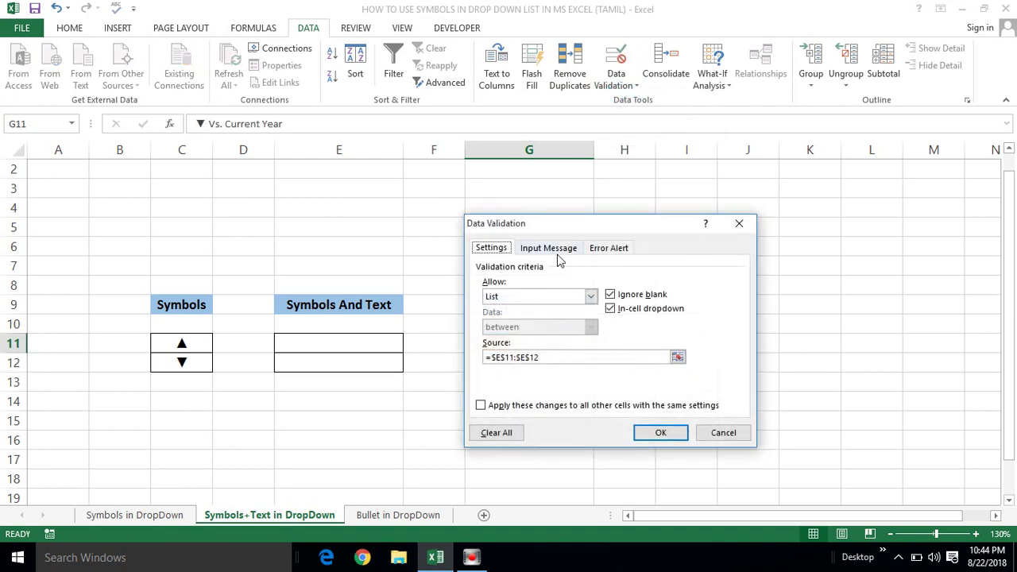
click(505, 434)
click(651, 434)
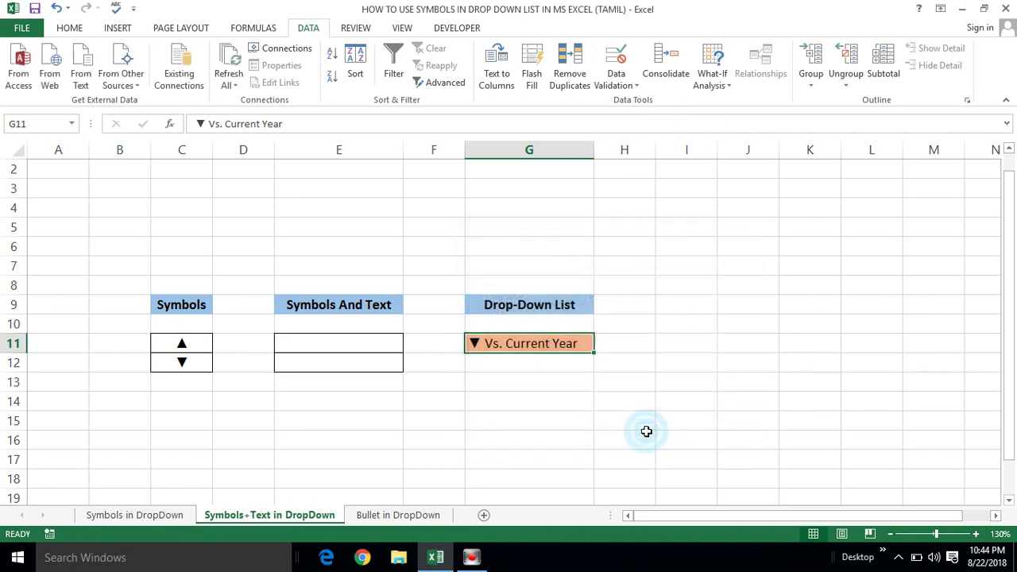
click(582, 368)
click(540, 336)
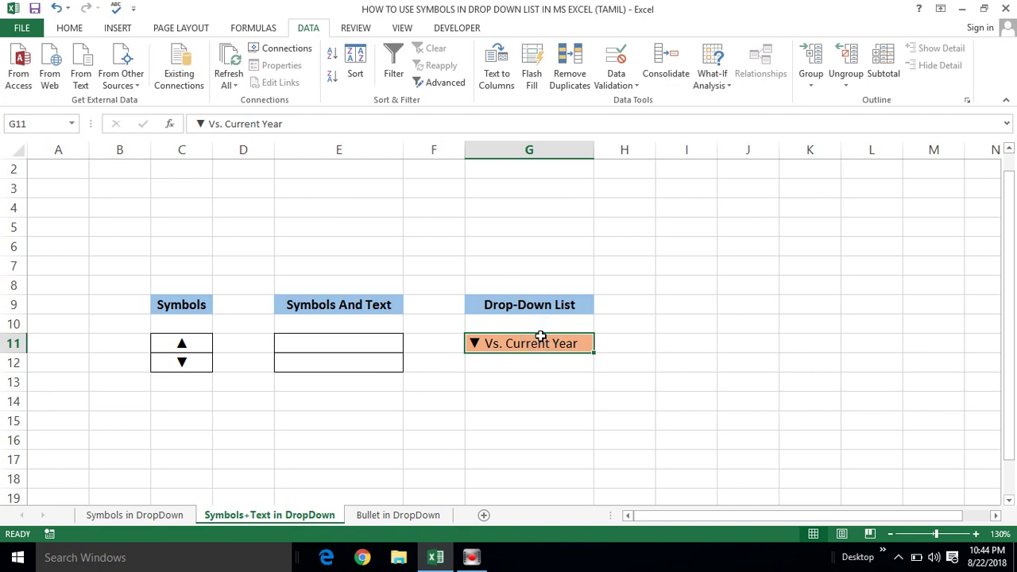
key(Delete)
click(528, 359)
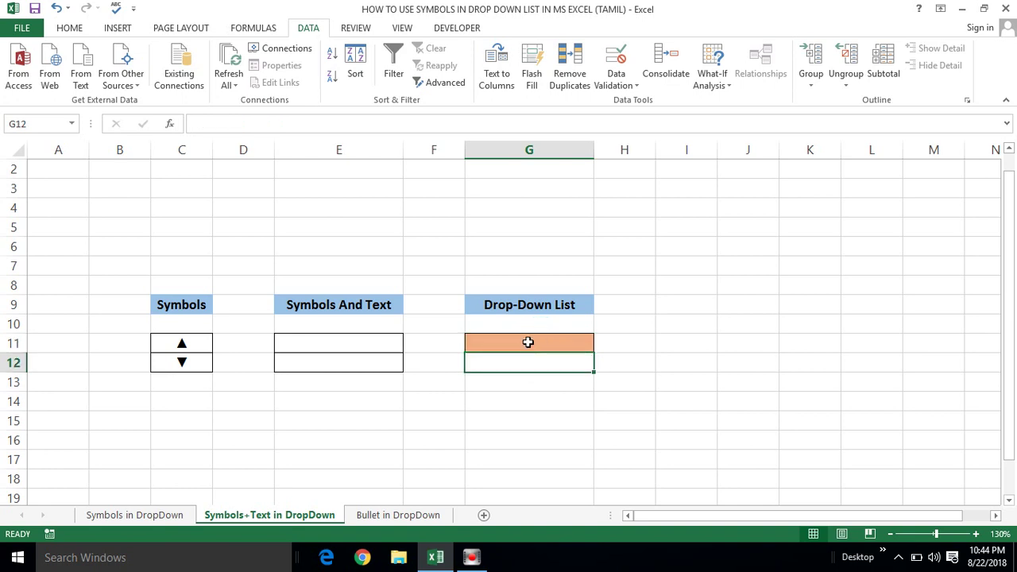
click(292, 367)
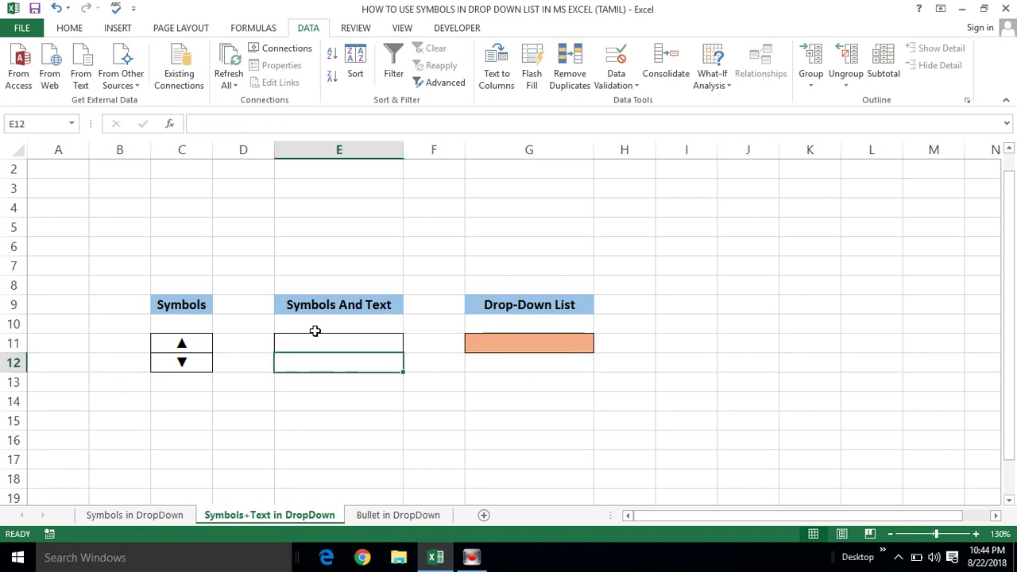
Enter =C11&" Vs. Previous Year" in E11 to show ▲ Vs. Previous Year.
click(316, 343)
click(176, 340)
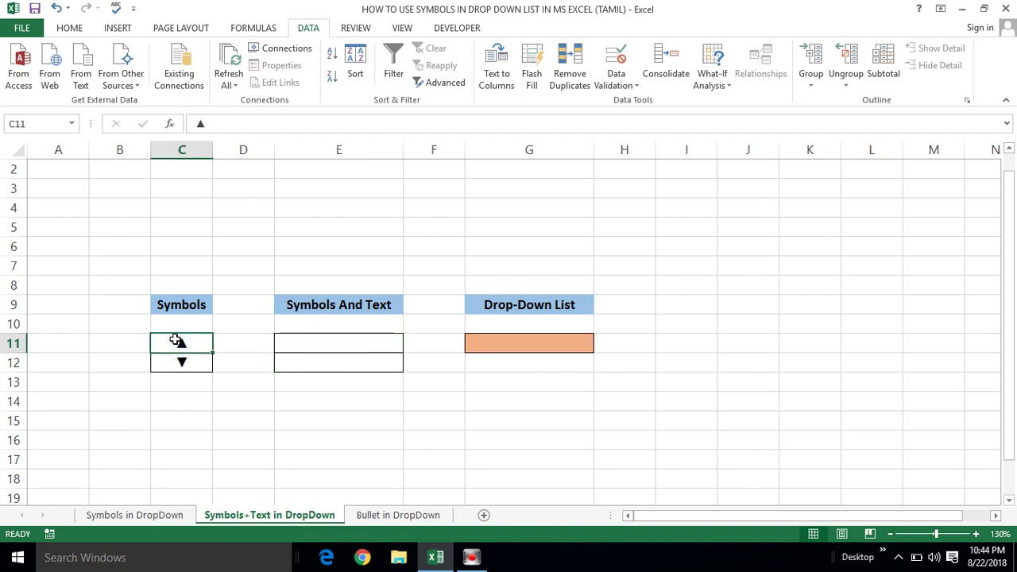
key(shift+Down)
click(294, 341)
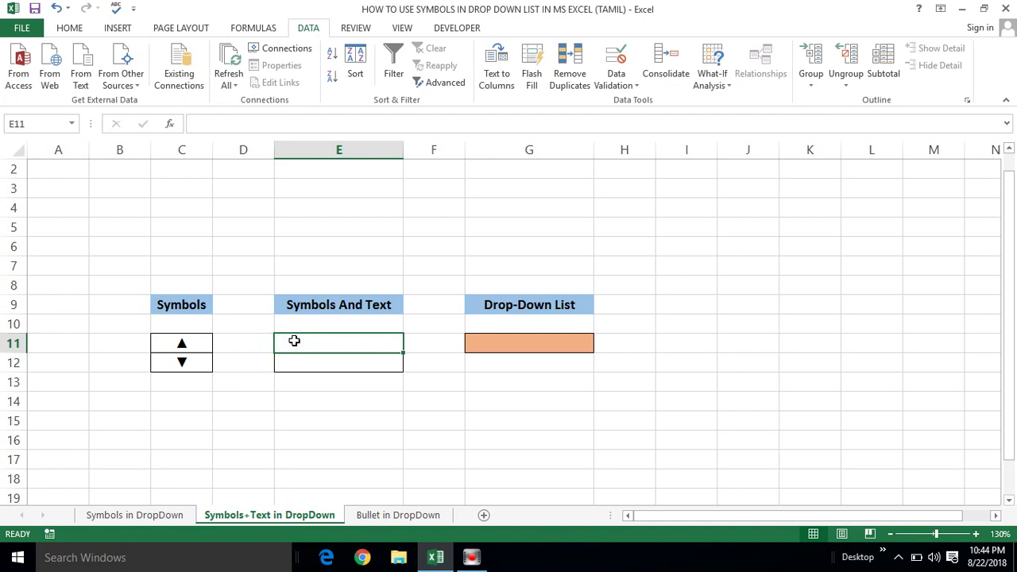
text(=)
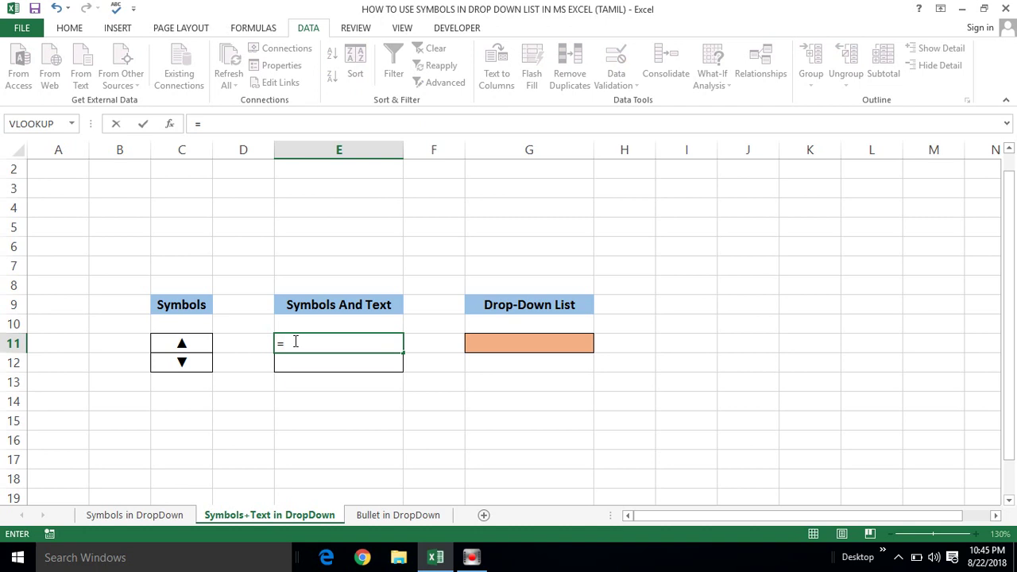
key(Left)
key(Left)
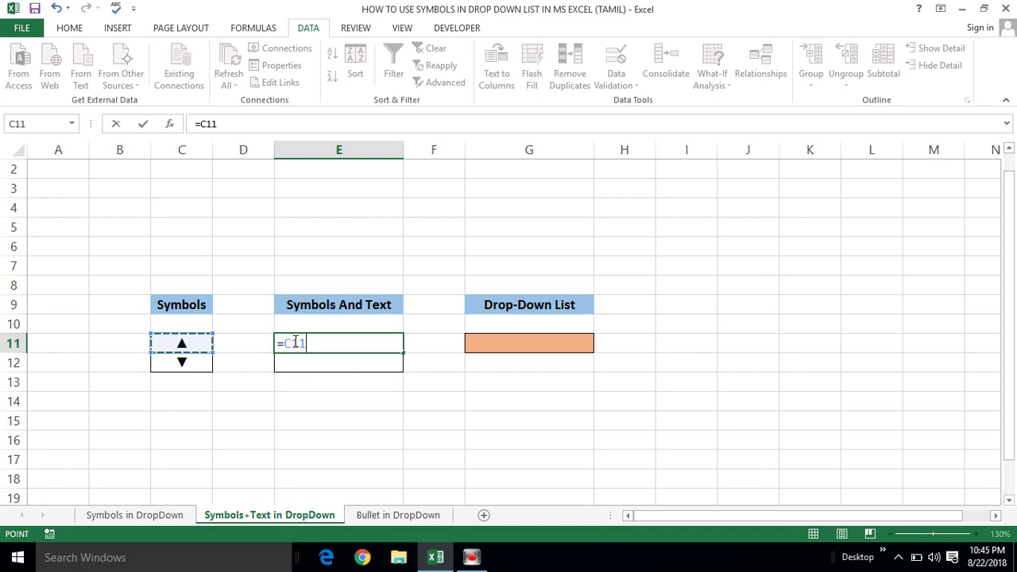
text(&" Vs.)
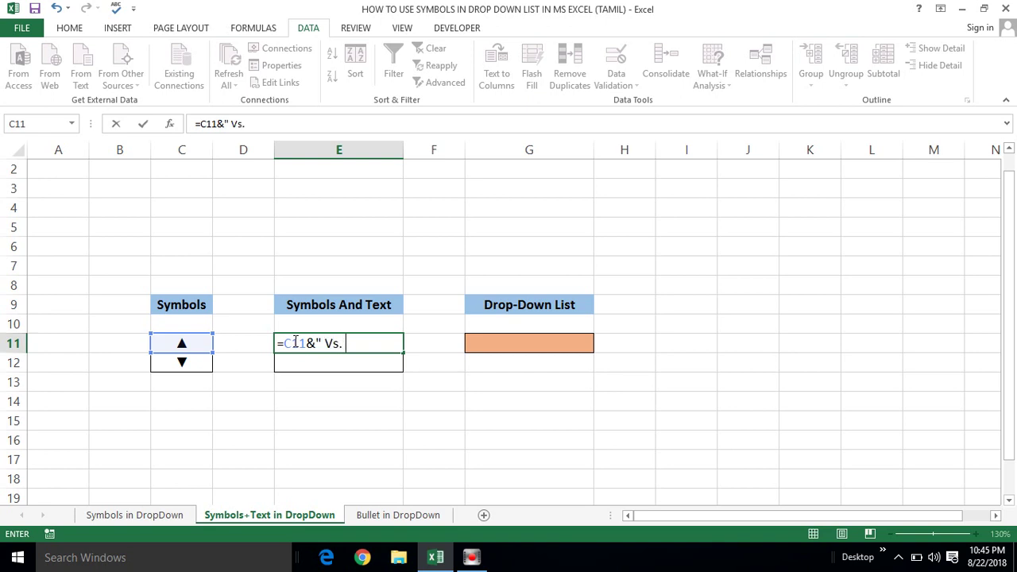
text(Previ)
text(ouse)
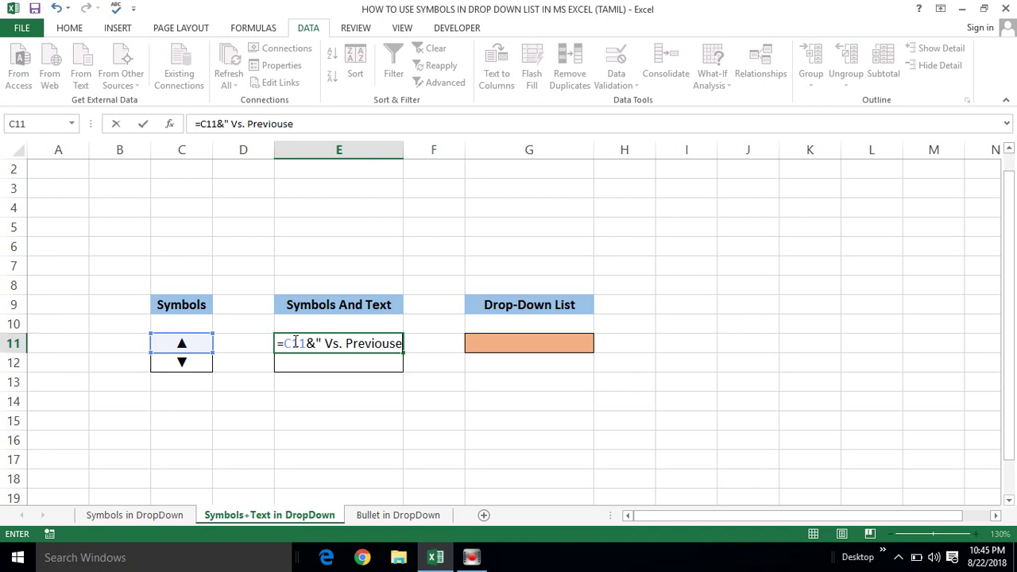
text(Year)
key(Return)
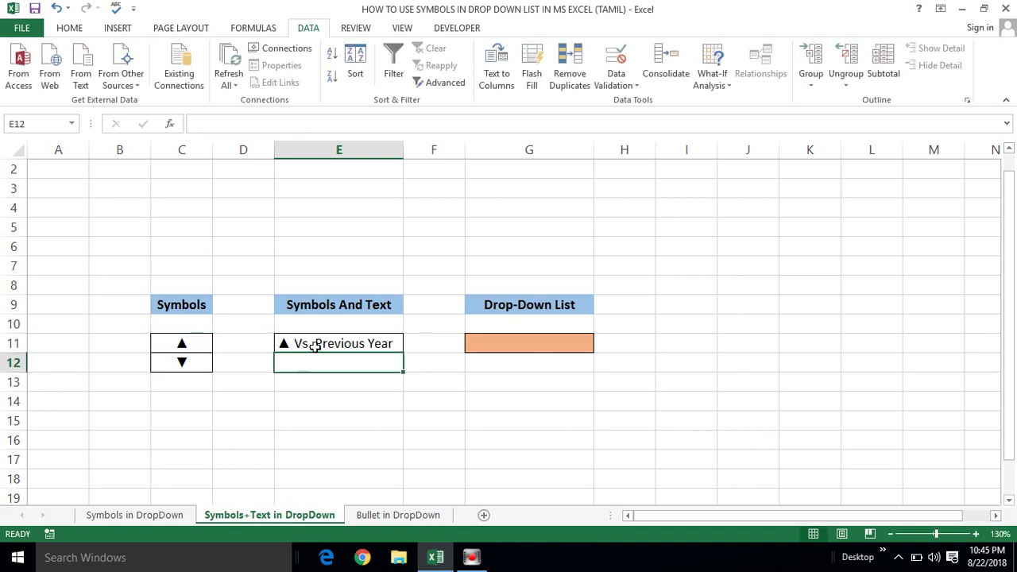
Copy E11's label formula into E12 and change its text to Vs. Current Year.
double_click(315, 343)
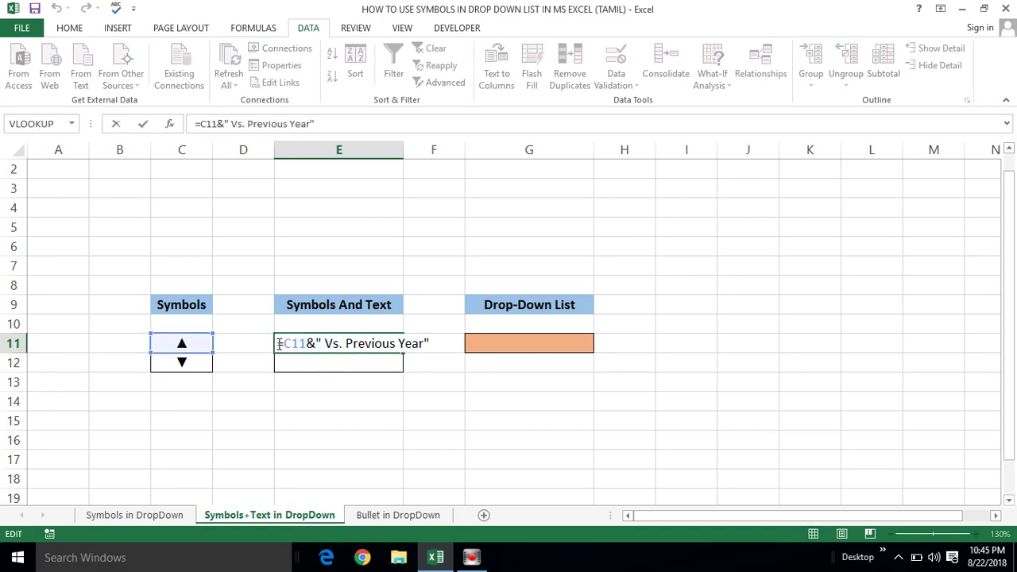
key(shift+End)
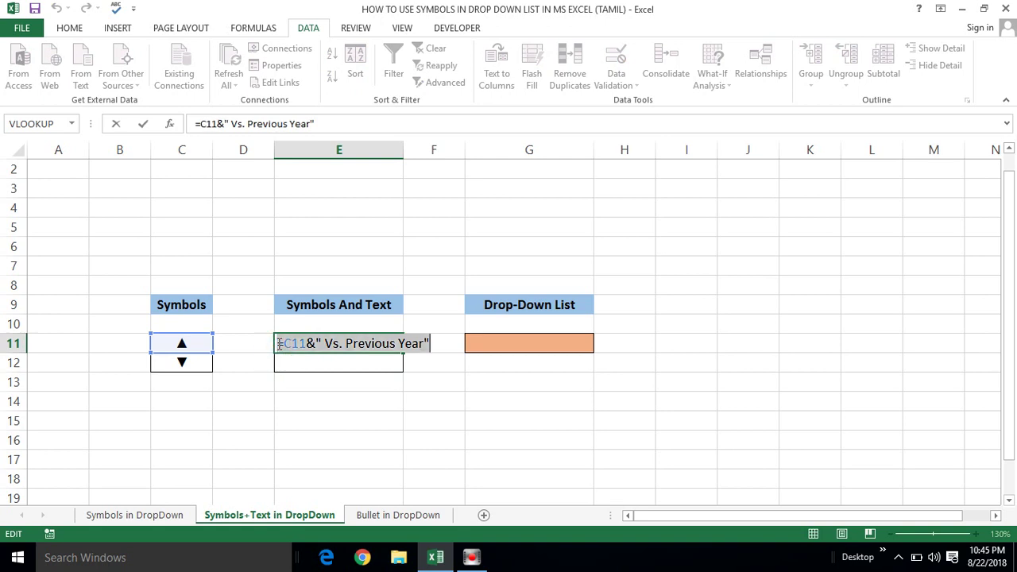
key(Escape)
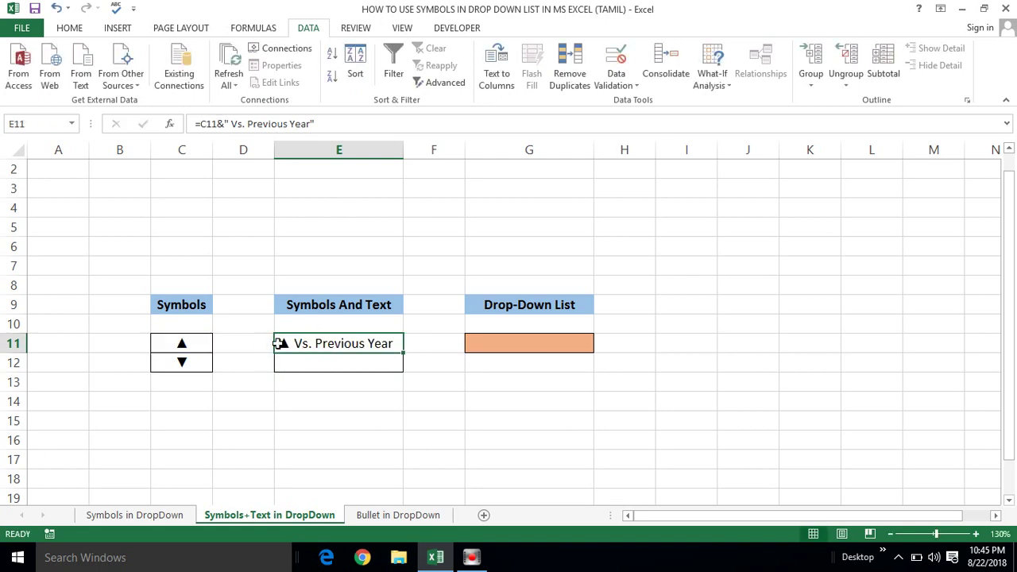
key(Down)
key(ctrl+v)
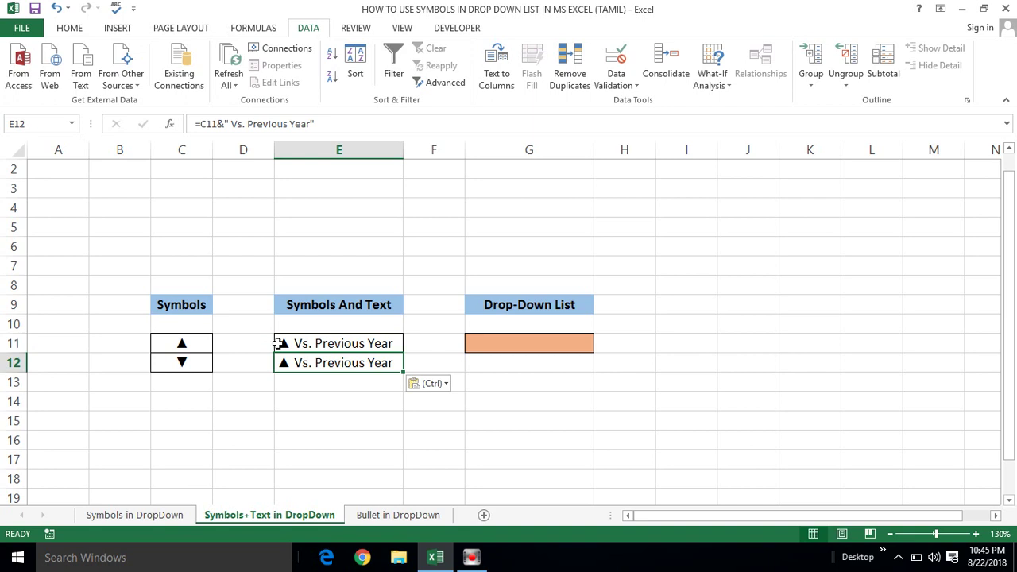
key(F2)
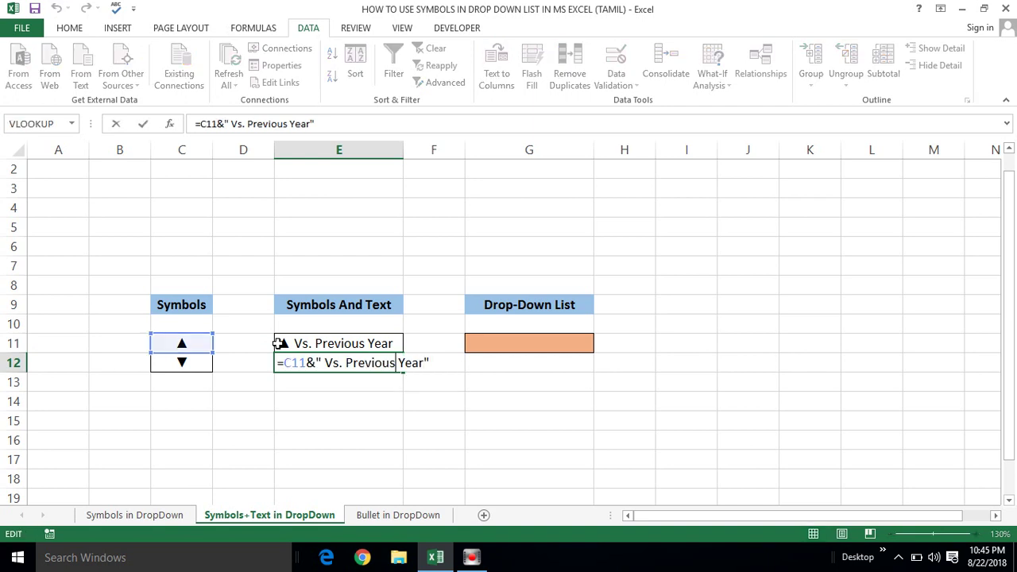
key(BackSpace)
key(BackSpace)
key(BackSpace)
key(BackSpace)
key(BackSpace)
key(BackSpace)
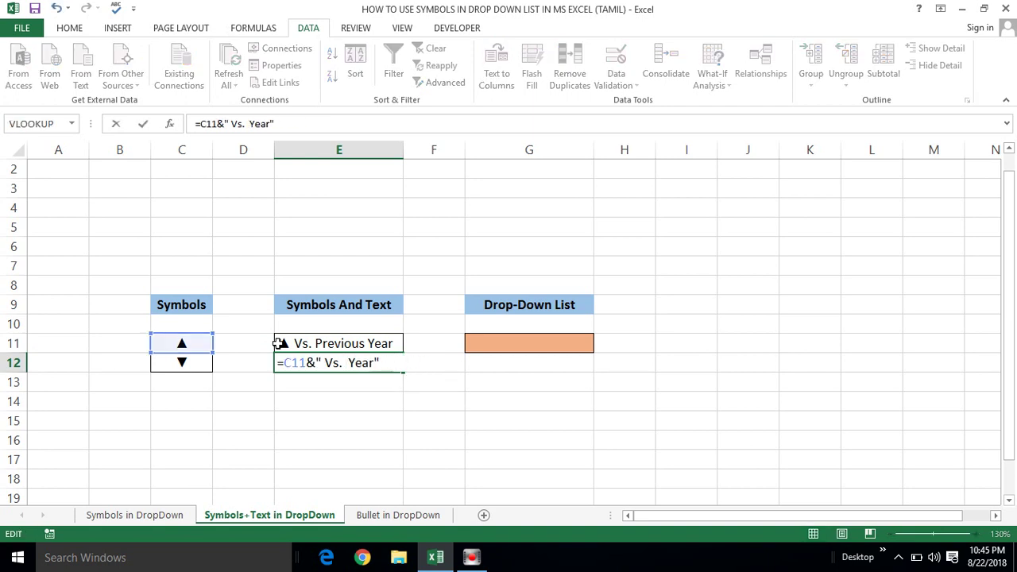
text(Current)
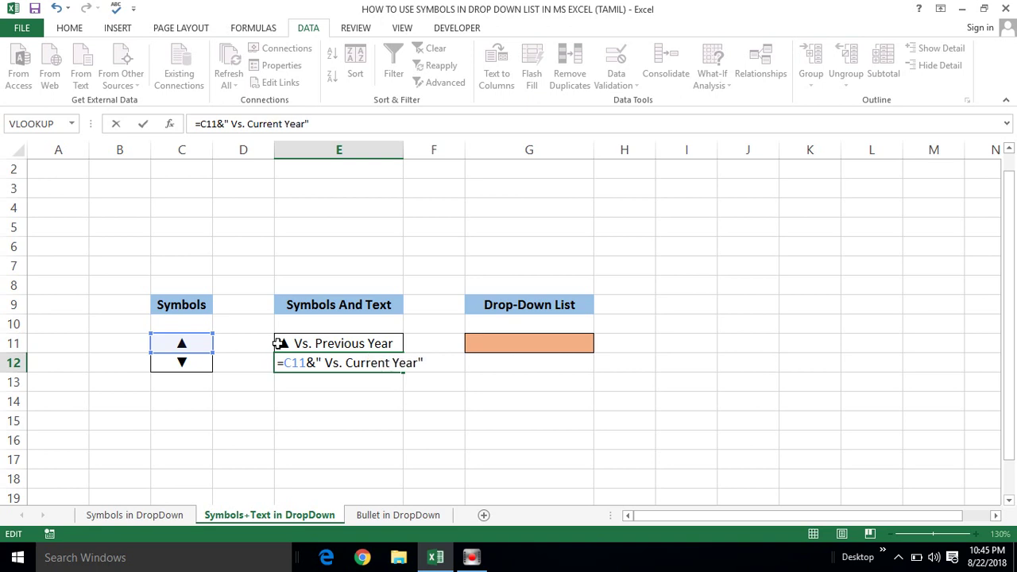
key(Return)
Point E12's formula at C12 so it shows ▼ Vs. Current Year.
click(333, 365)
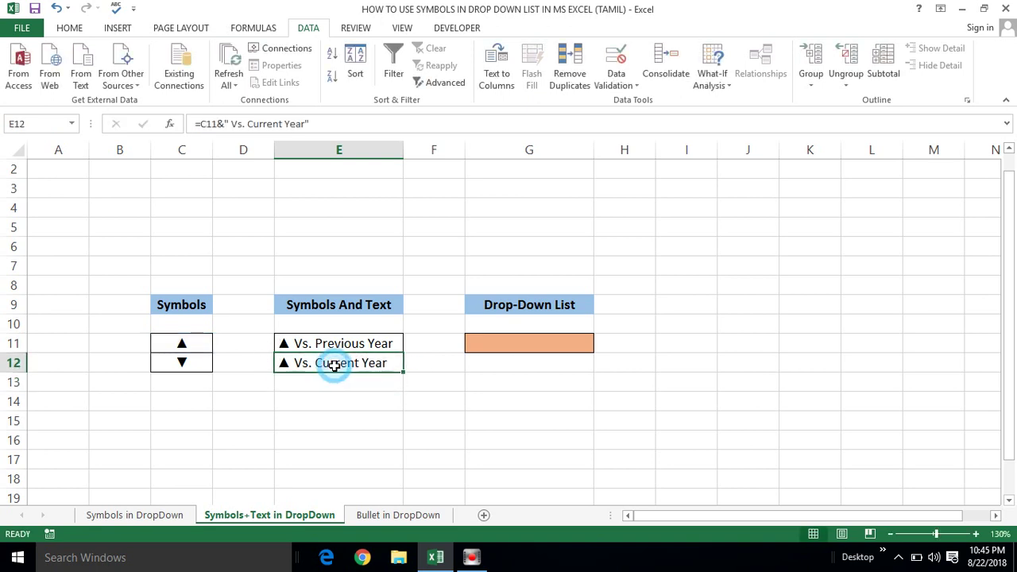
click(337, 343)
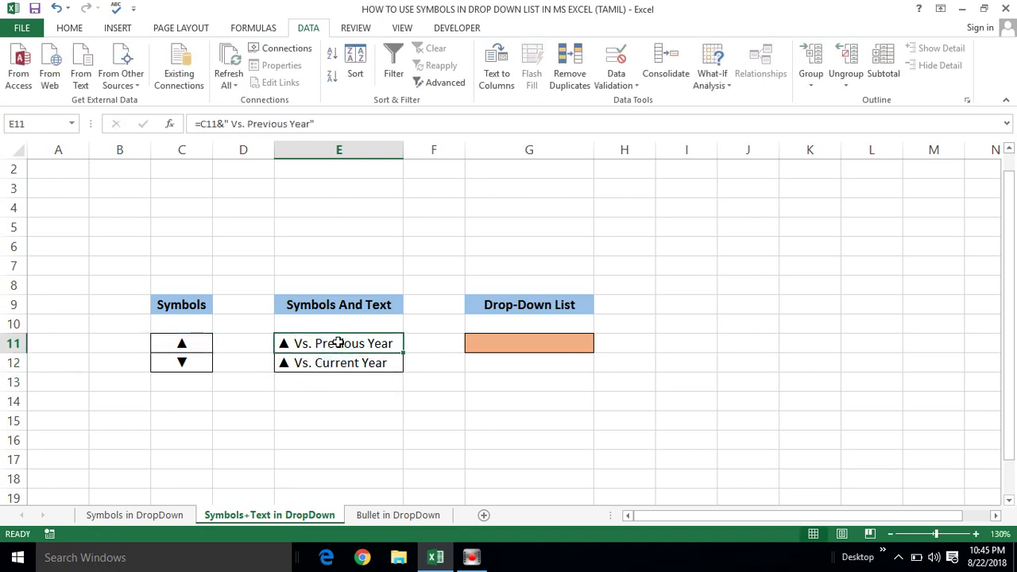
key(shift+Down)
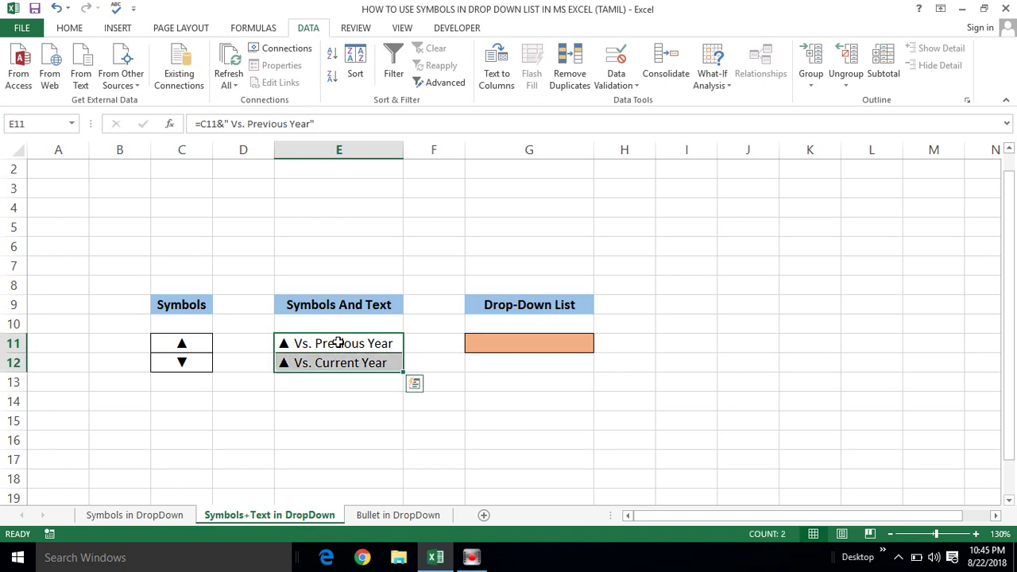
click(287, 363)
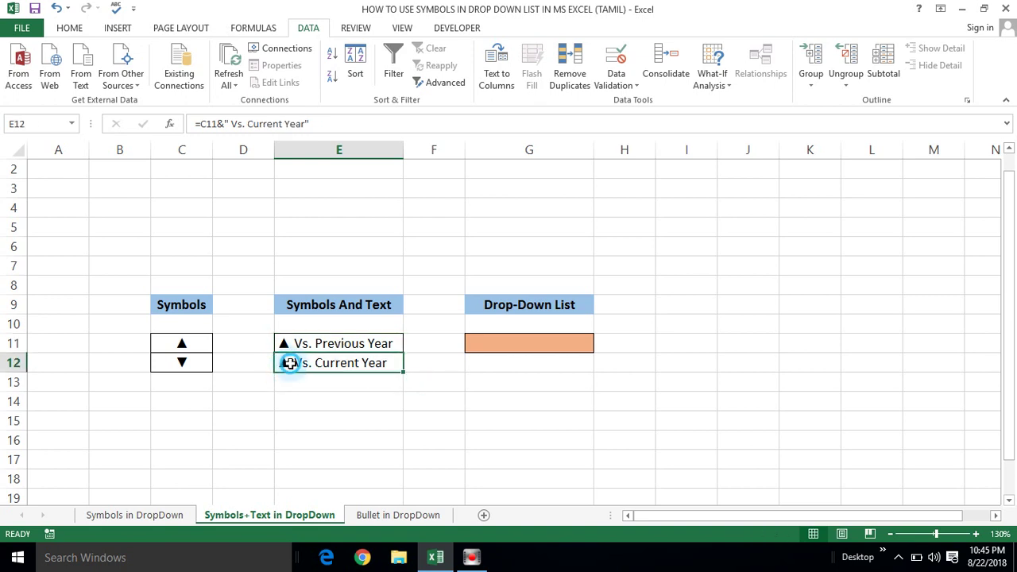
double_click(291, 363)
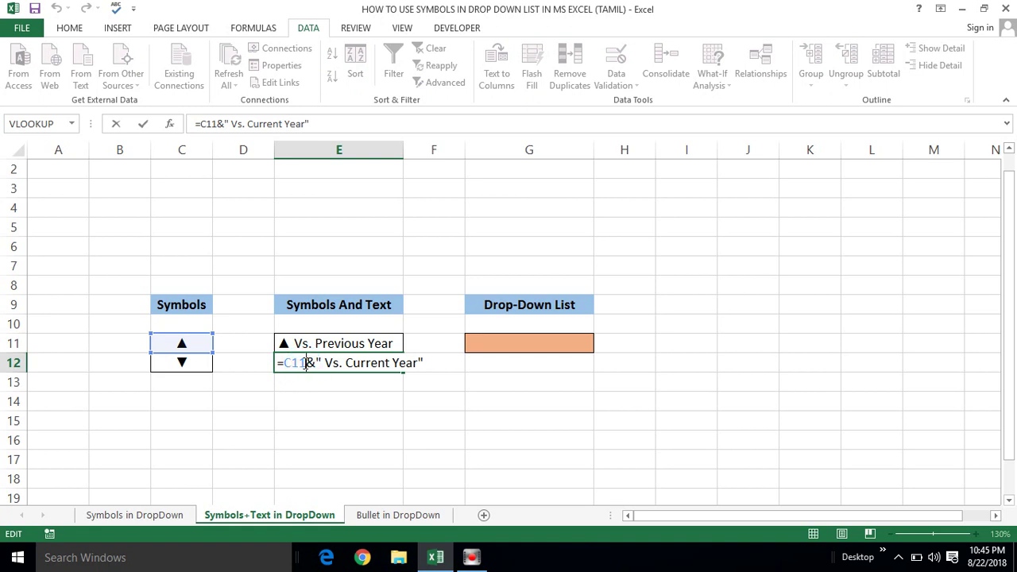
key(BackSpace)
text(2)
key(Return)
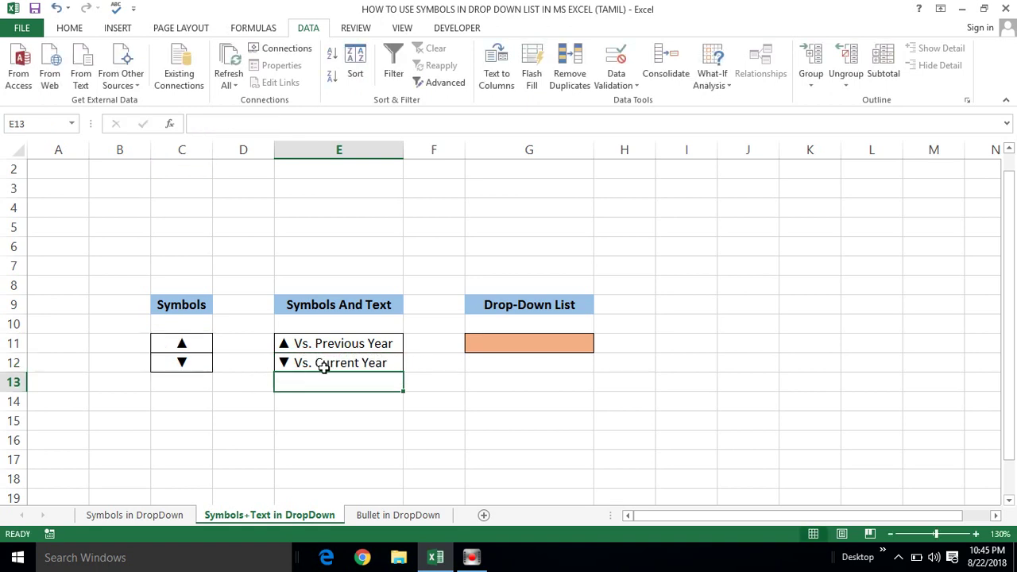
Check the E11:E12 label formulas against the arrow symbols in column C.
click(324, 367)
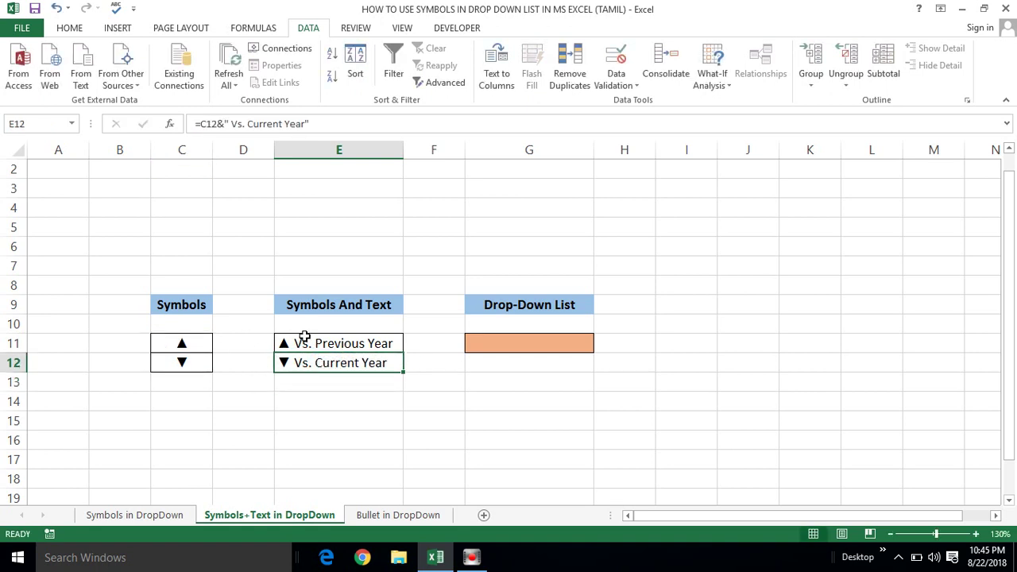
click(295, 343)
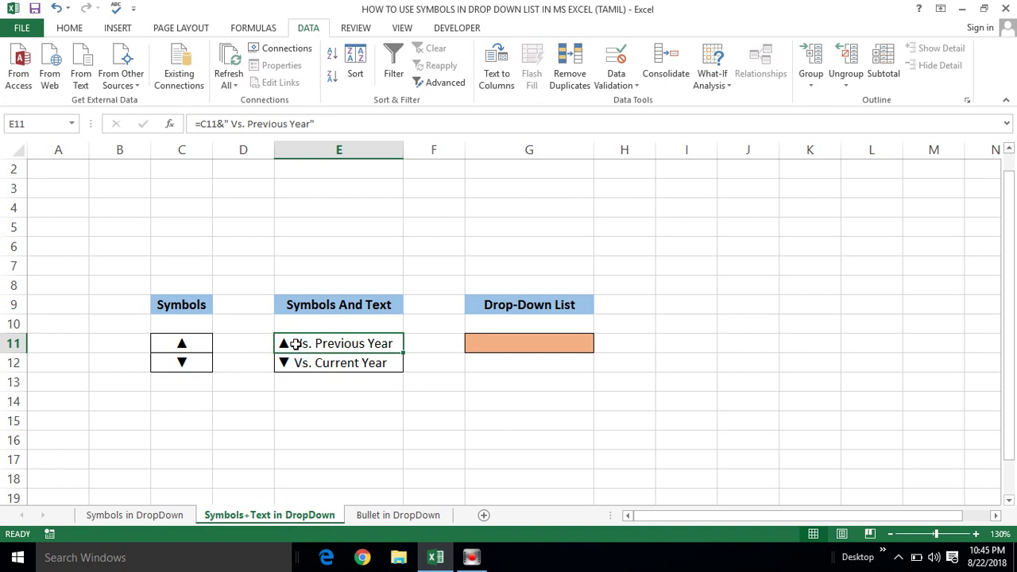
click(194, 340)
click(280, 344)
click(209, 349)
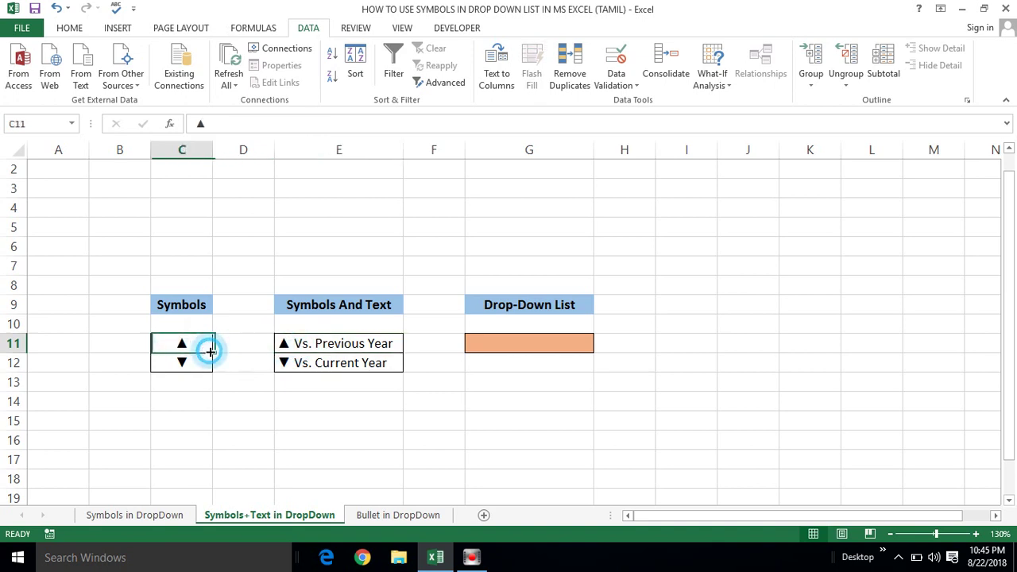
click(324, 348)
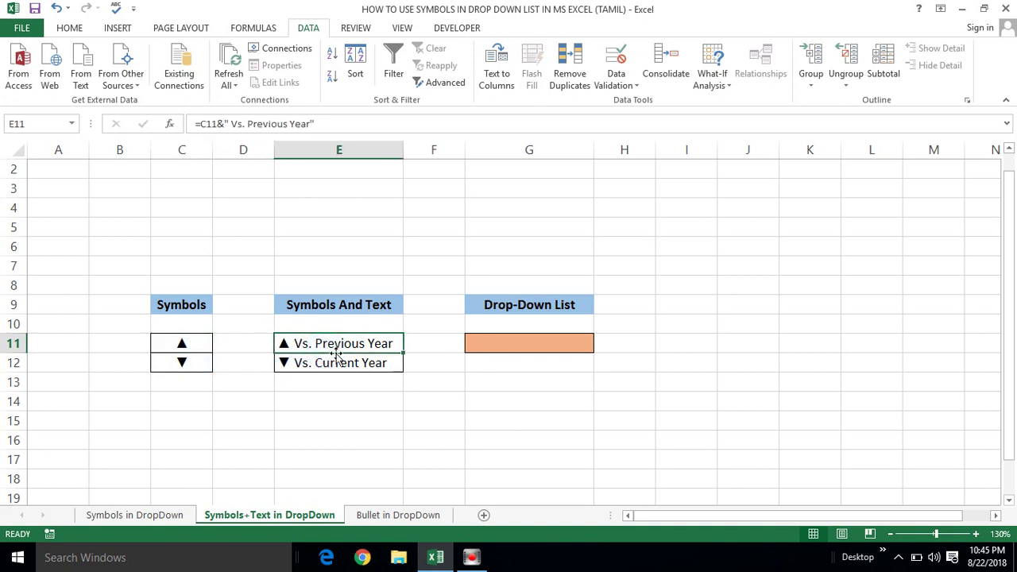
click(494, 350)
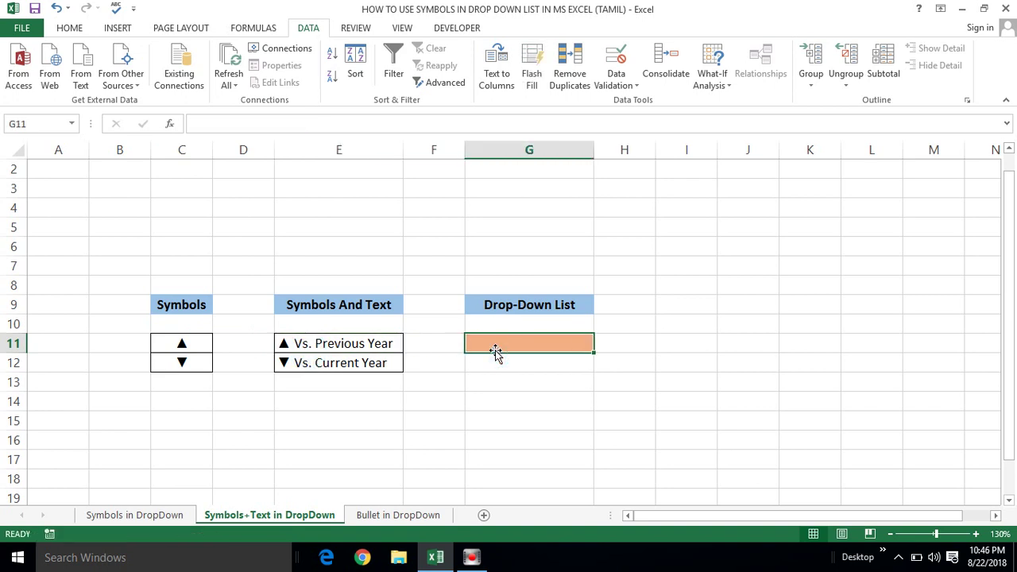
Give G11 a List data validation with source =$E$11:$E$12.
click(314, 30)
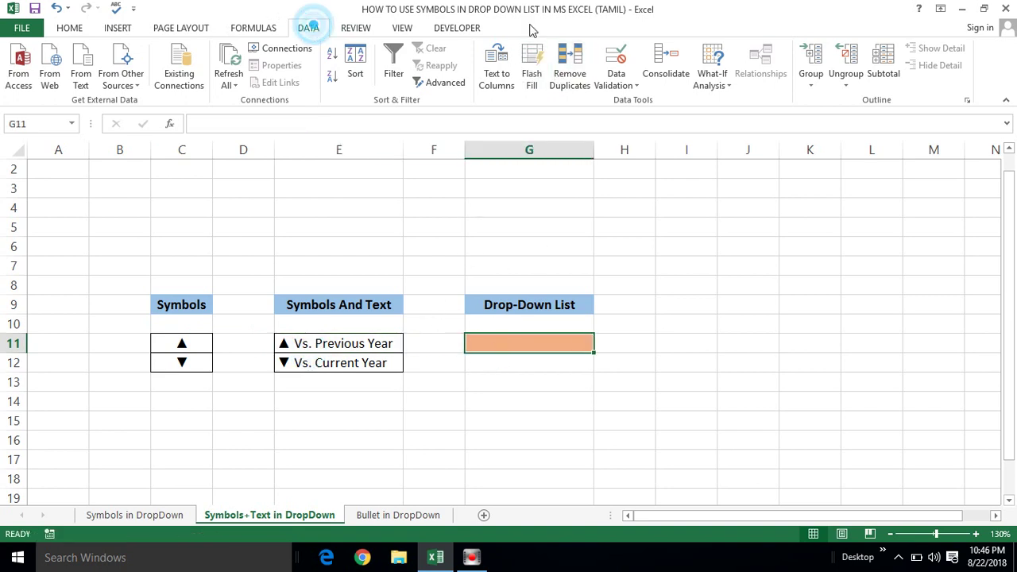
click(624, 83)
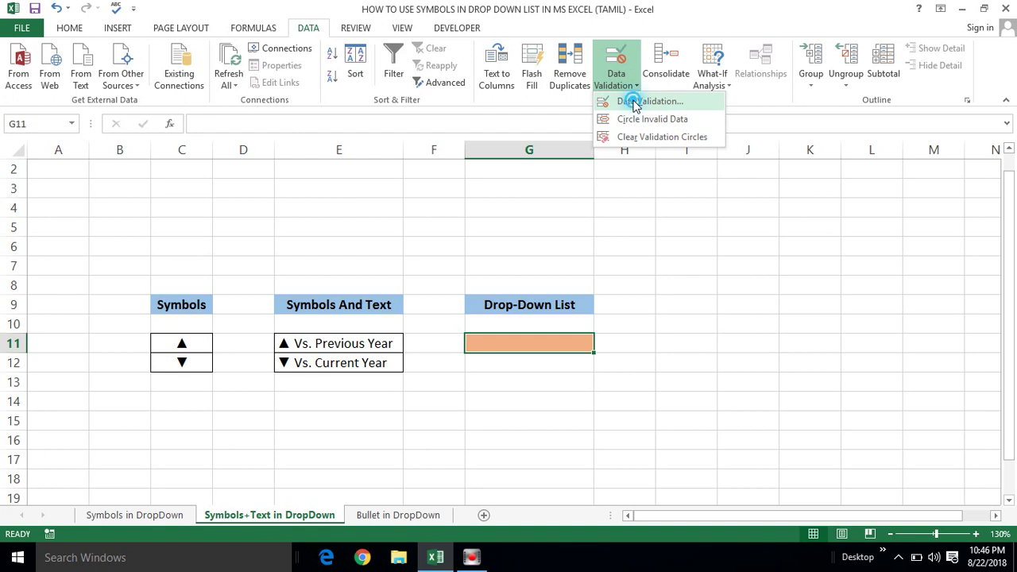
click(631, 101)
click(591, 302)
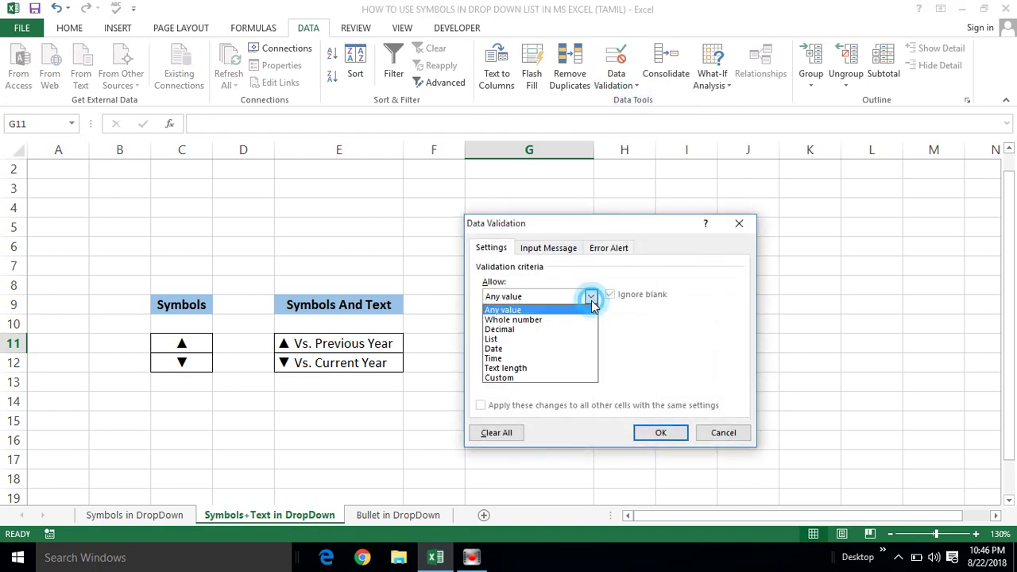
click(499, 340)
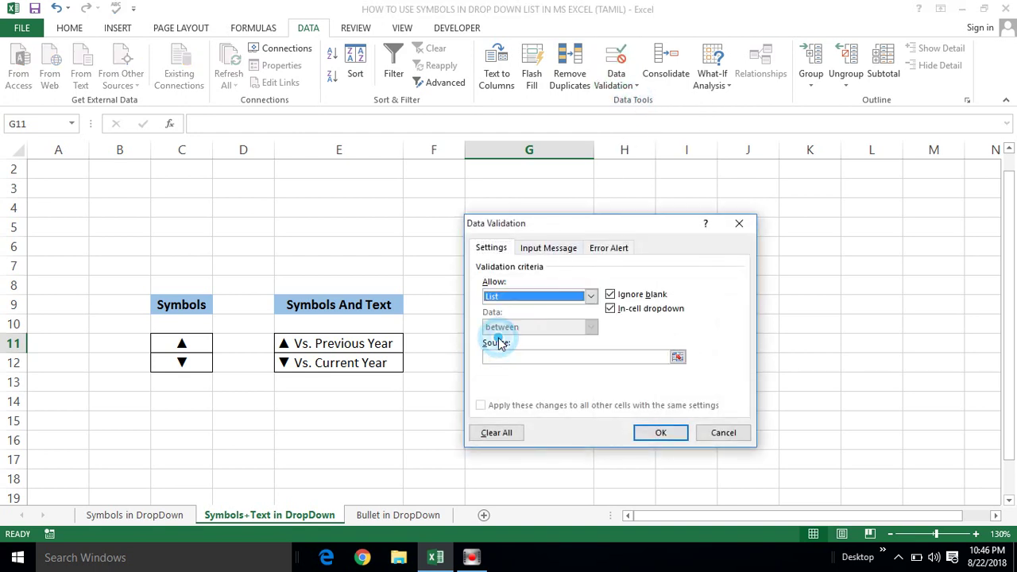
click(676, 357)
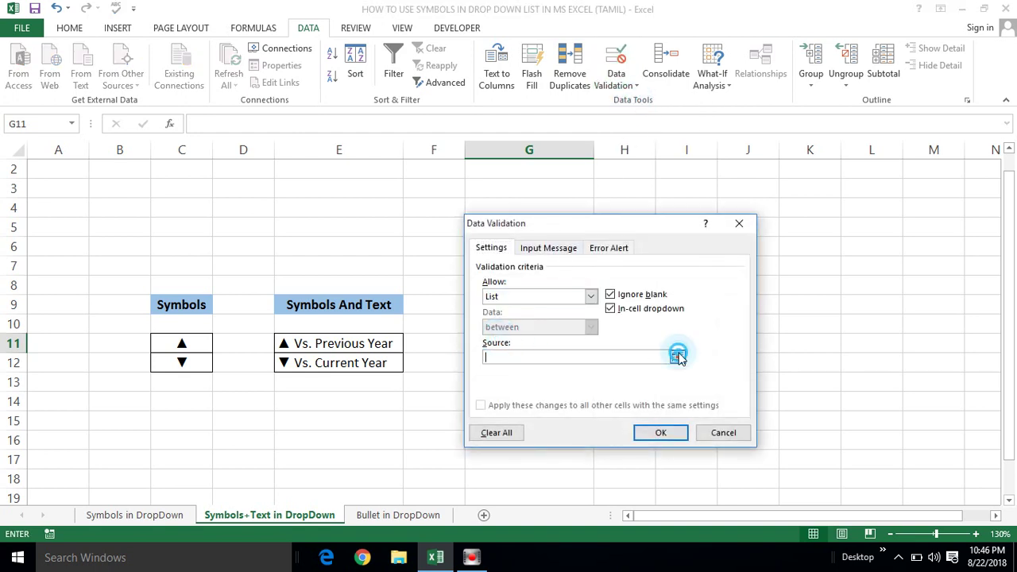
click(328, 343)
key(shift+Down)
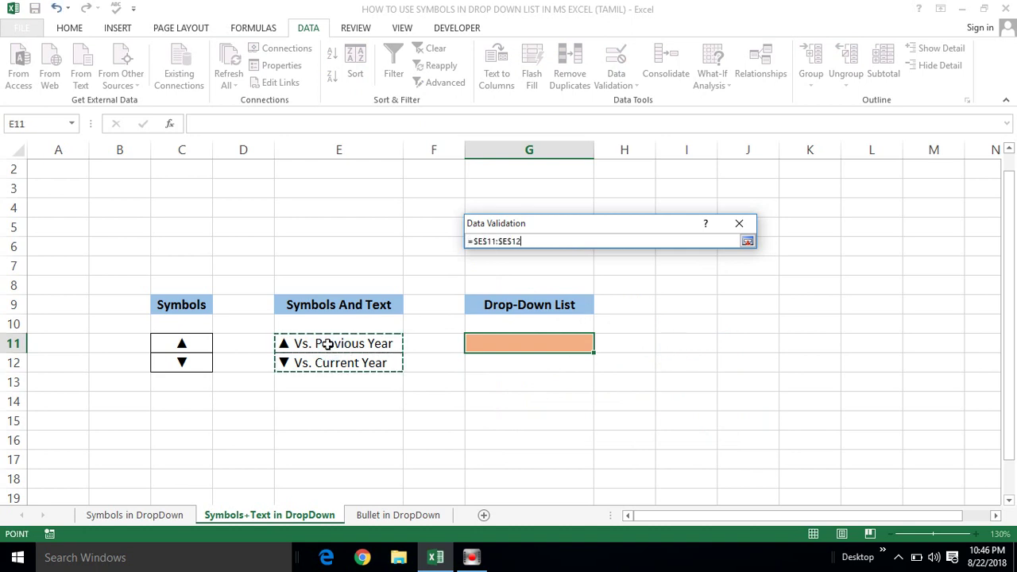
key(Return)
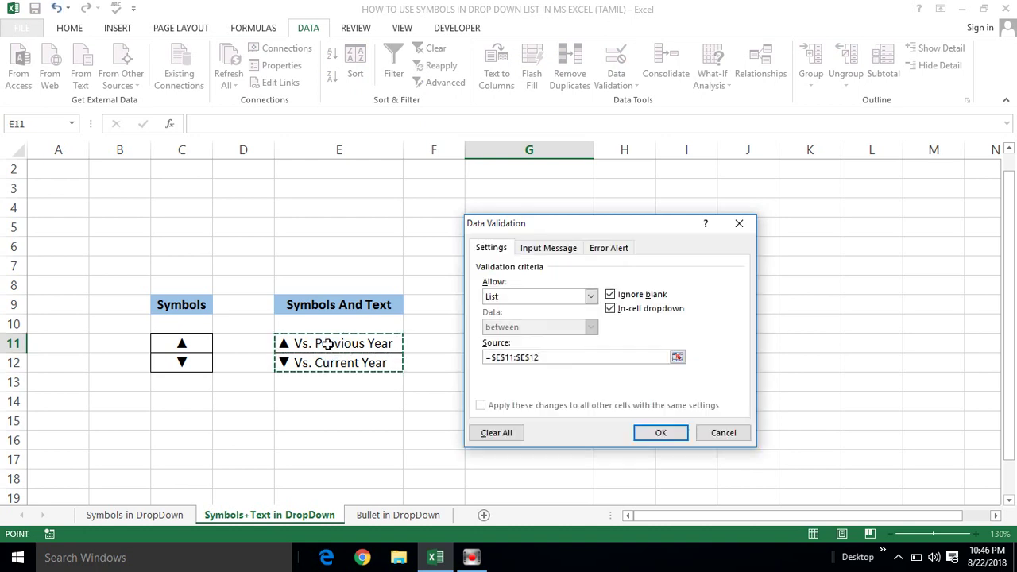
click(653, 429)
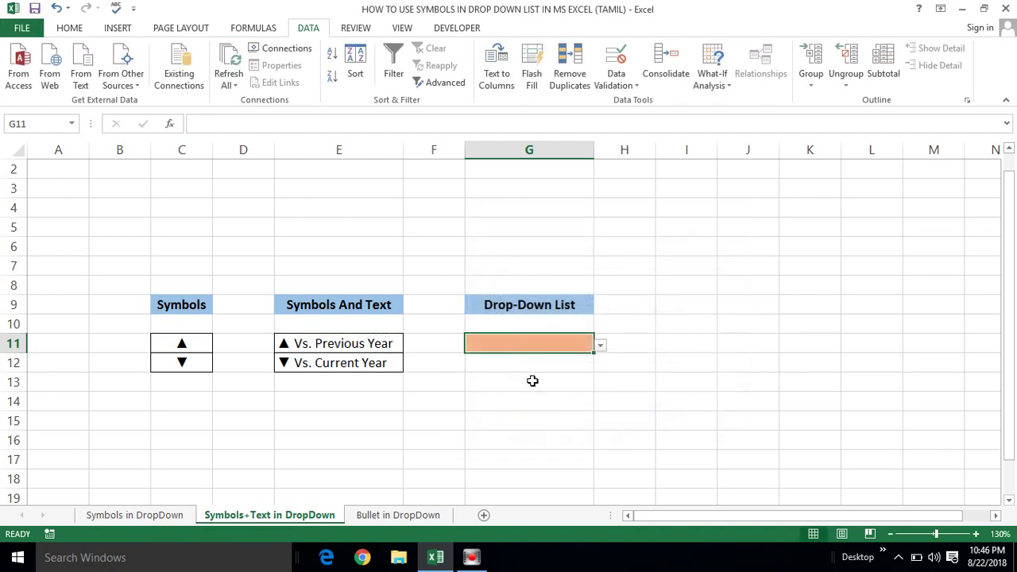
Test G11's drop-down by picking each label, ending on ▲ Vs. Previous Year.
click(600, 345)
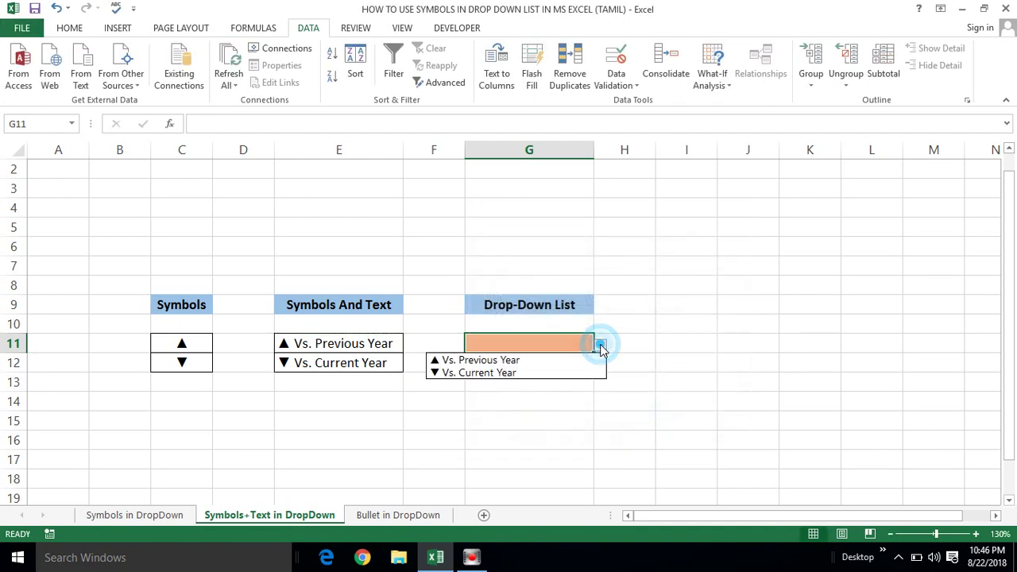
click(497, 362)
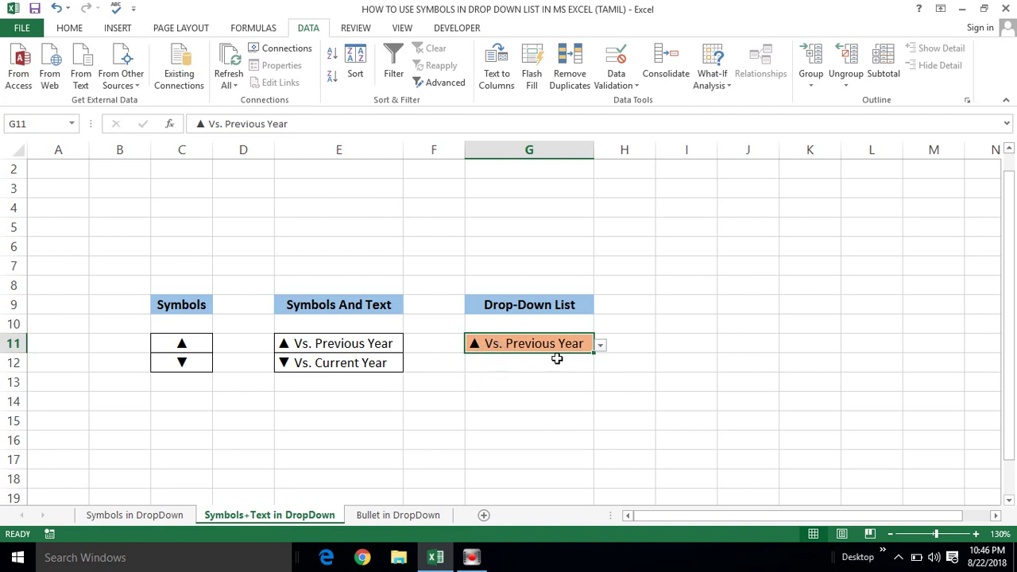
click(600, 346)
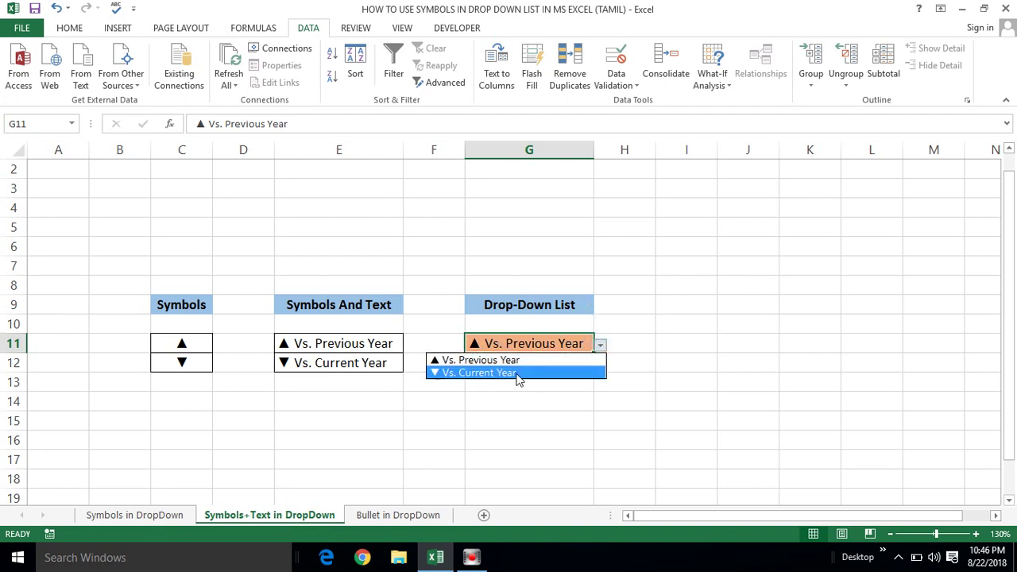
click(517, 373)
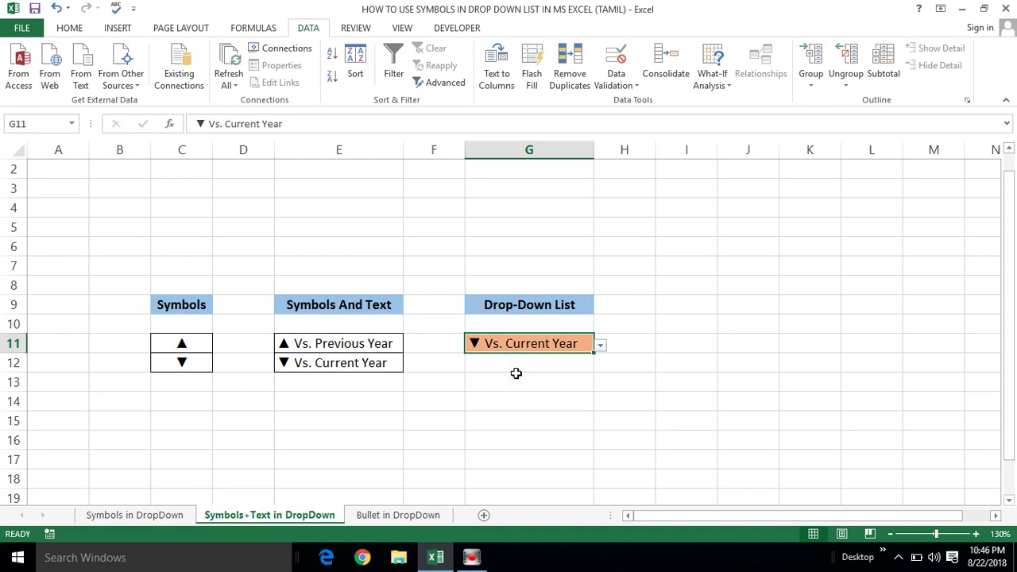
click(602, 345)
click(516, 359)
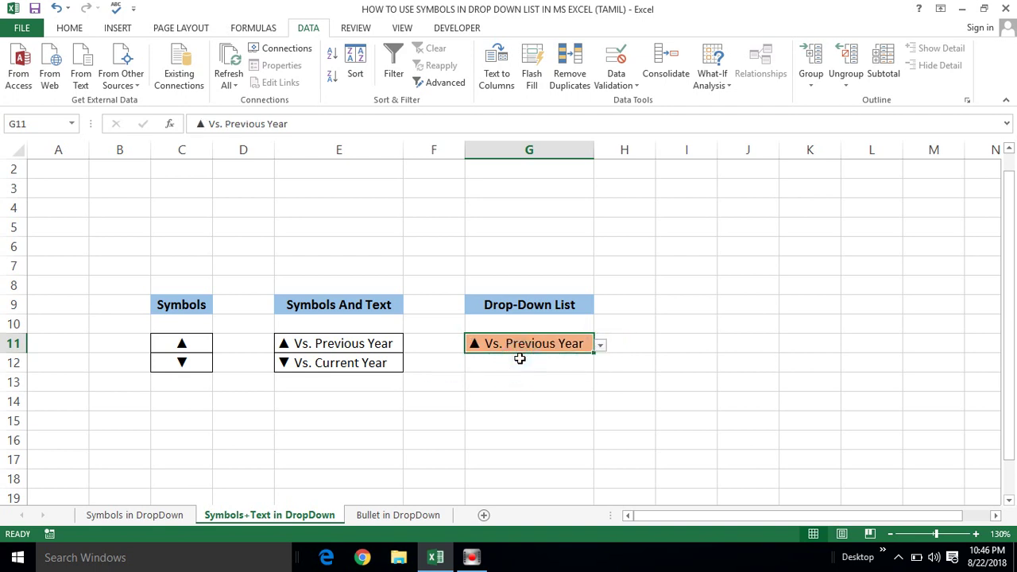
click(519, 375)
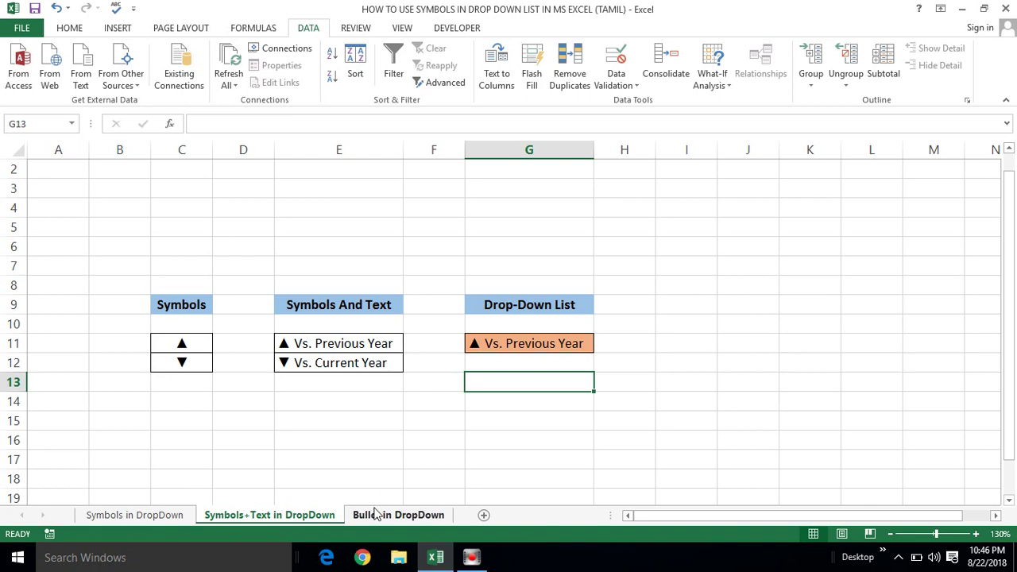
On the Bullet in DropDown sheet, inspect the D12 bullet and the F12:F13 Total items.
click(377, 518)
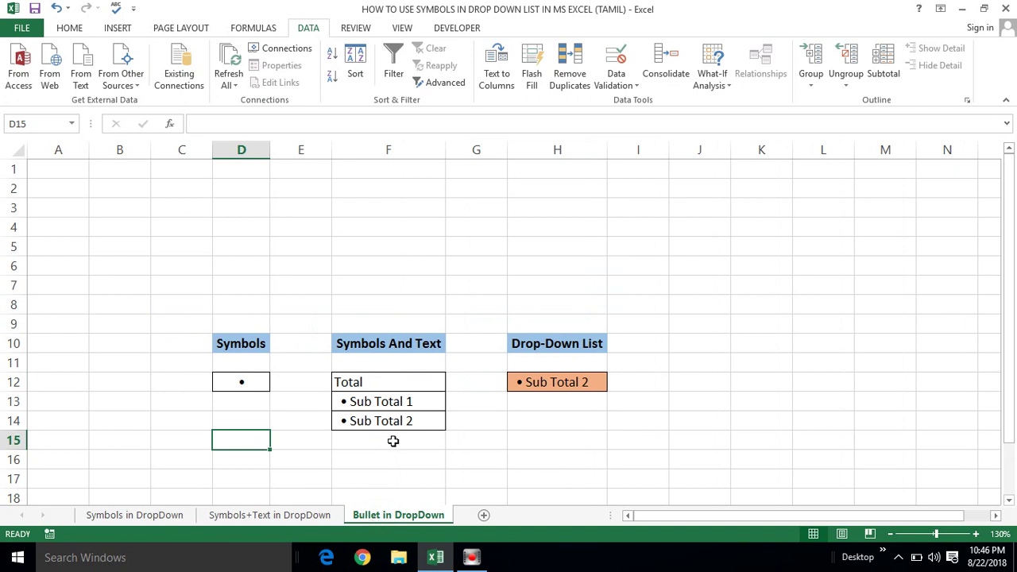
click(257, 369)
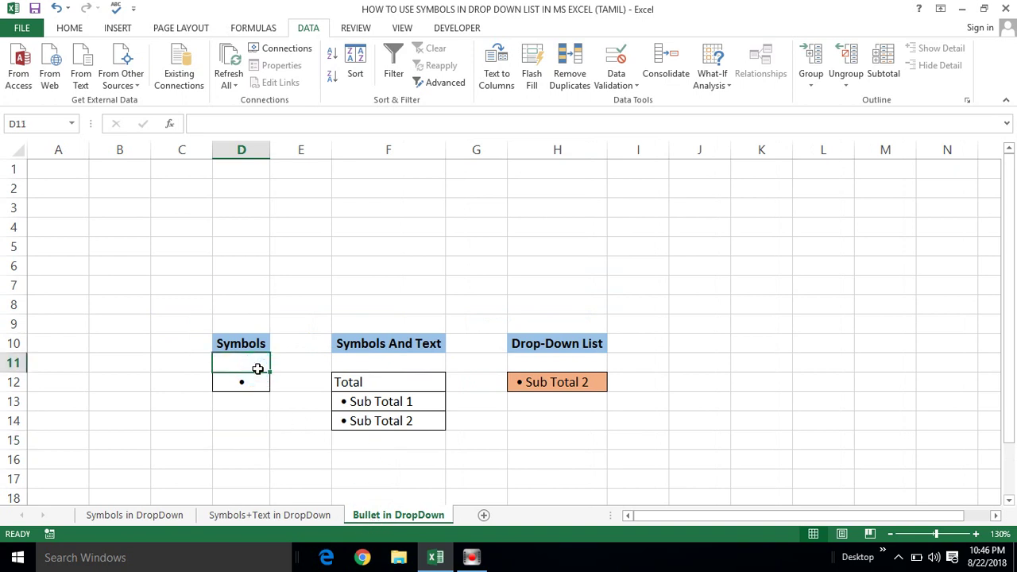
click(341, 382)
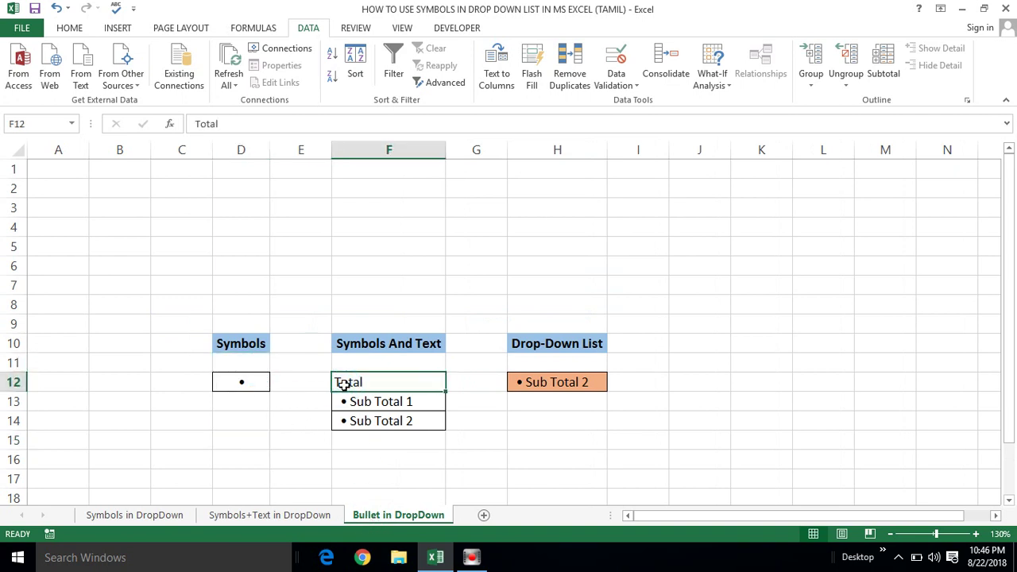
click(272, 389)
click(224, 381)
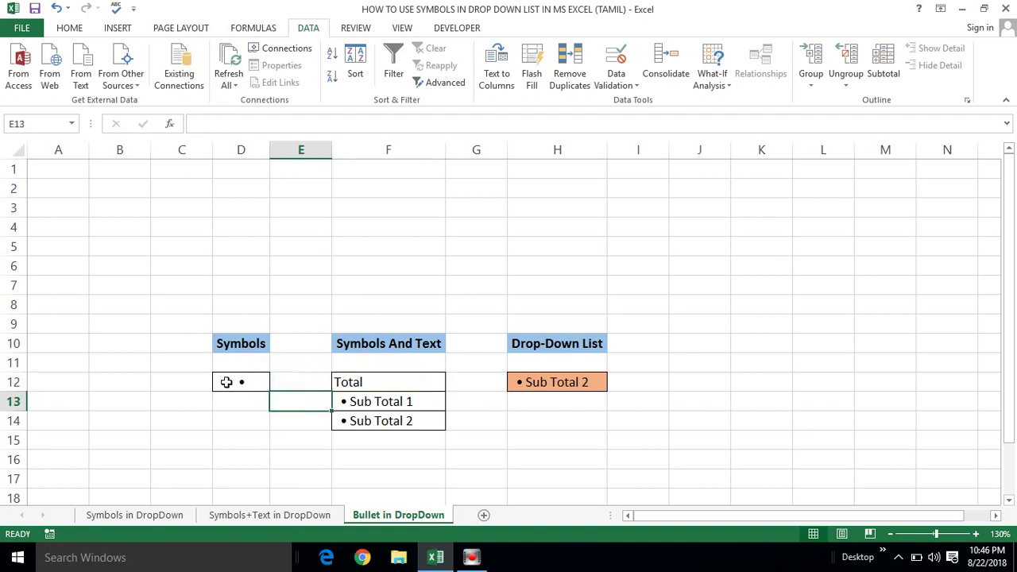
click(369, 384)
key(shift+Down)
key(shift+Down)
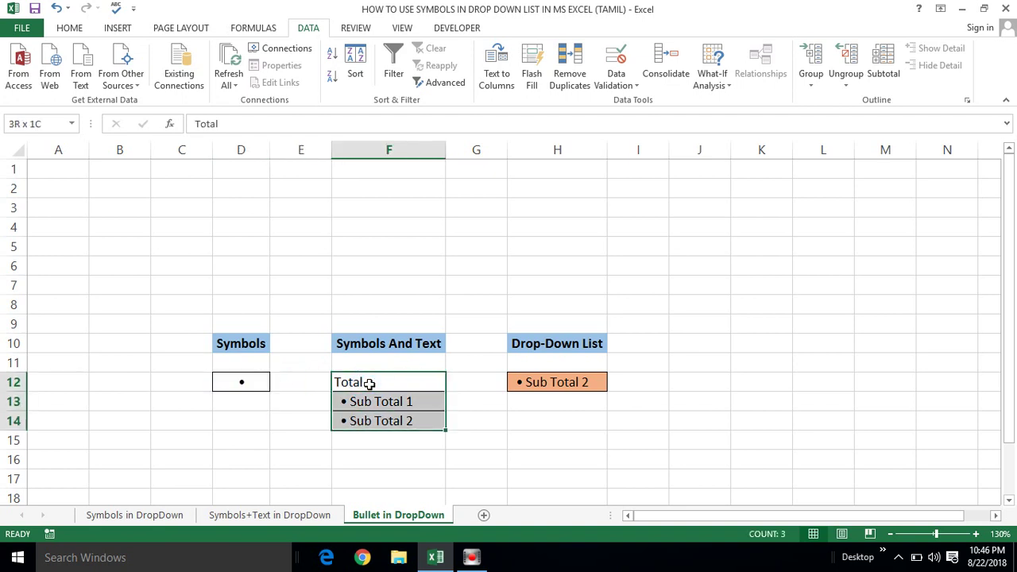
click(359, 401)
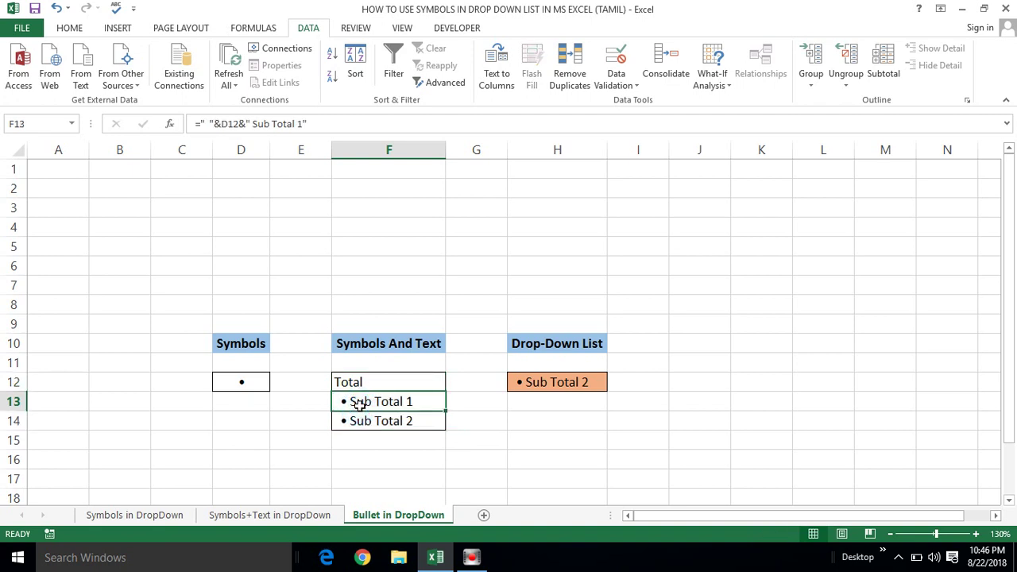
key(Up)
key(Down)
Copy F13's Sub Total formula text into C15 as a note.
double_click(359, 402)
key(shift+Home)
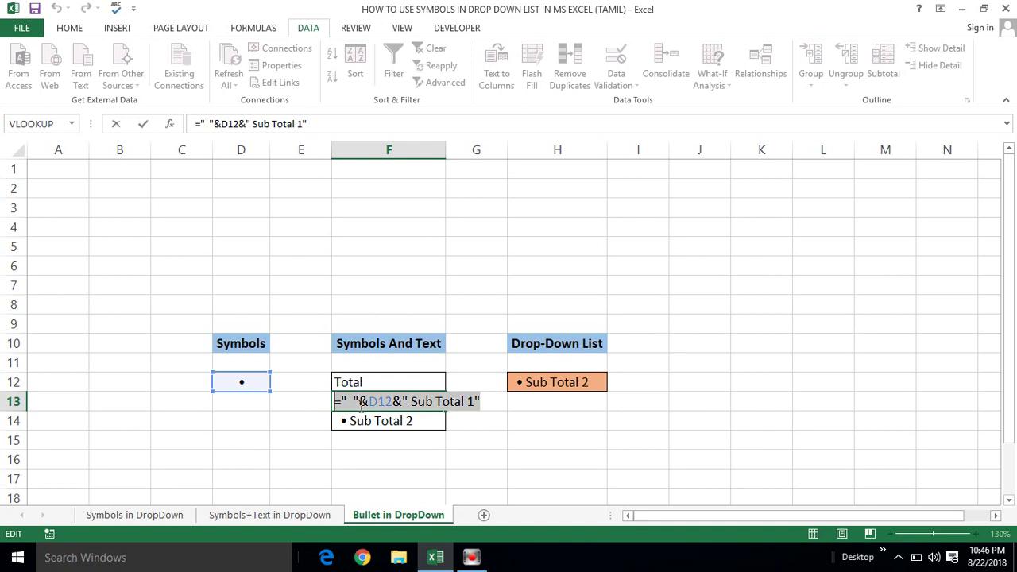
key(Escape)
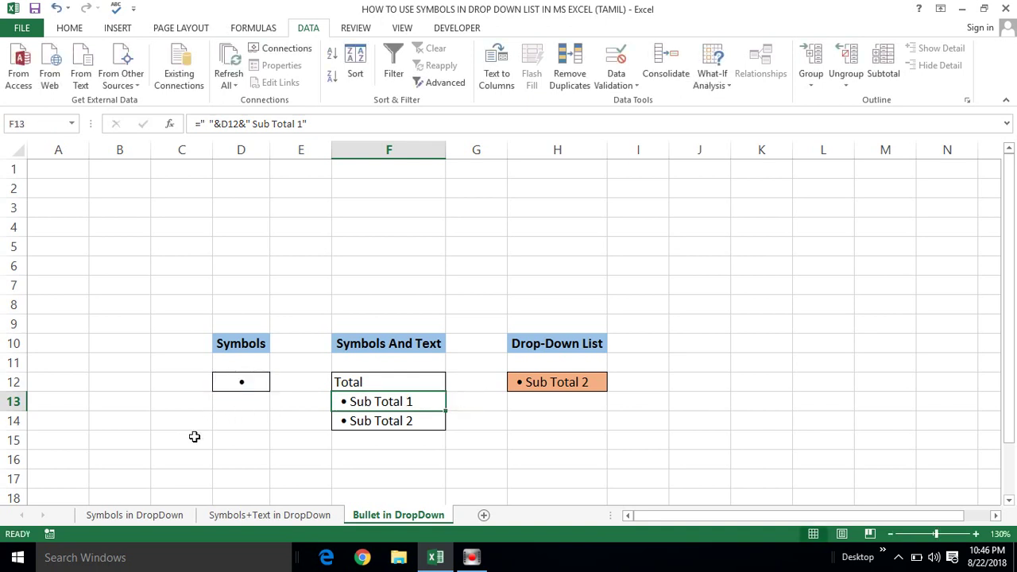
click(184, 449)
double_click(184, 449)
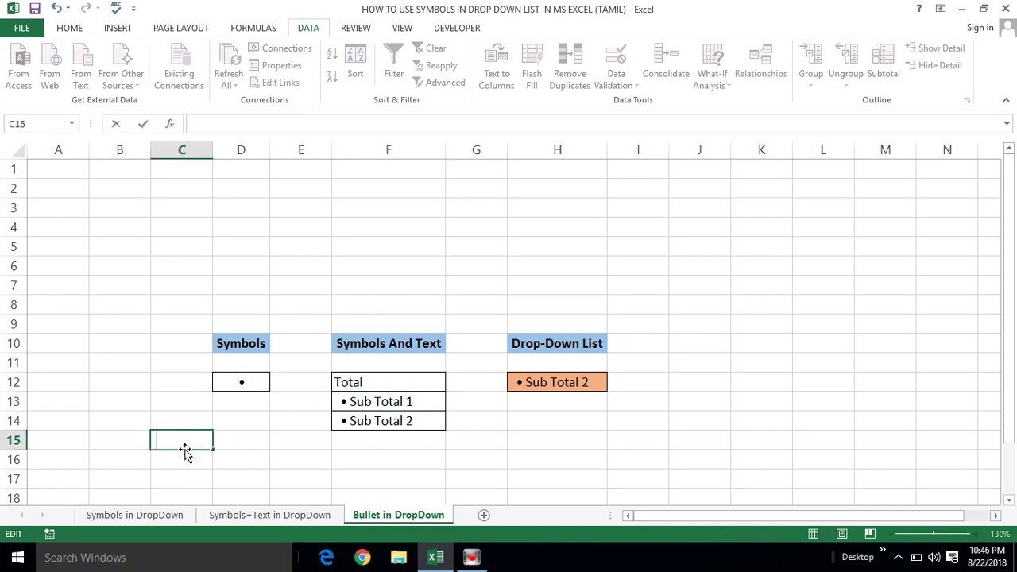
key(ctrl+v)
click(191, 468)
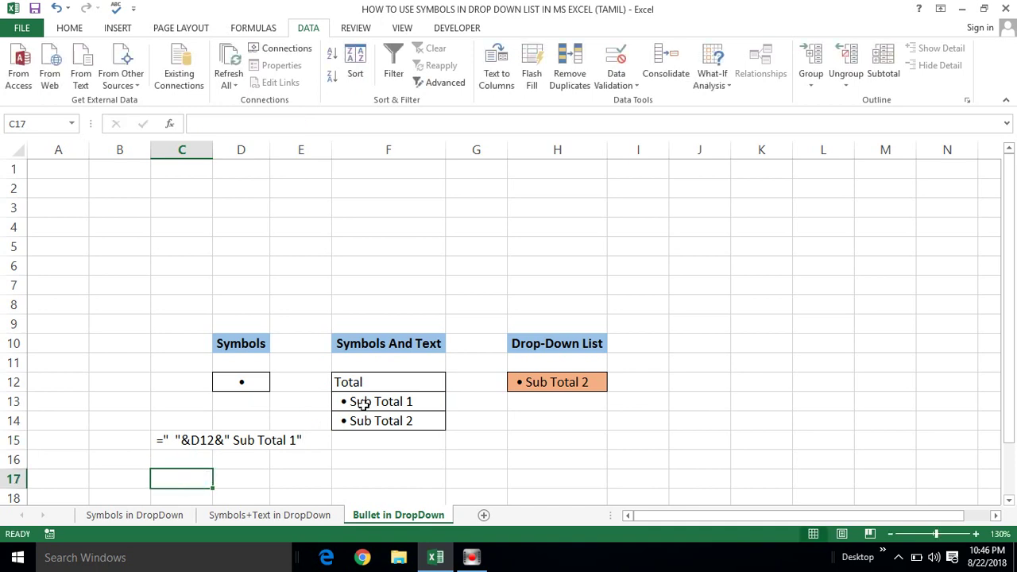
Clear the Total and Sub Total items from F12:F14.
click(382, 381)
key(shift+Down)
key(shift+Down)
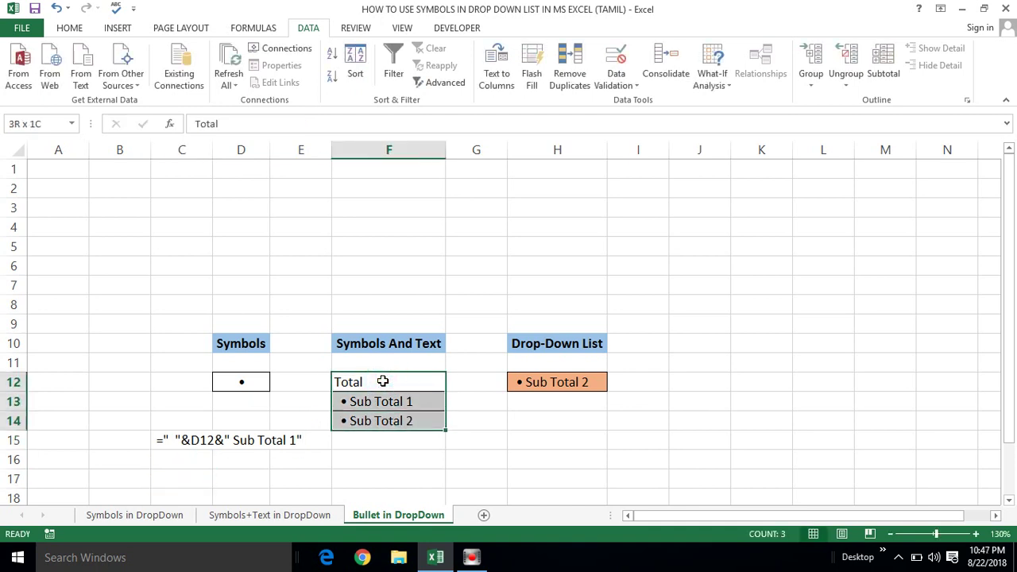
key(Delete)
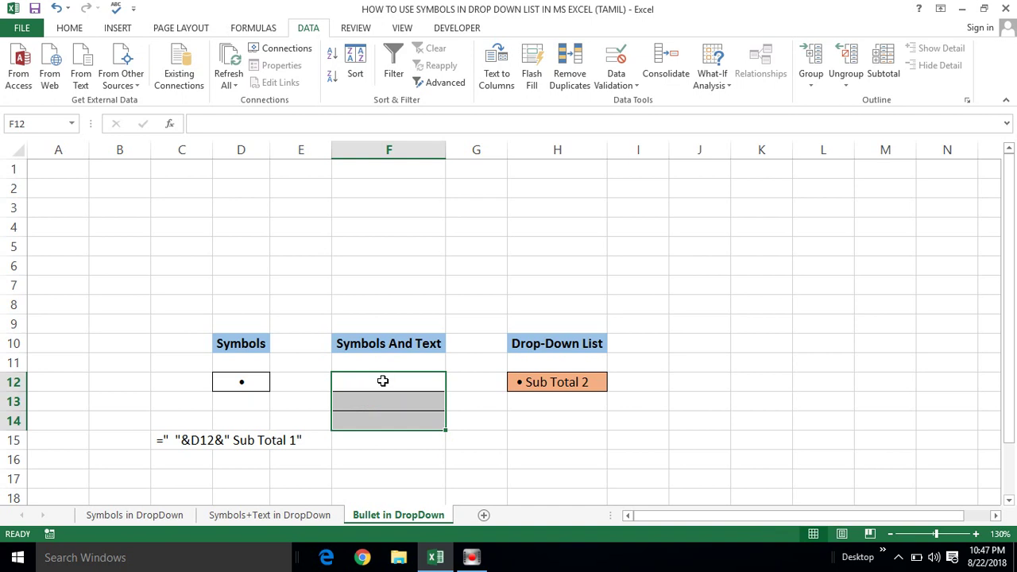
Clear All data validation from orange cell H12 and delete its • Sub Total 2 value.
click(352, 396)
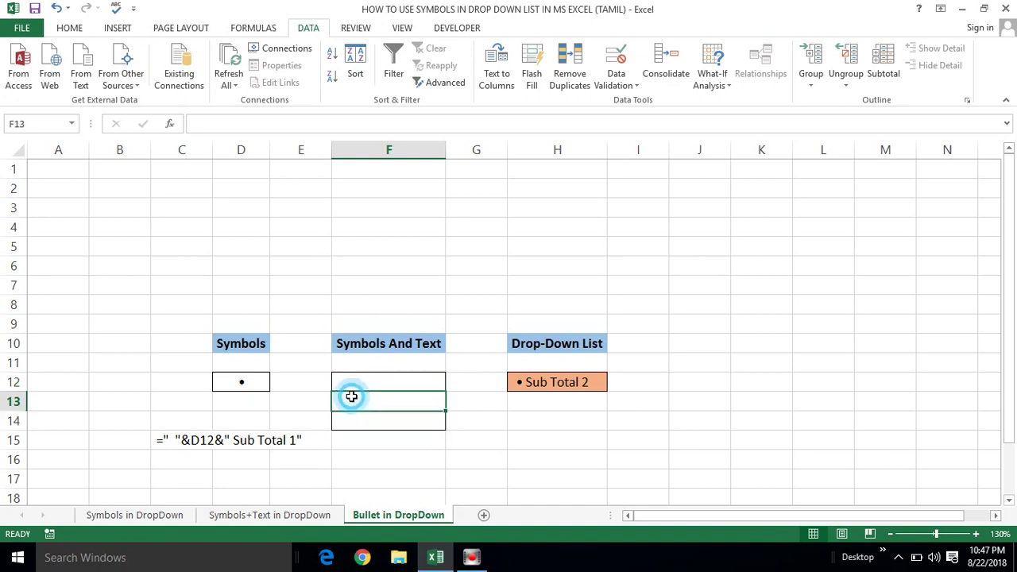
click(536, 381)
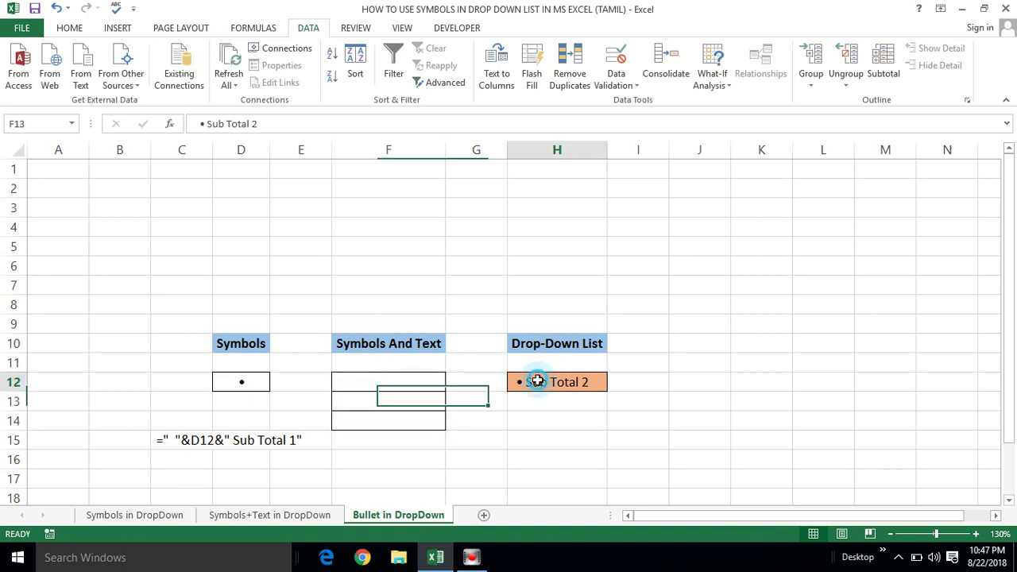
click(623, 87)
click(626, 100)
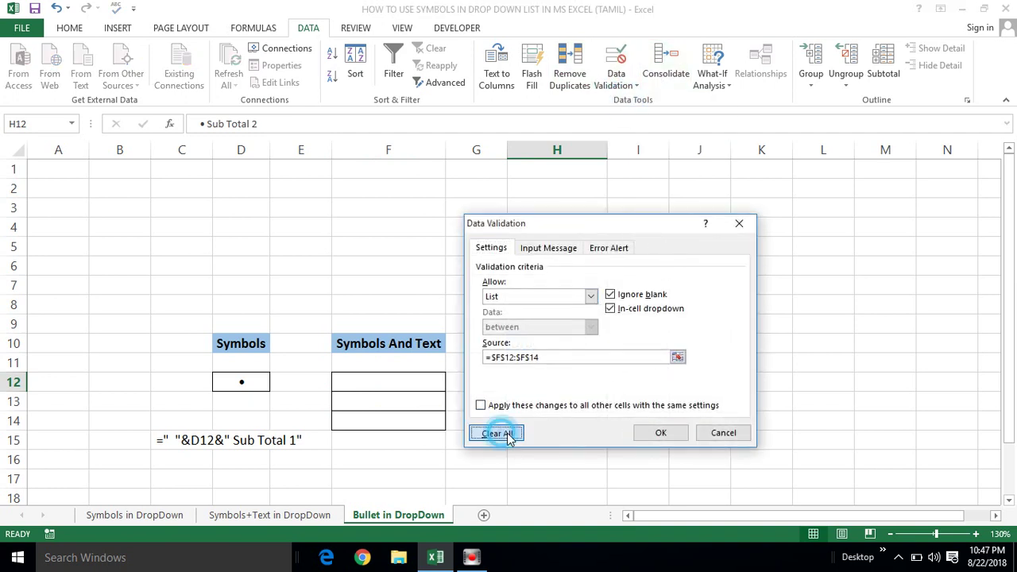
drag(506, 434, 674, 444)
click(669, 434)
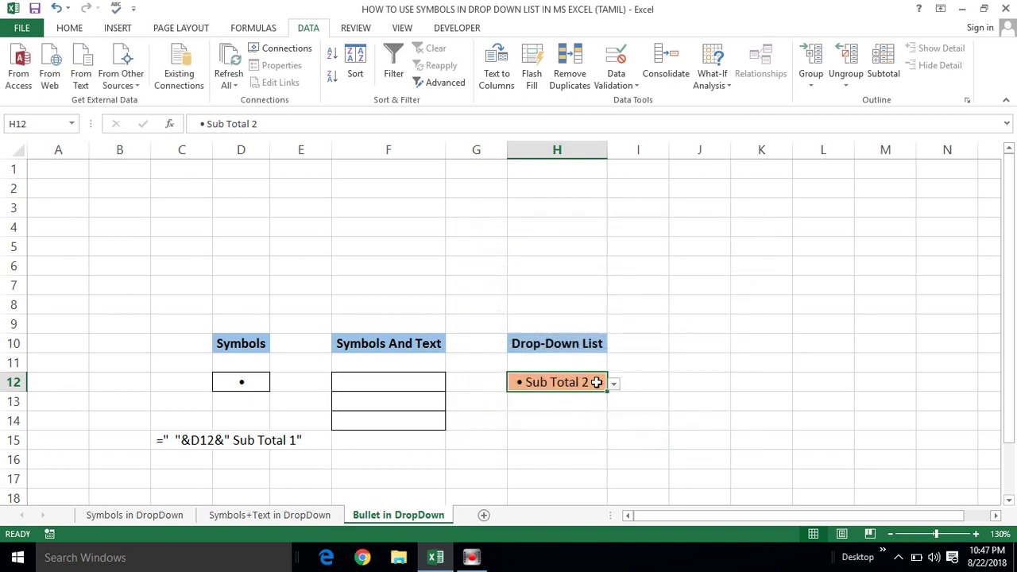
click(616, 79)
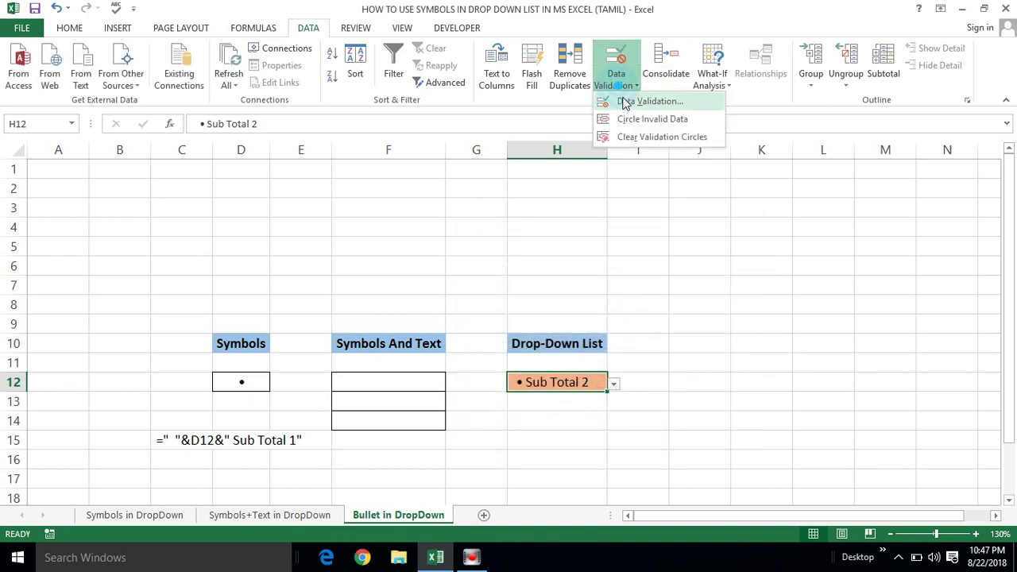
click(625, 101)
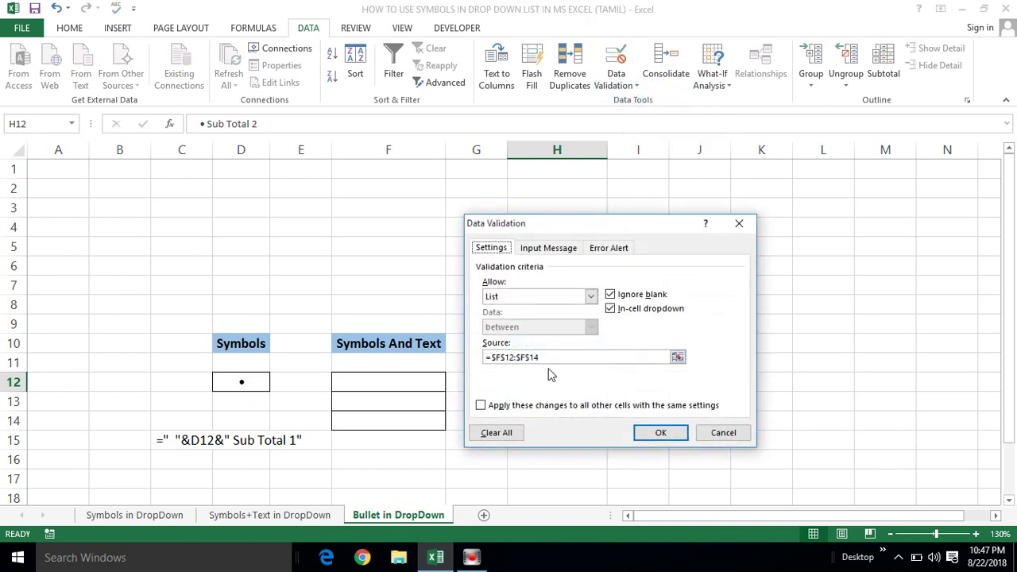
click(497, 433)
click(656, 433)
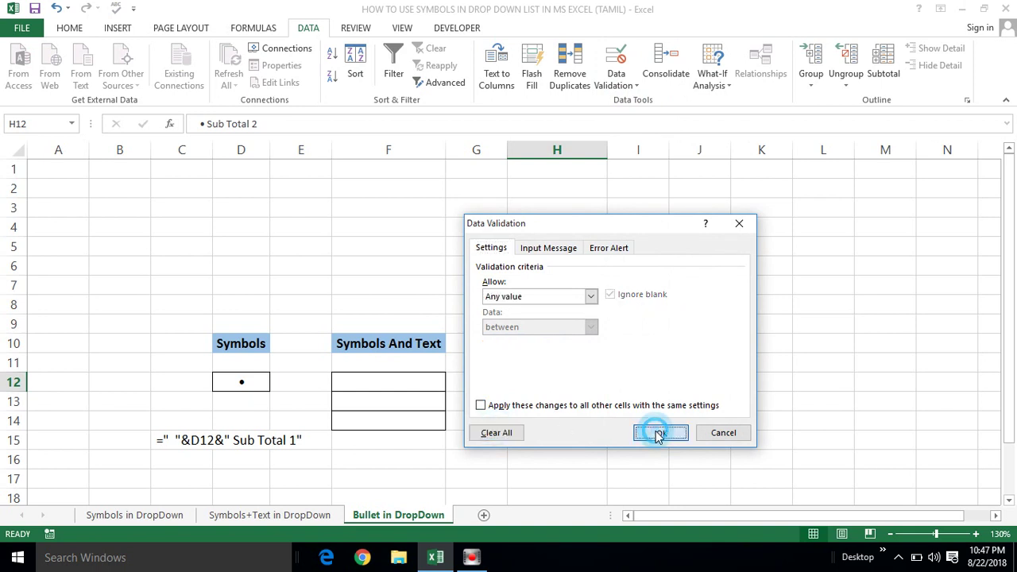
key(Delete)
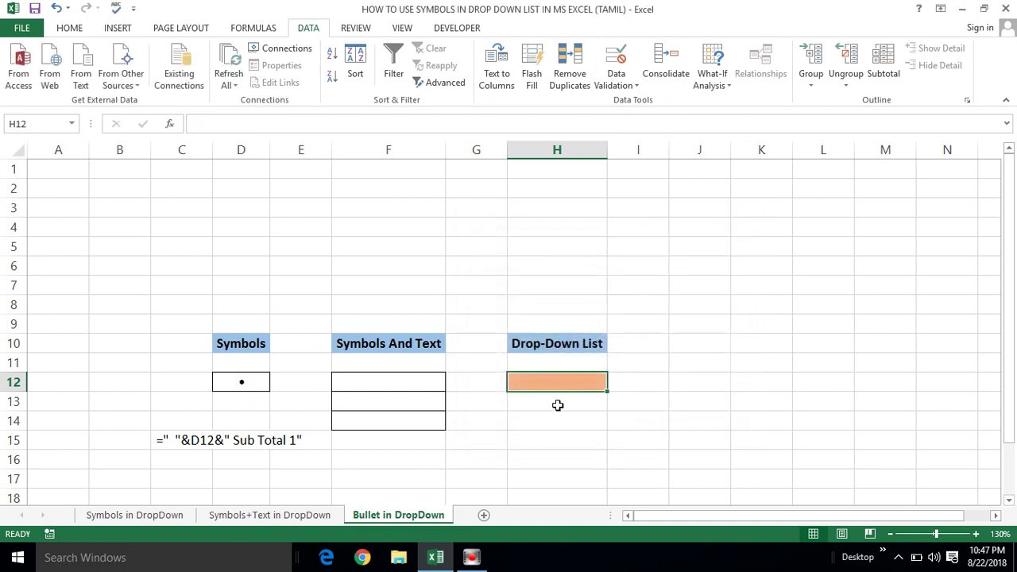
click(557, 404)
click(556, 382)
click(649, 380)
click(551, 379)
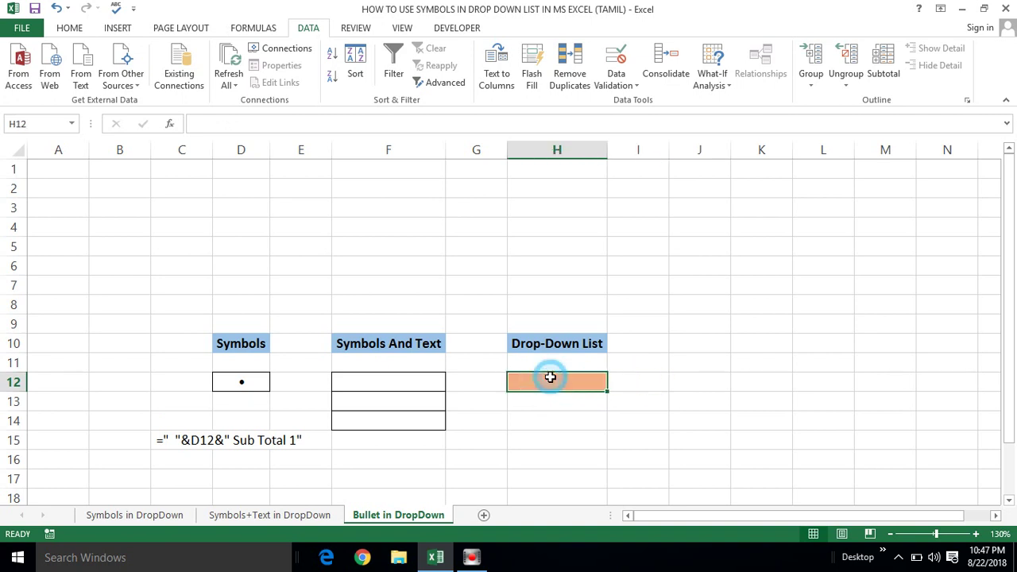
click(357, 380)
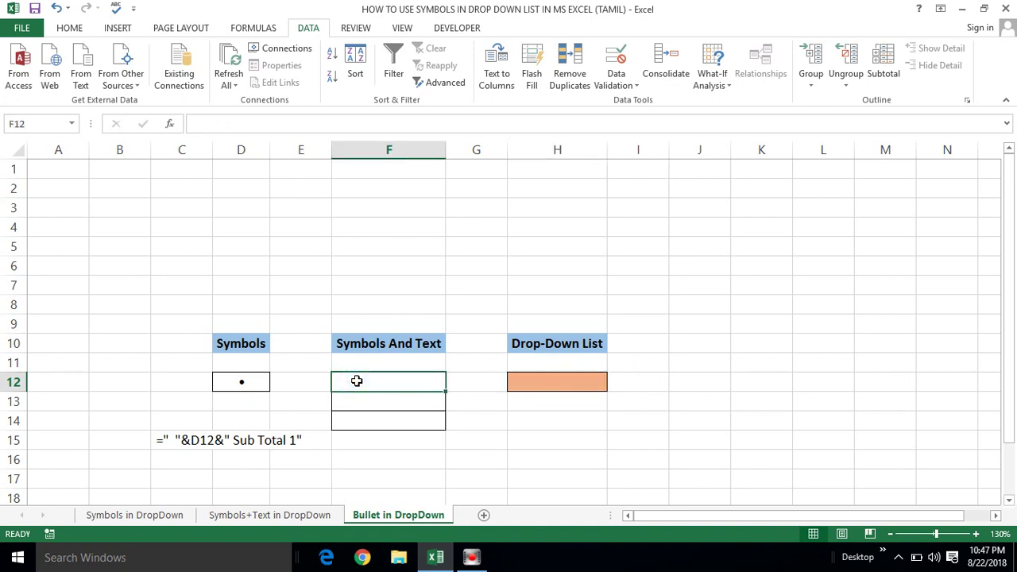
text(Tt)
key(Escape)
click(232, 383)
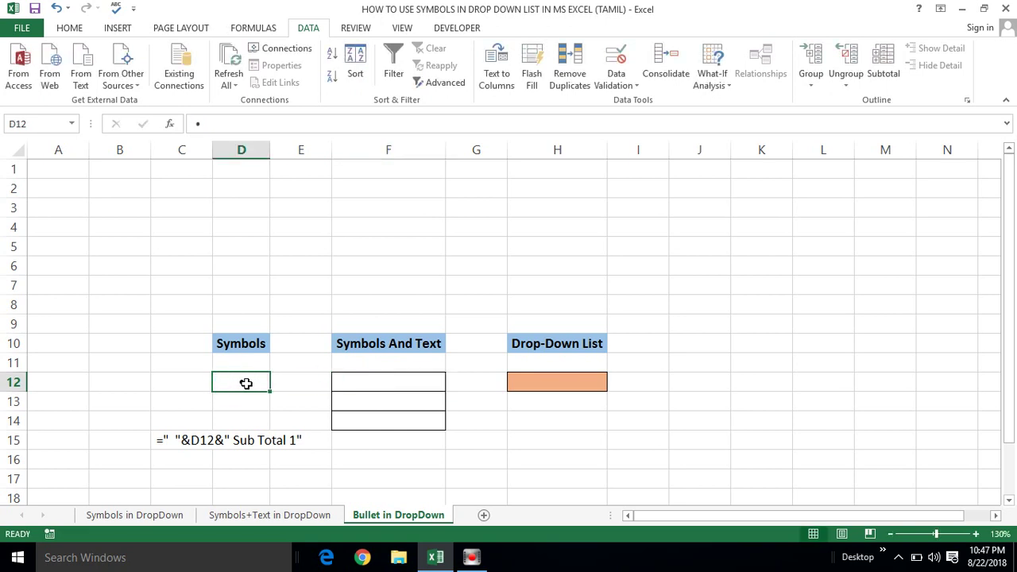
click(120, 29)
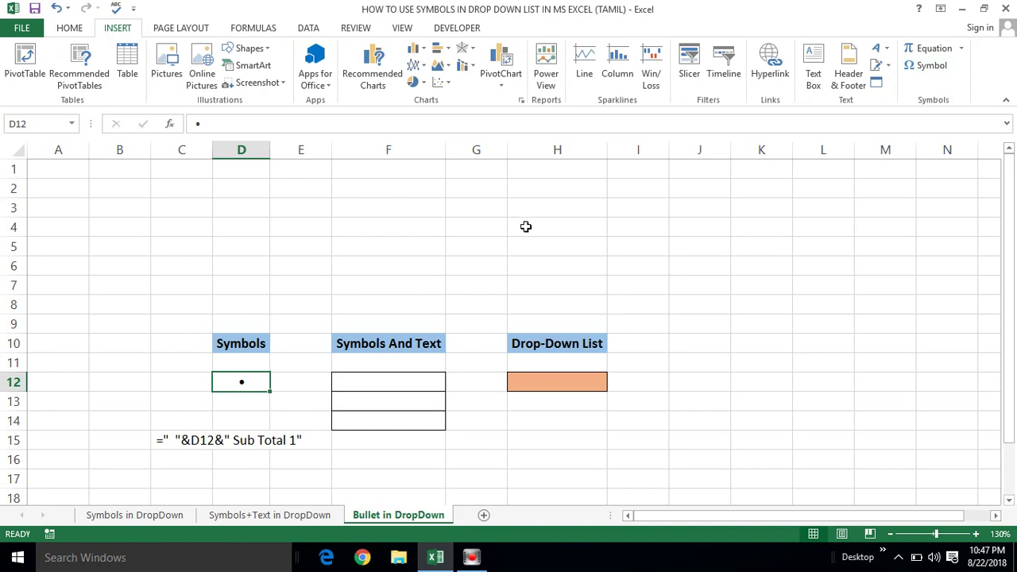
click(66, 174)
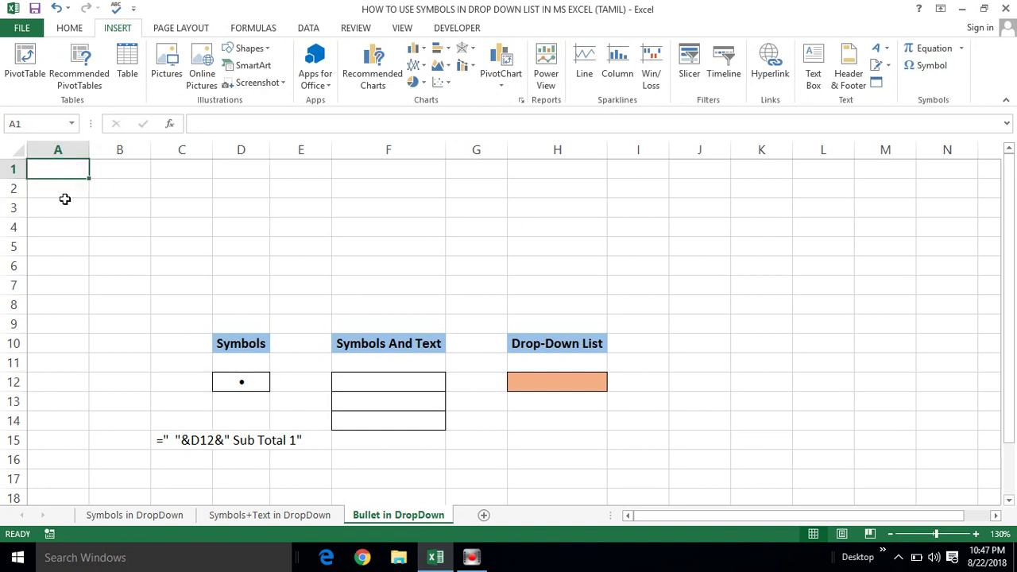
key(F2)
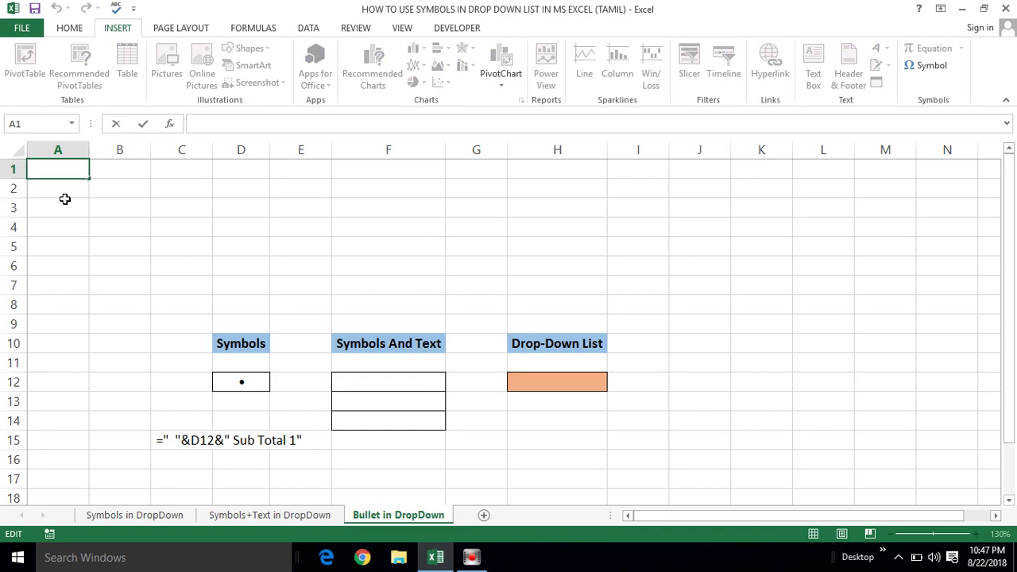
key(alt)
key(Return)
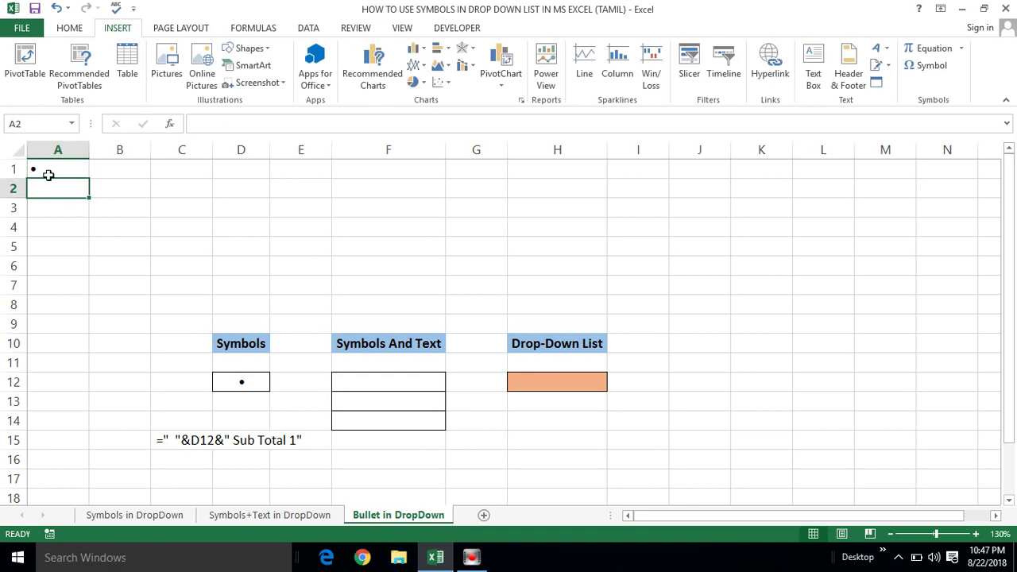
click(49, 175)
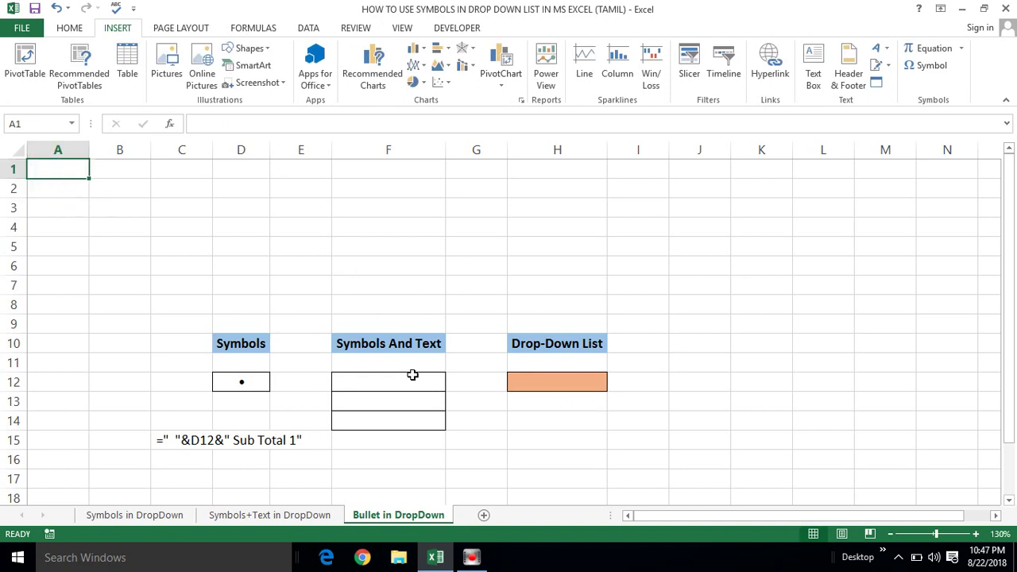
click(57, 169)
click(51, 171)
text(•)
key(Return)
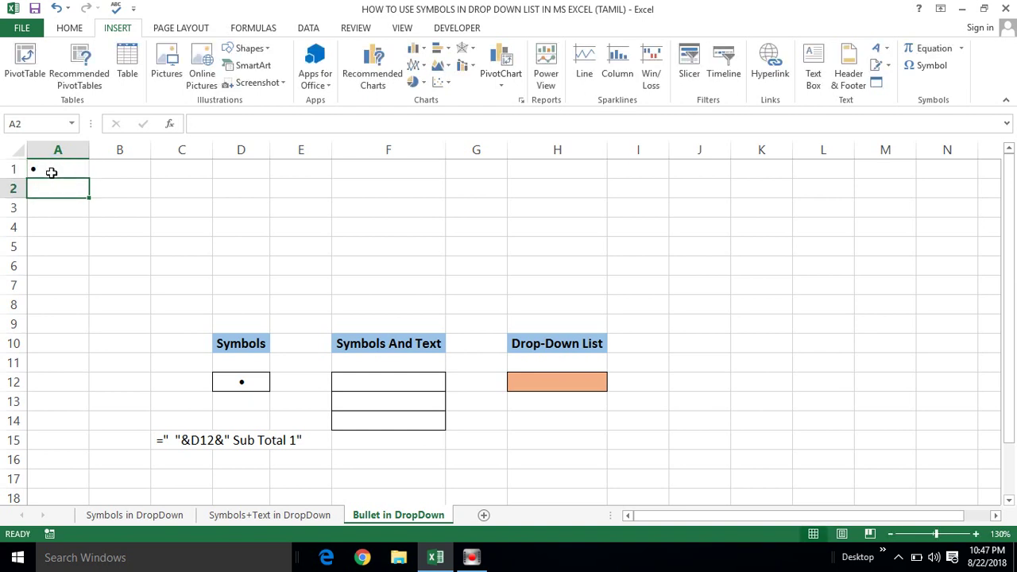
click(50, 172)
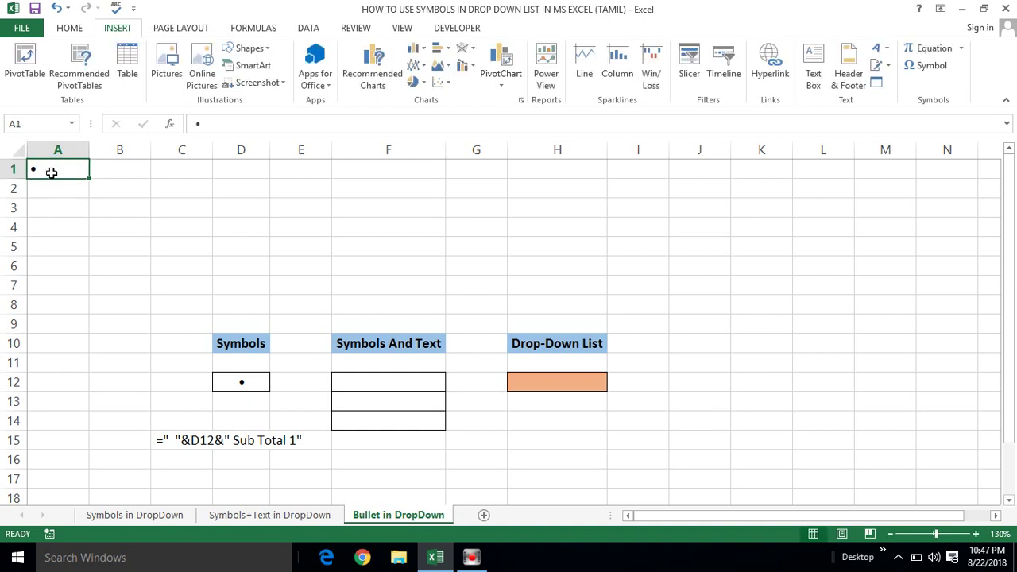
click(237, 379)
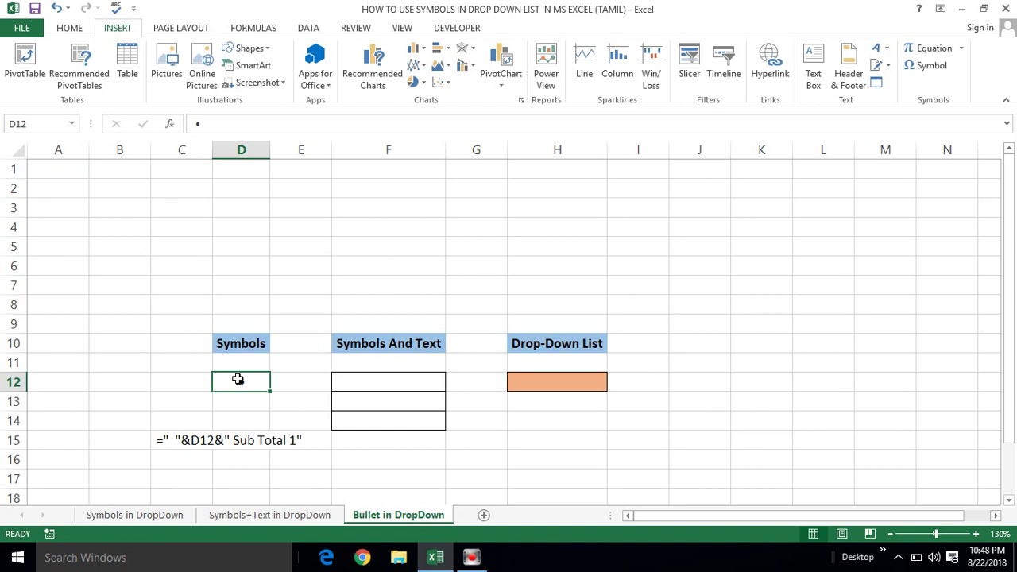
Enter Total in F12.
click(377, 375)
text(Total)
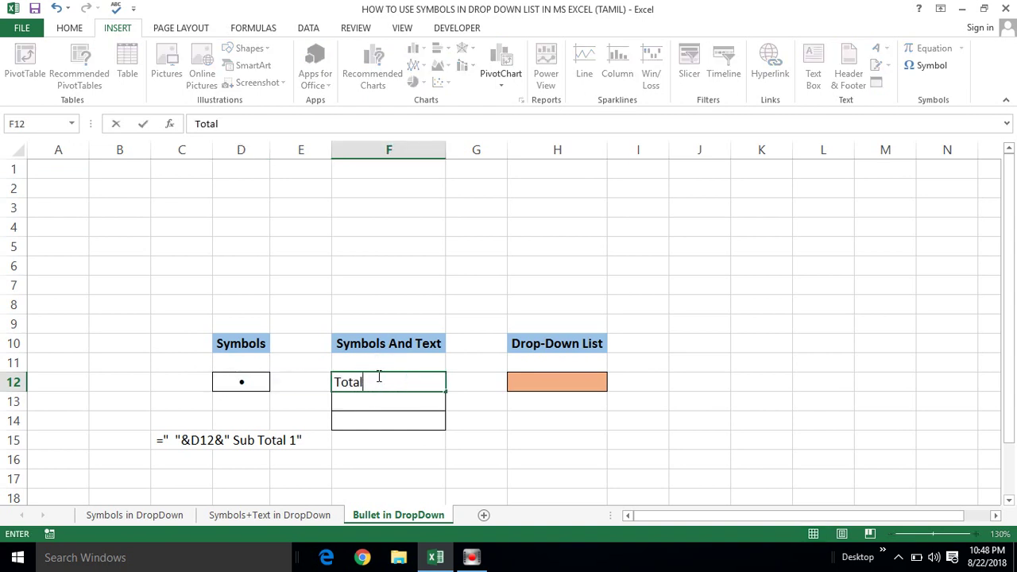
key(Return)
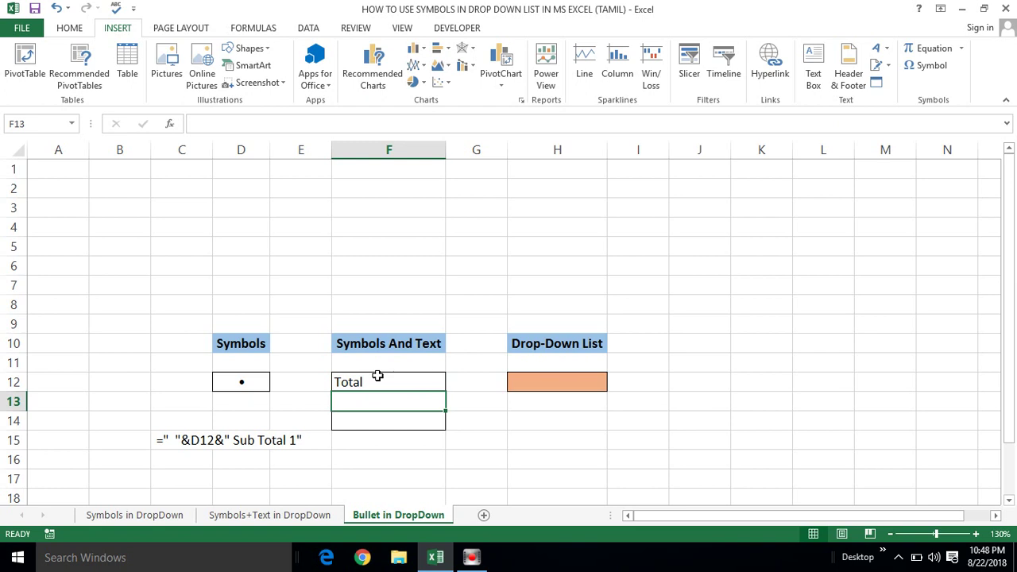
click(369, 378)
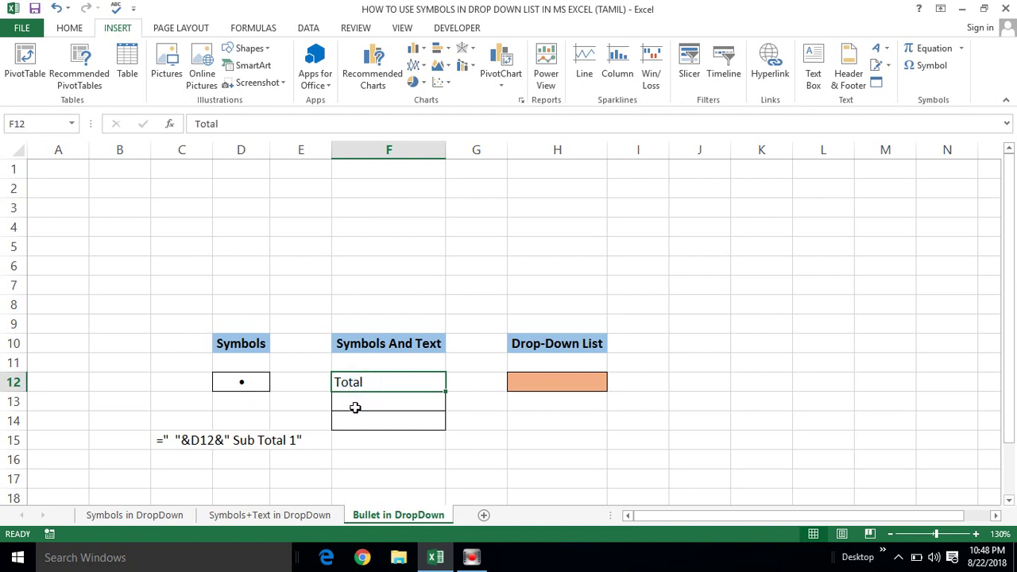
In F13 enter =" "&D12&" Sub Total-1" to show • Sub Total-1.
click(346, 405)
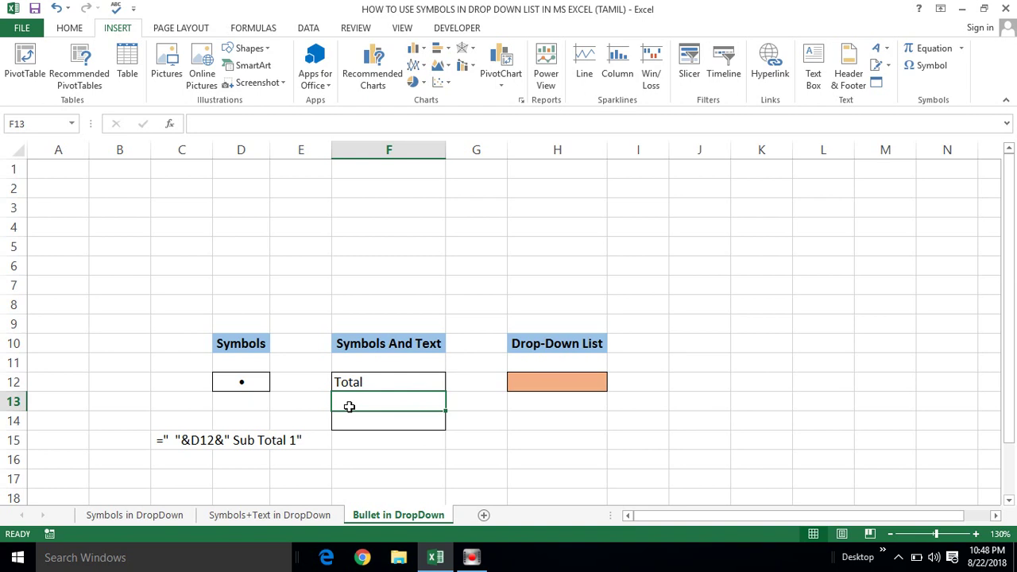
text(=)
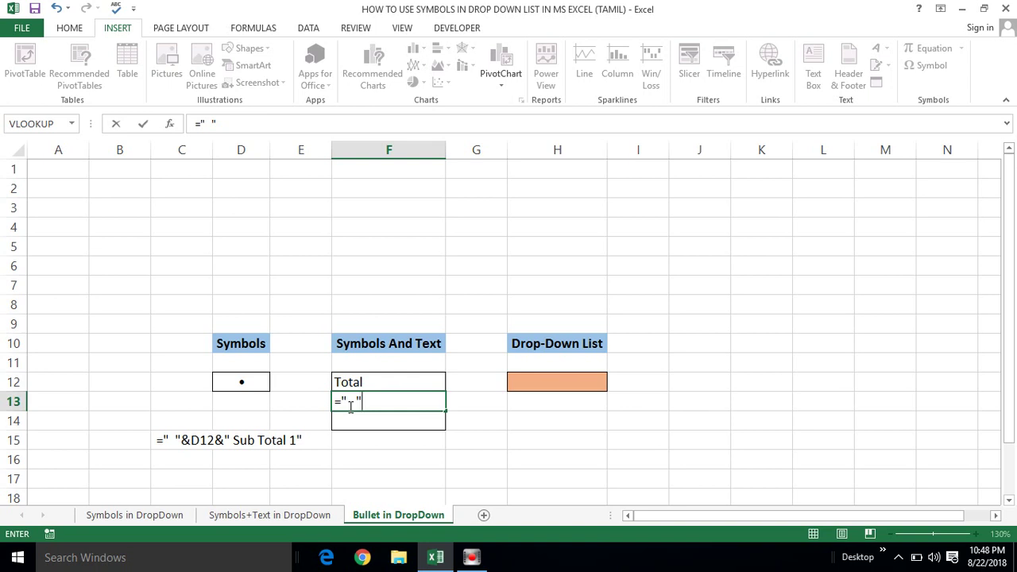
text(&)
click(234, 382)
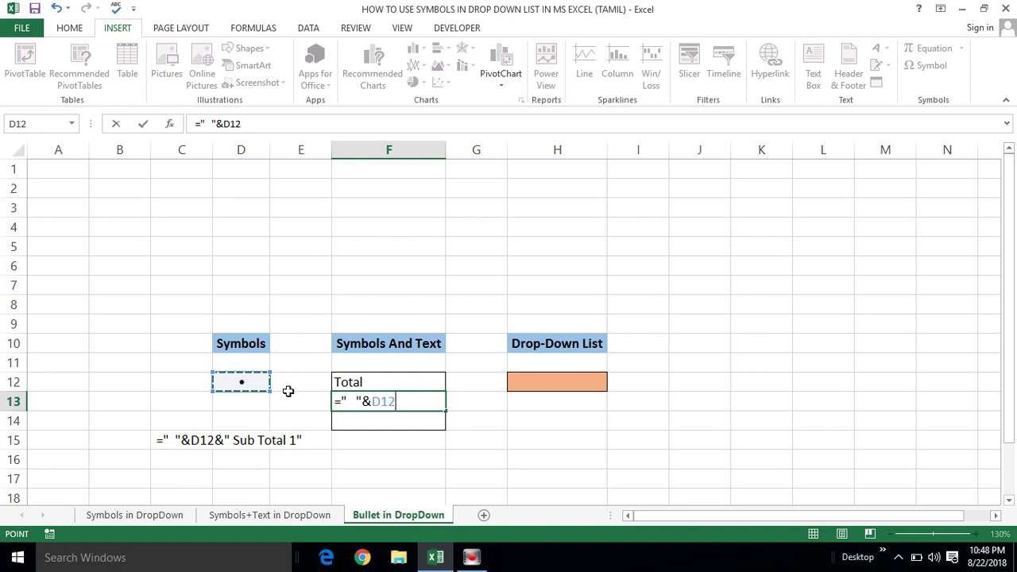
text(&" Sub)
text( T)
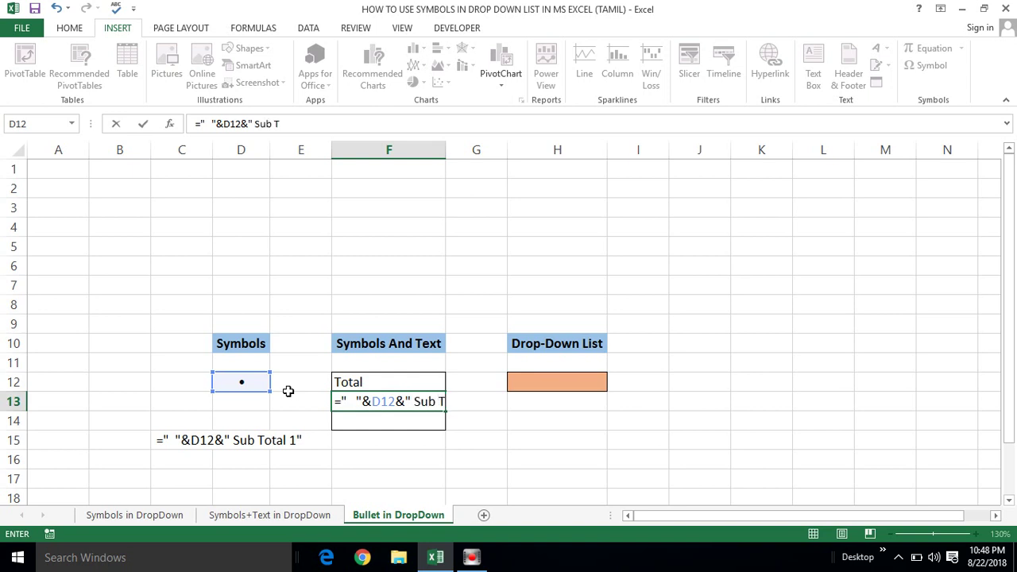
text(otal-1)
key(Return)
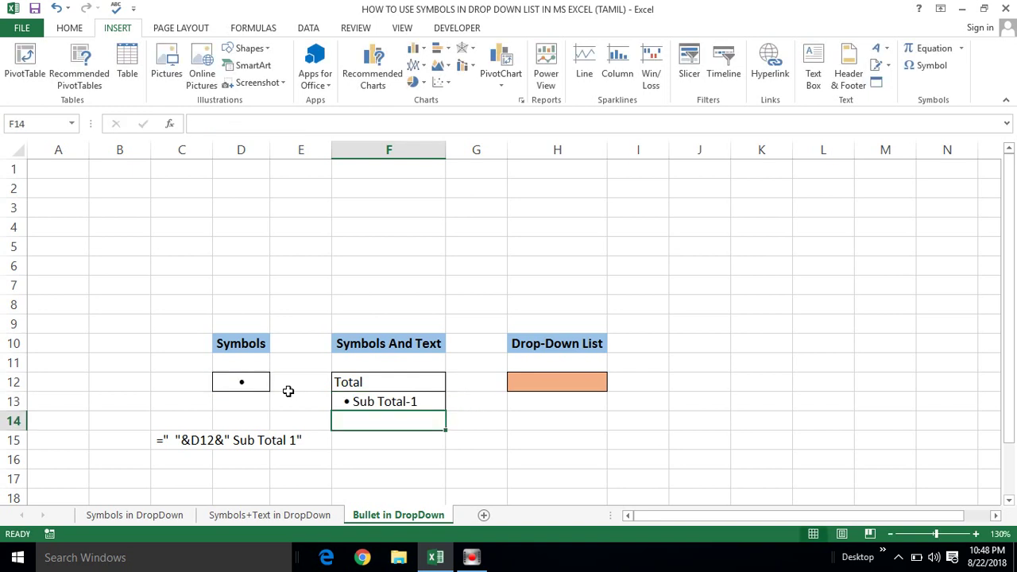
Copy F13's bullet formula into F14 and change it to • Sub Total-2.
key(Up)
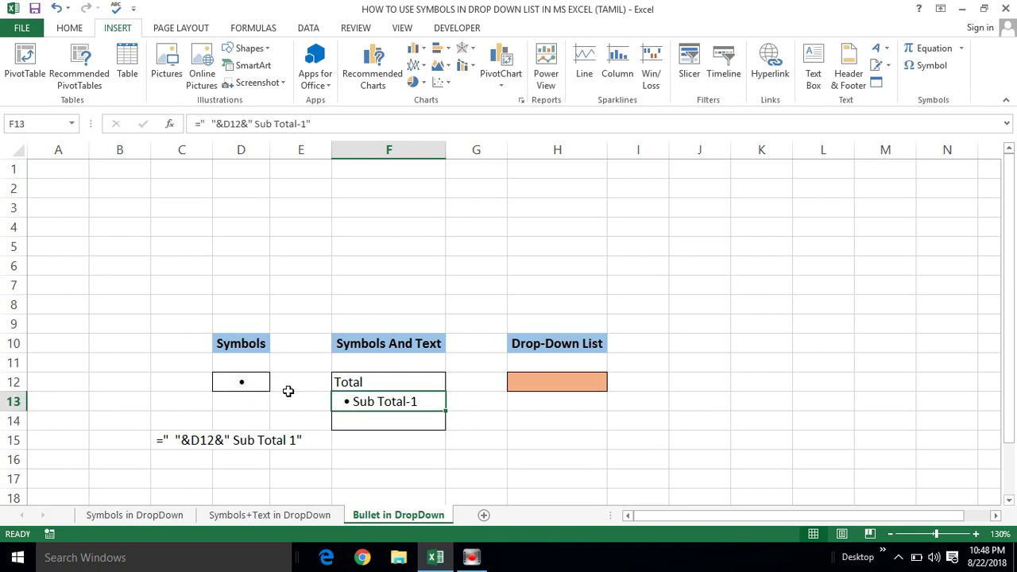
key(Down)
key(Up)
key(Down)
key(Up)
key(F2)
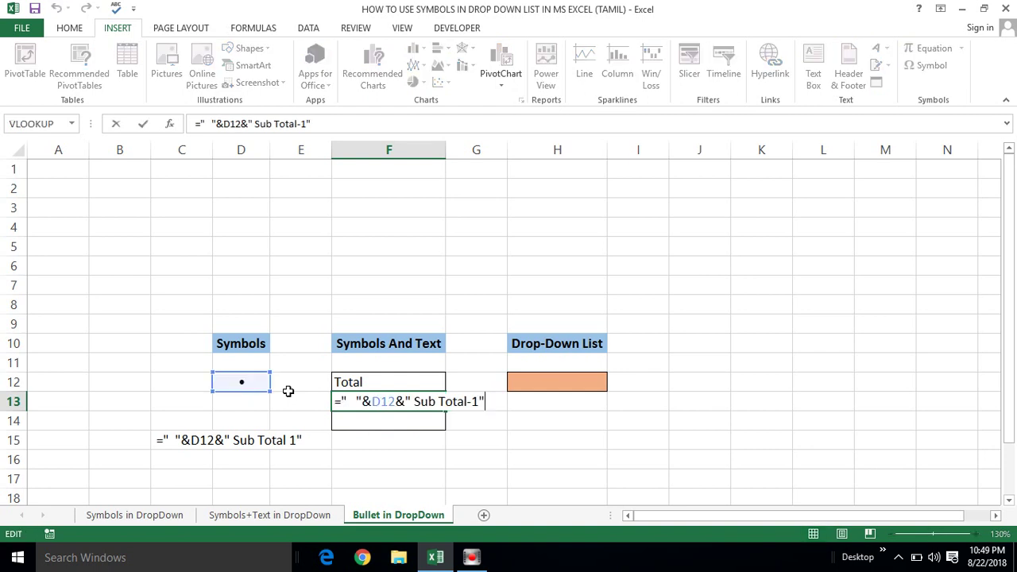
key(shift+Home)
key(Escape)
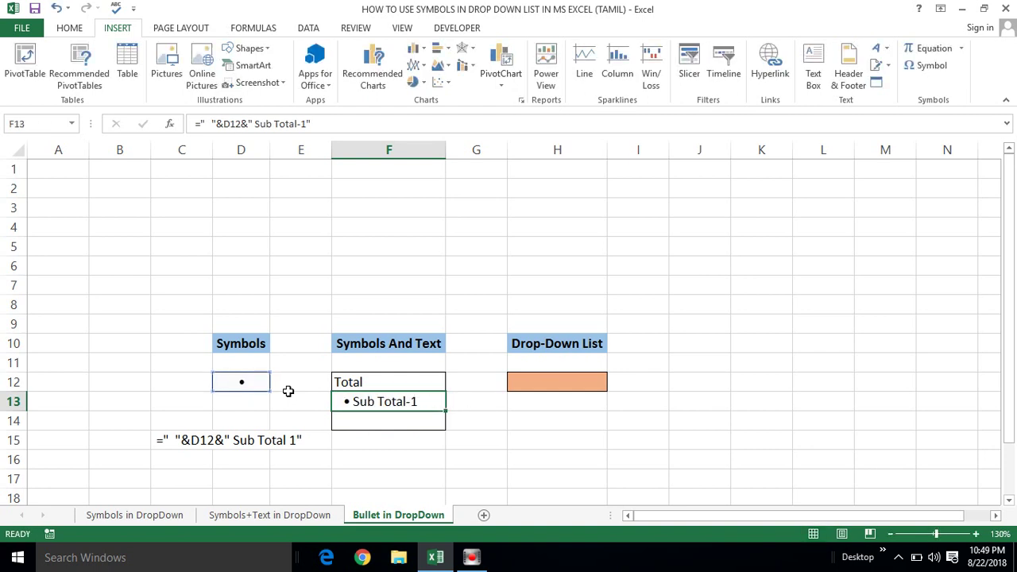
key(Down)
key(ctrl+v)
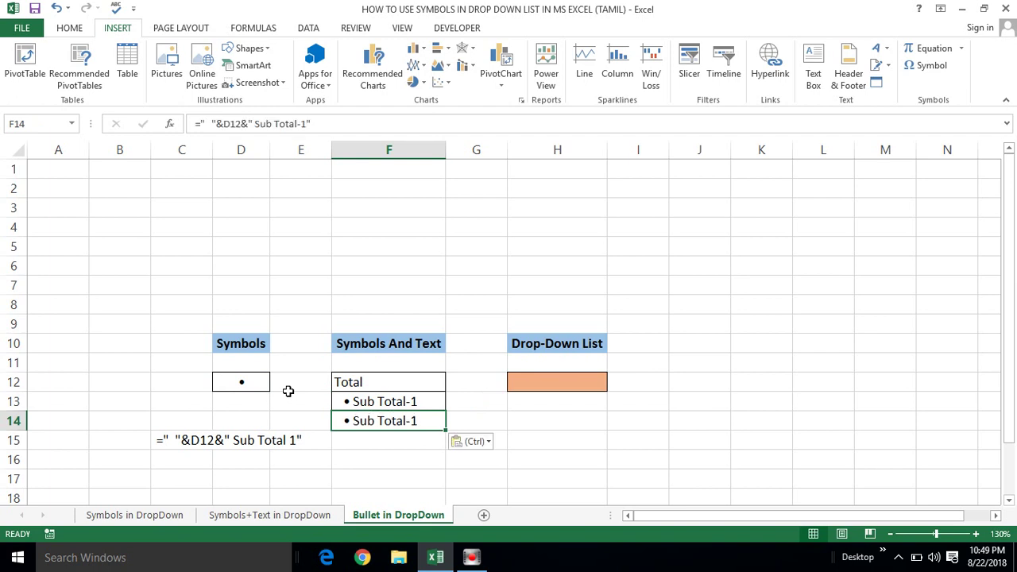
key(F2)
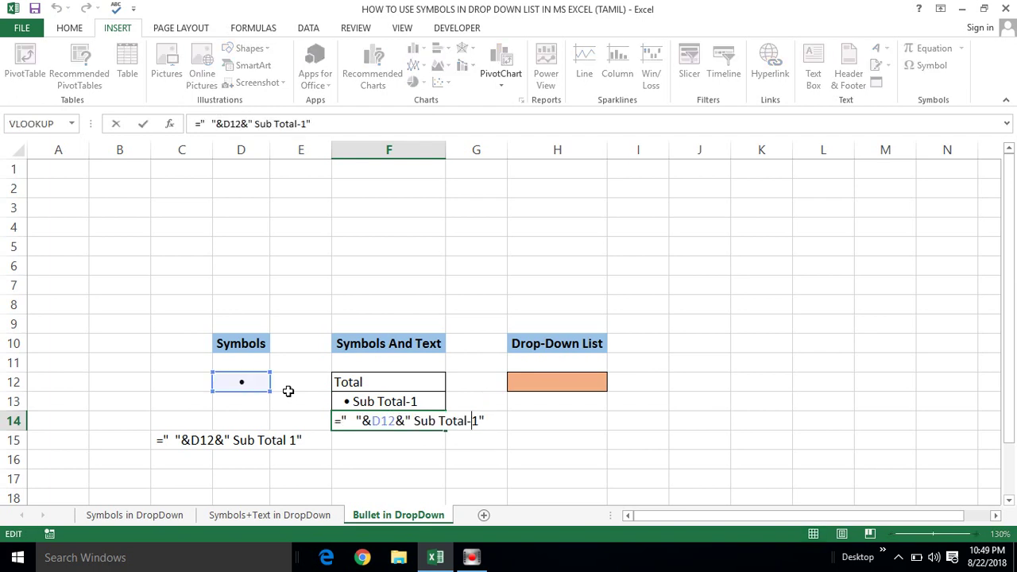
key(BackSpace)
text(2)
key(Return)
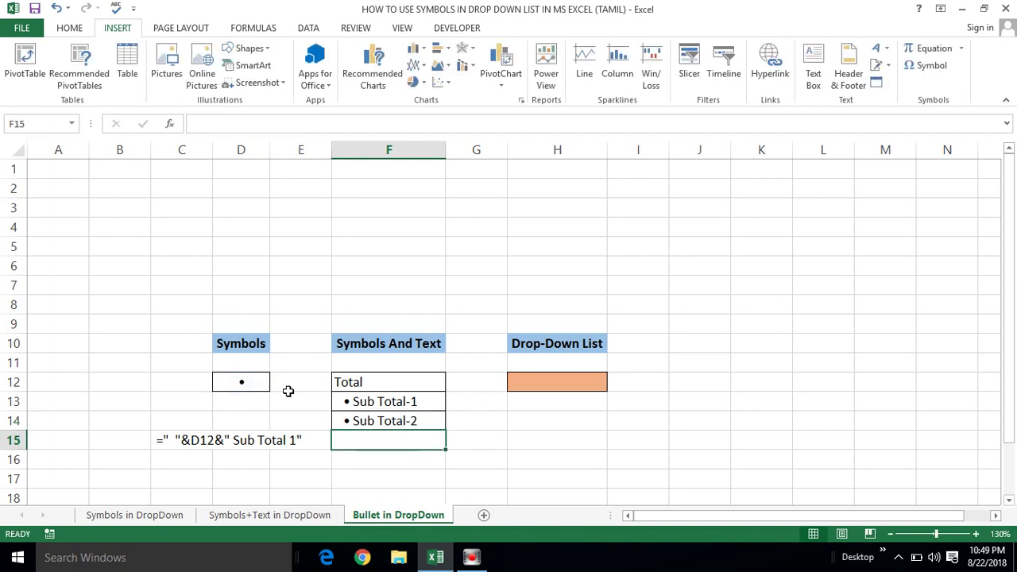
Copy F14's formula into F15 as • Sub Total-3, then select F14:F15.
click(377, 426)
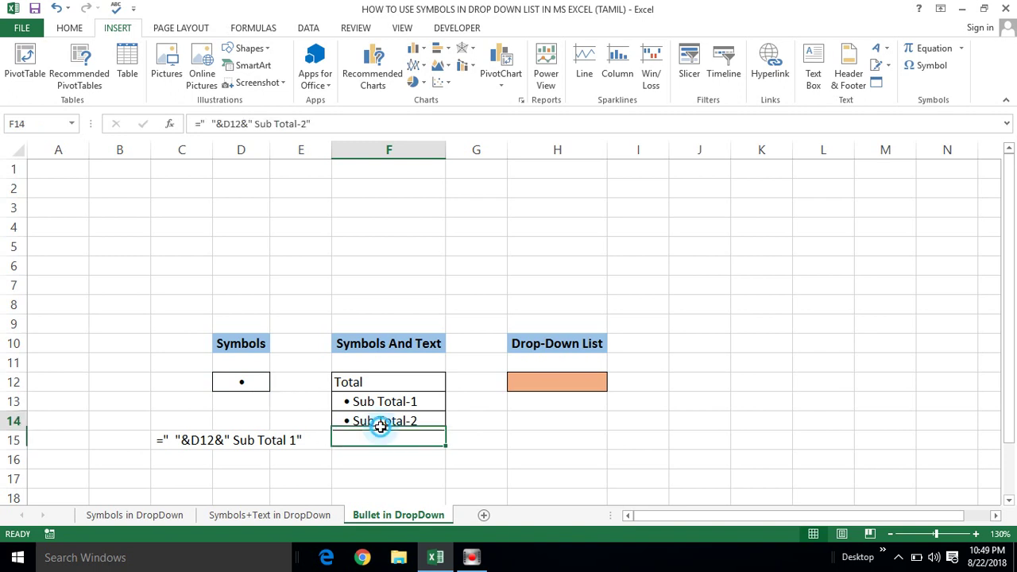
double_click(381, 426)
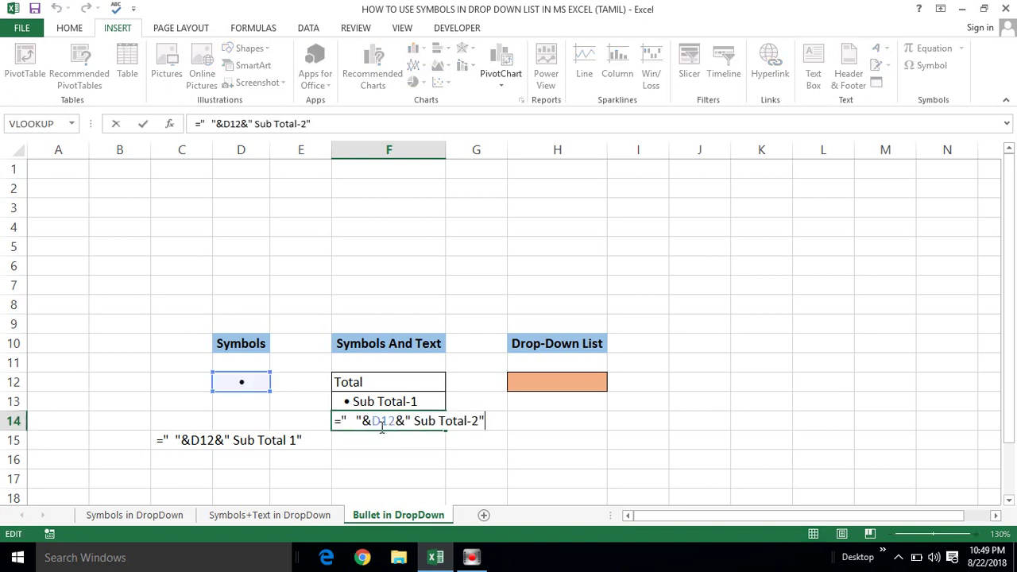
key(shift+Home)
key(ctrl+c)
key(Escape)
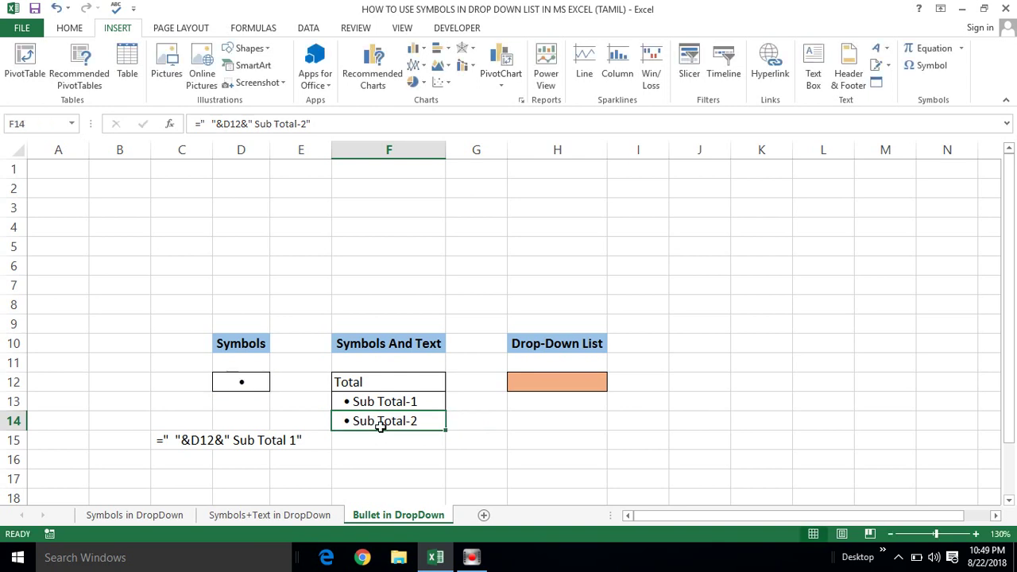
click(361, 441)
key(ctrl+v)
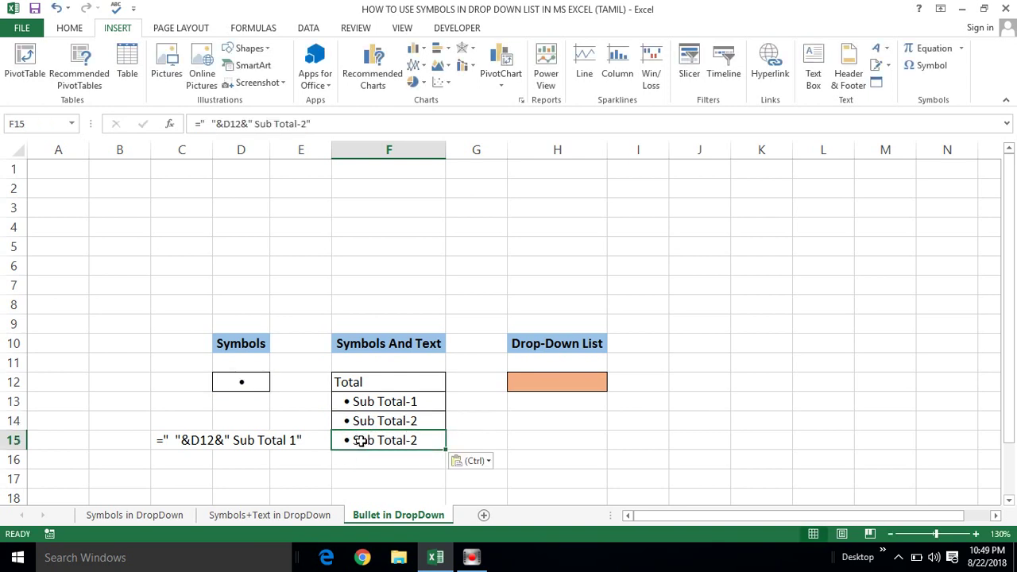
double_click(361, 441)
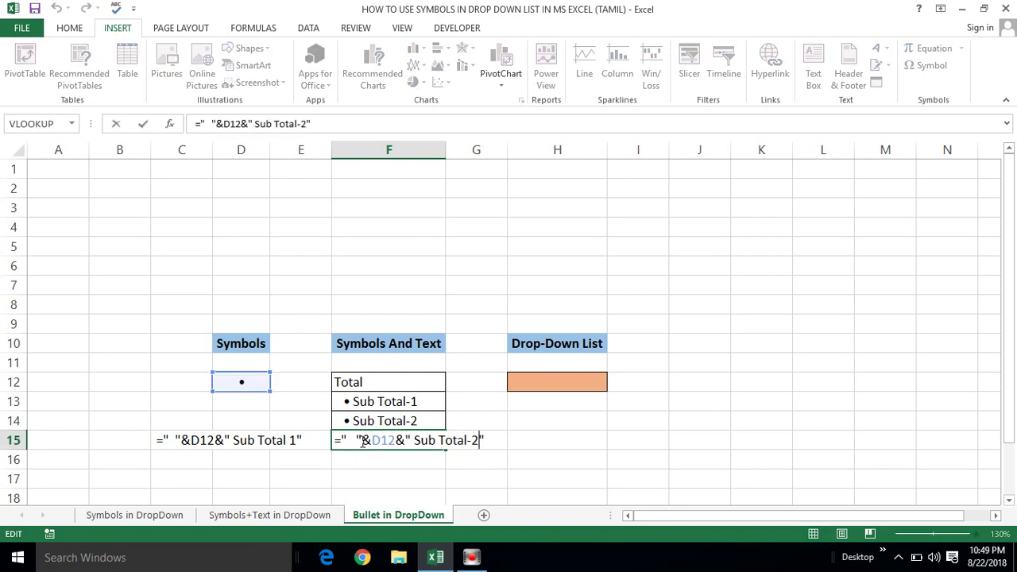
key(BackSpace)
text(3)
key(Return)
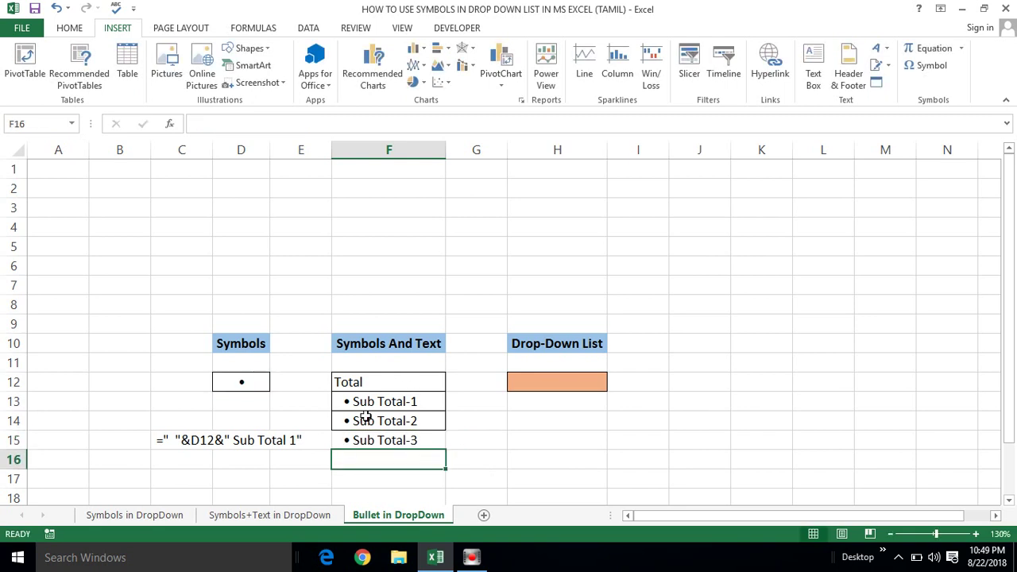
click(362, 419)
key(shift+Down)
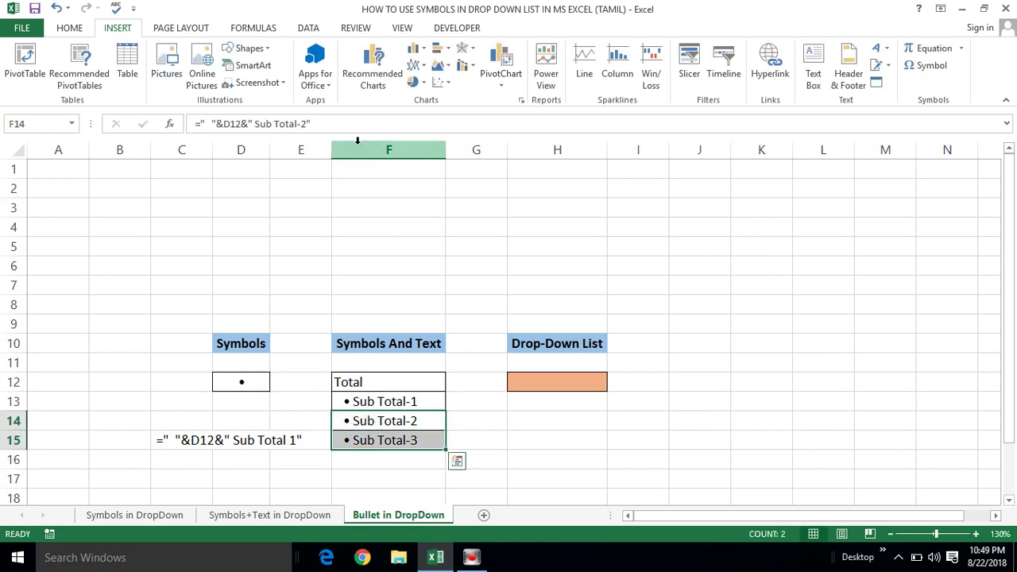
Apply All Borders to F14:F15 and reselect the bulleted list F12:F15.
click(69, 28)
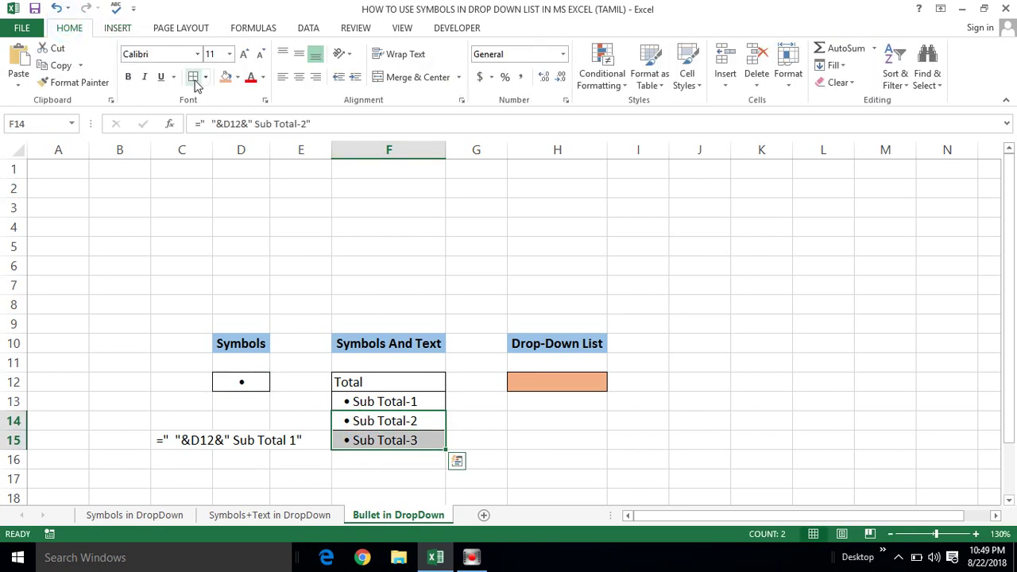
click(193, 77)
click(370, 402)
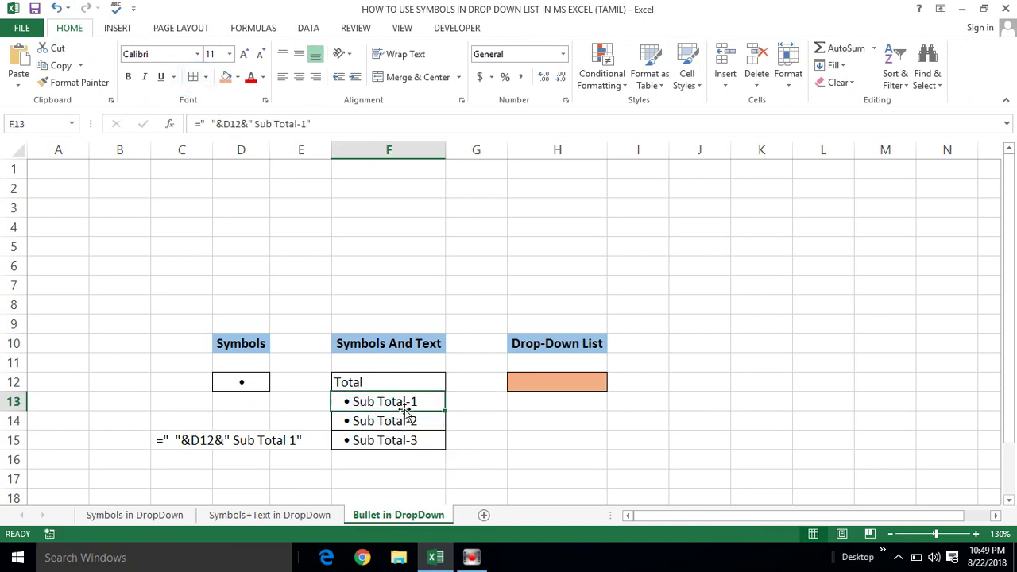
key(shift+Down)
key(shift+Down)
key(Up)
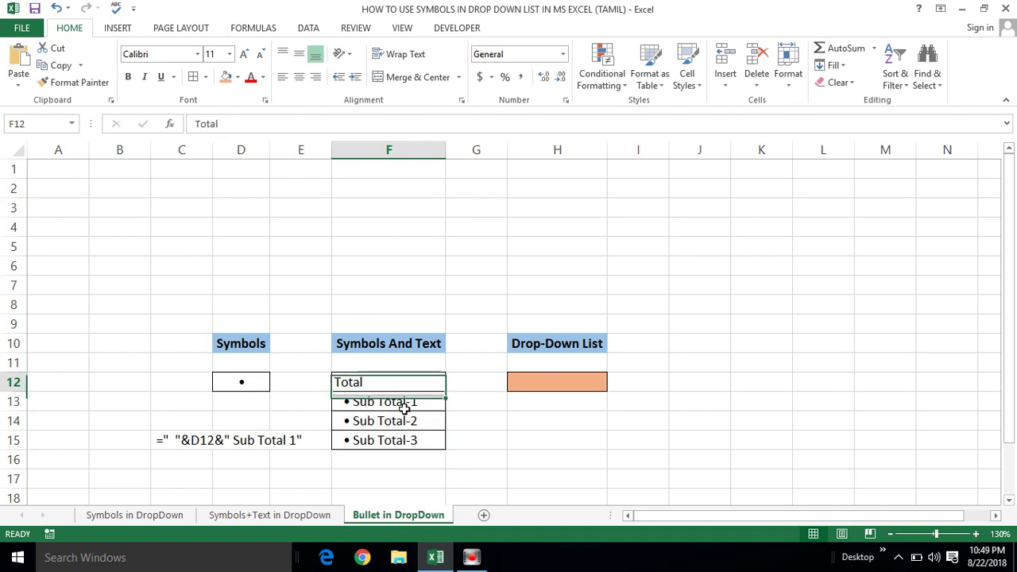
key(Down)
key(shift+Down)
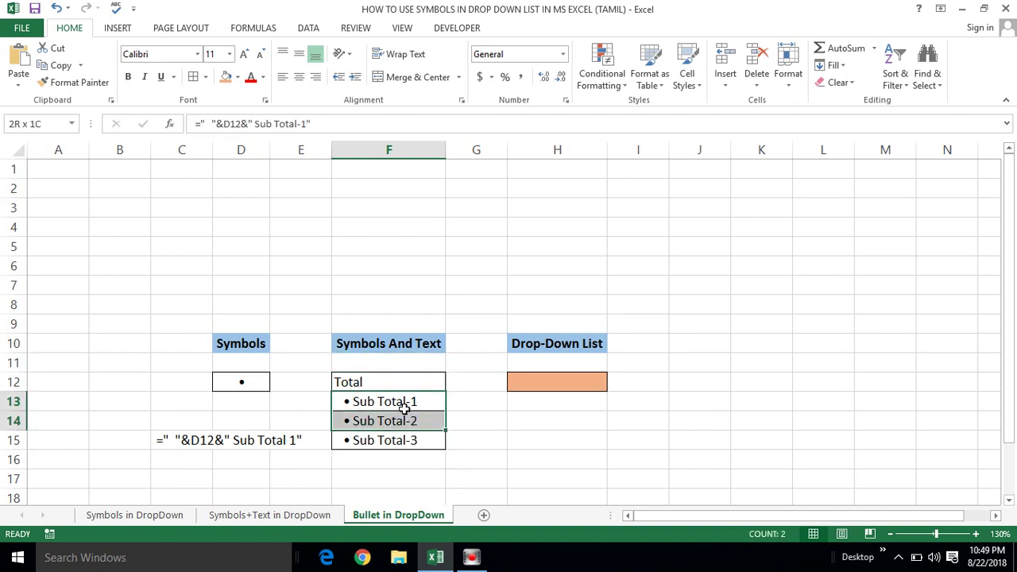
key(shift+Down)
click(414, 382)
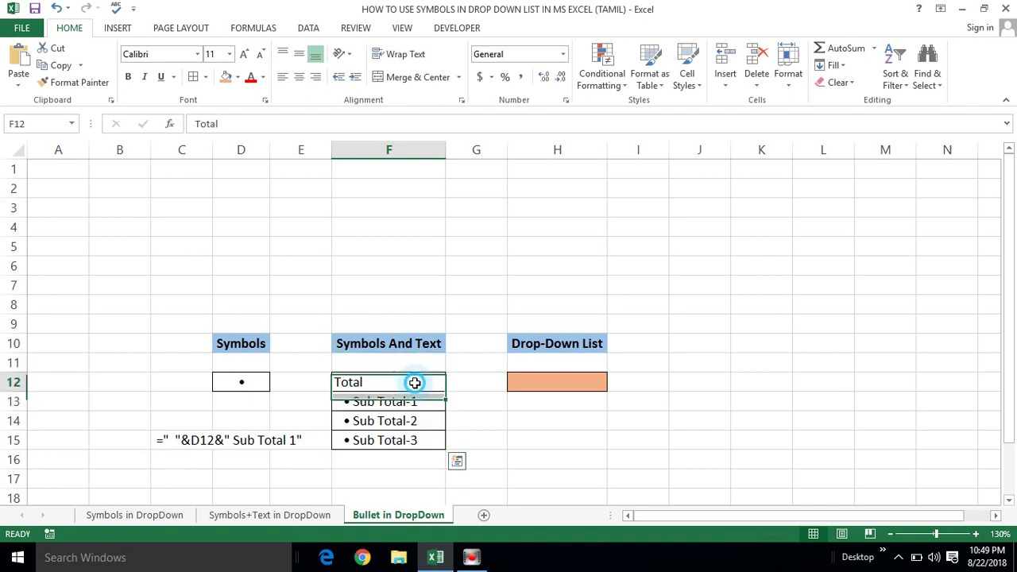
key(shift+Down)
key(shift+Down)
key(shift+Down)
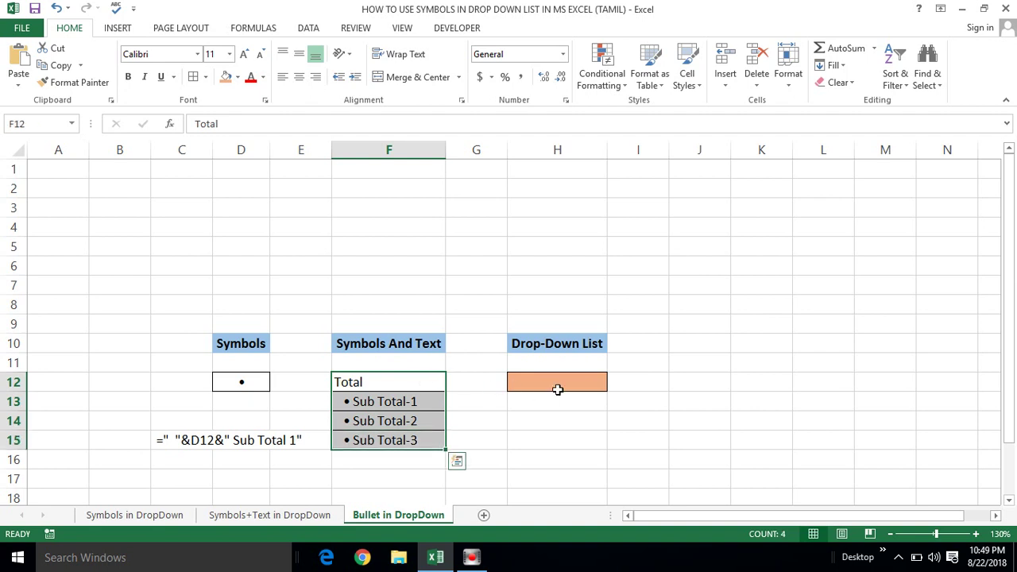
Delete the helper formula text from C15.
click(556, 389)
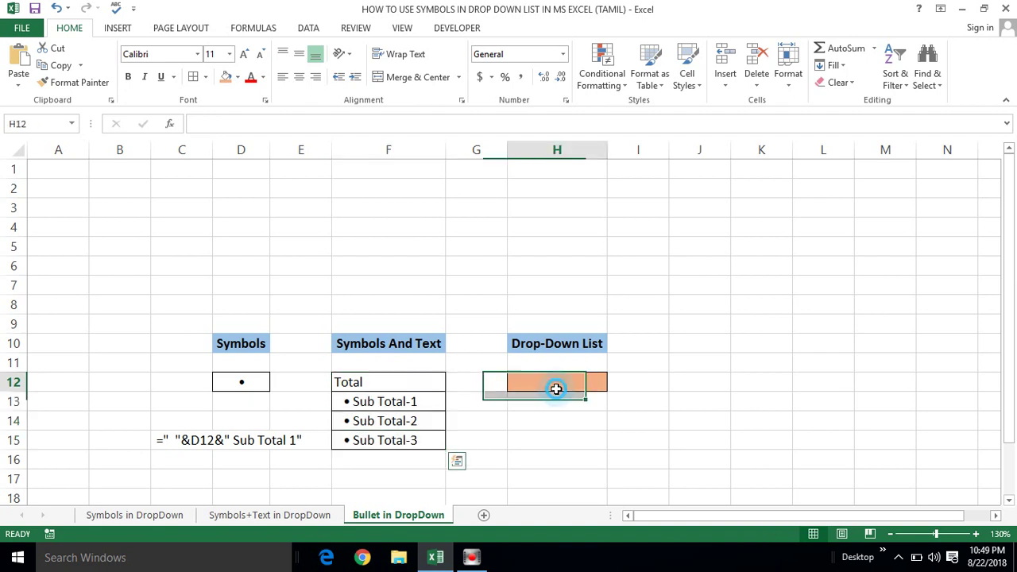
click(164, 438)
key(Delete)
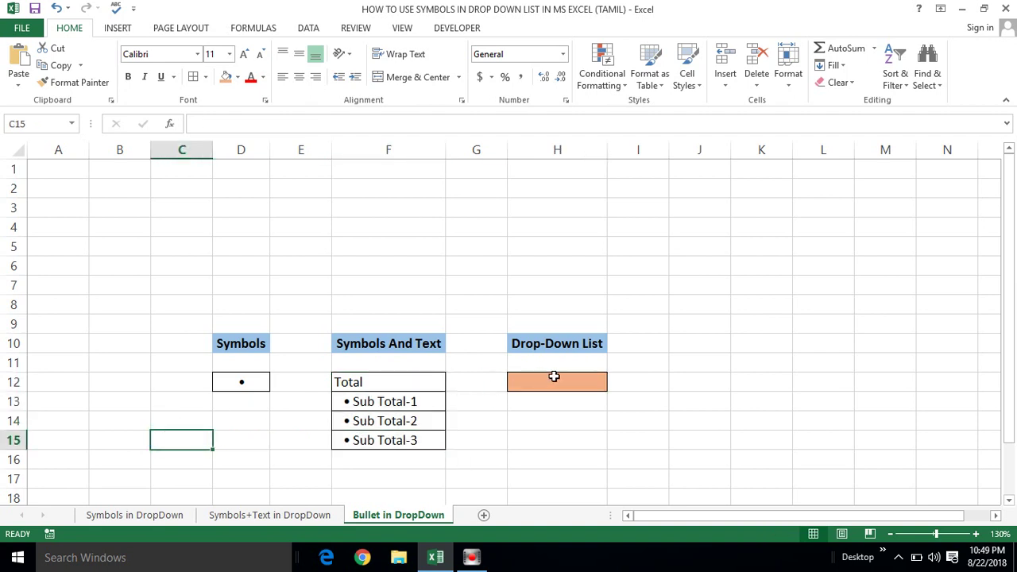
Select orange cell H12 and bring up the Data Validation options.
click(553, 376)
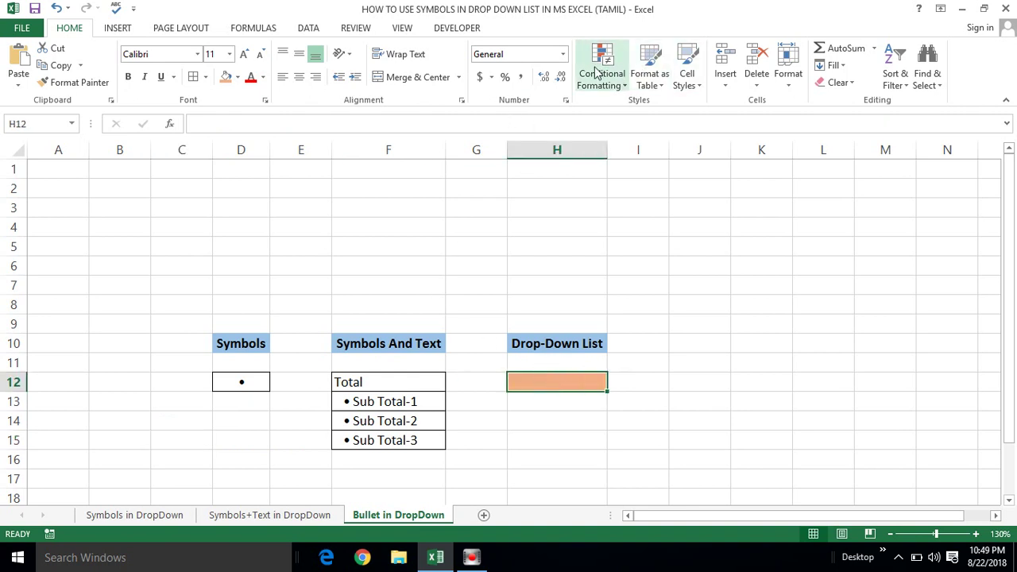
click(308, 30)
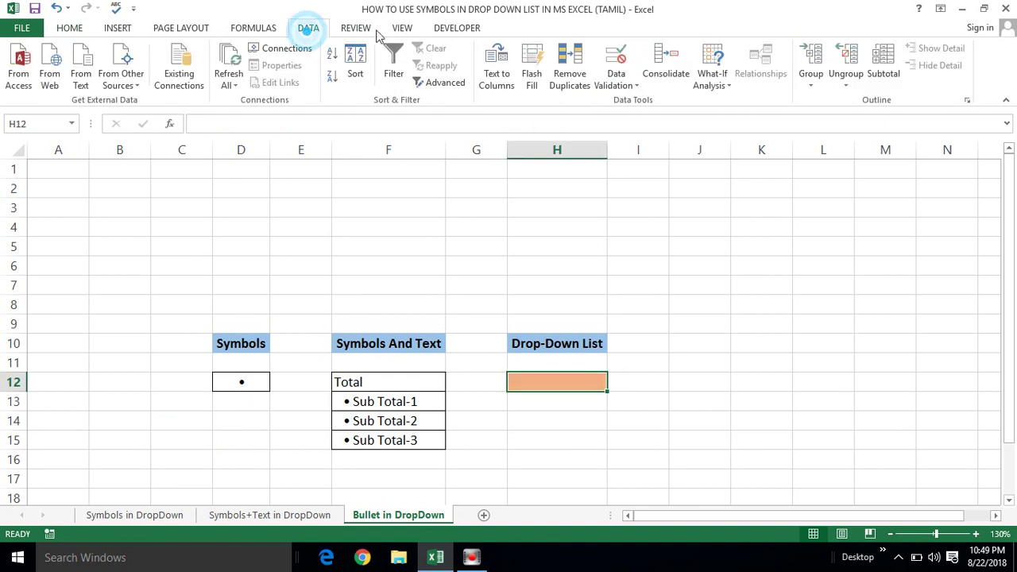
click(623, 79)
Add List data validation to H12 with source =$F$12:$F$15.
click(640, 101)
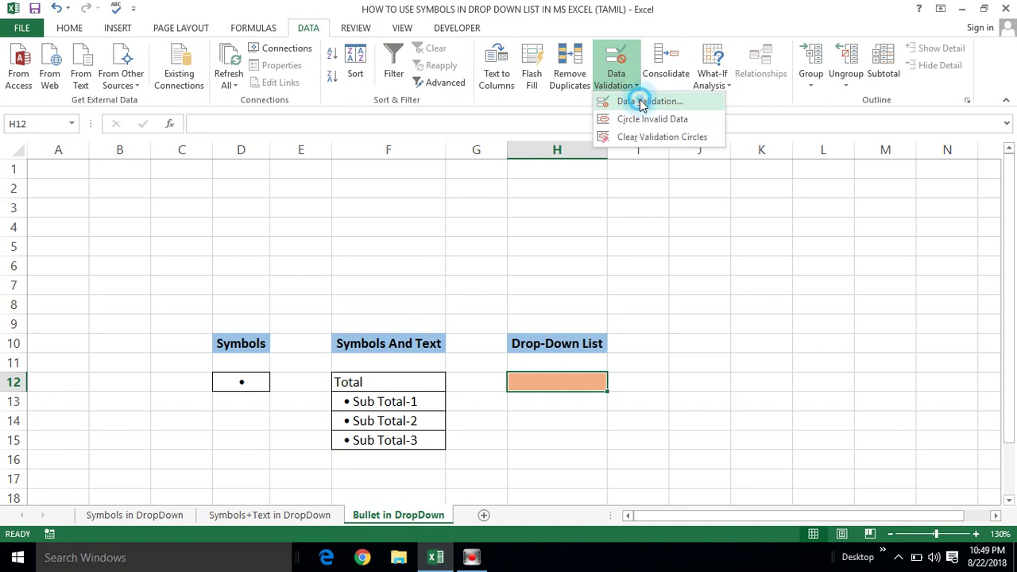
click(590, 296)
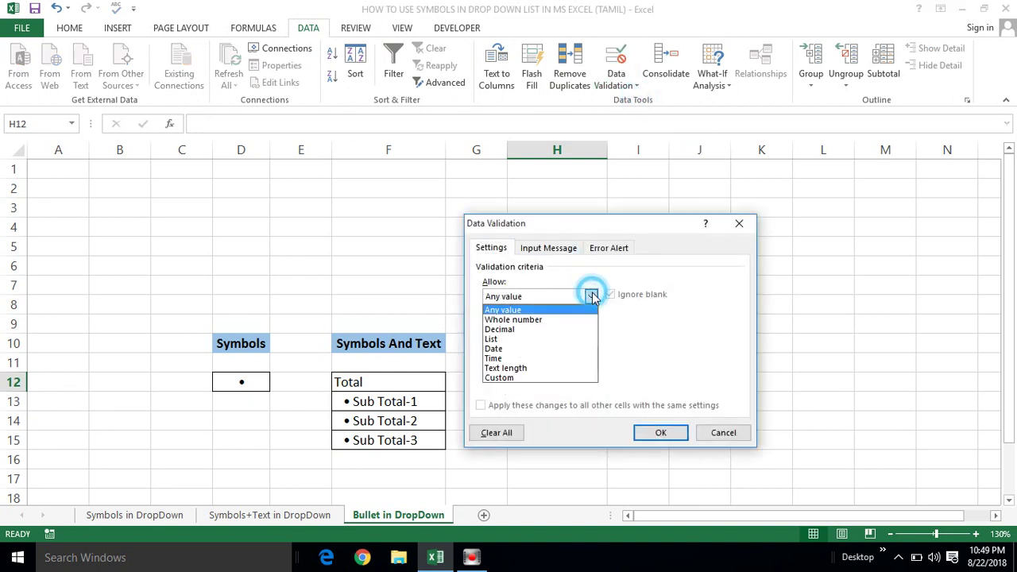
click(506, 341)
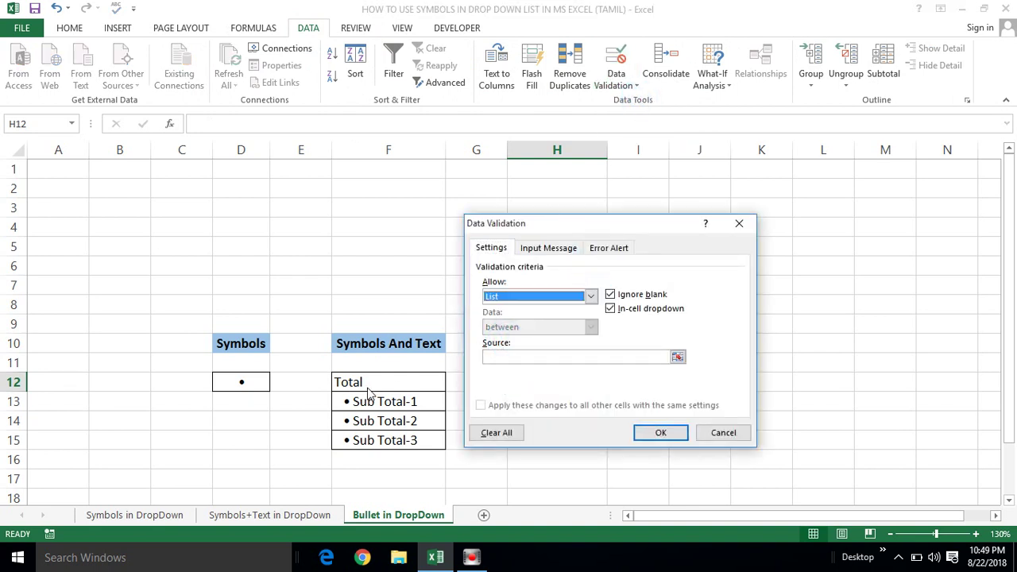
click(677, 358)
click(414, 382)
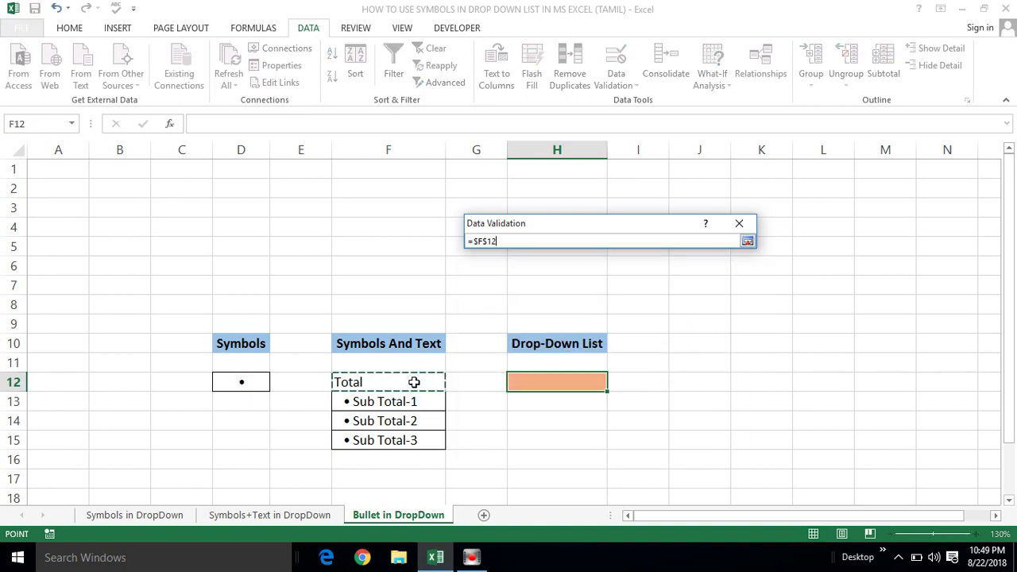
key(shift+Down)
key(shift+Down)
key(shift+Down)
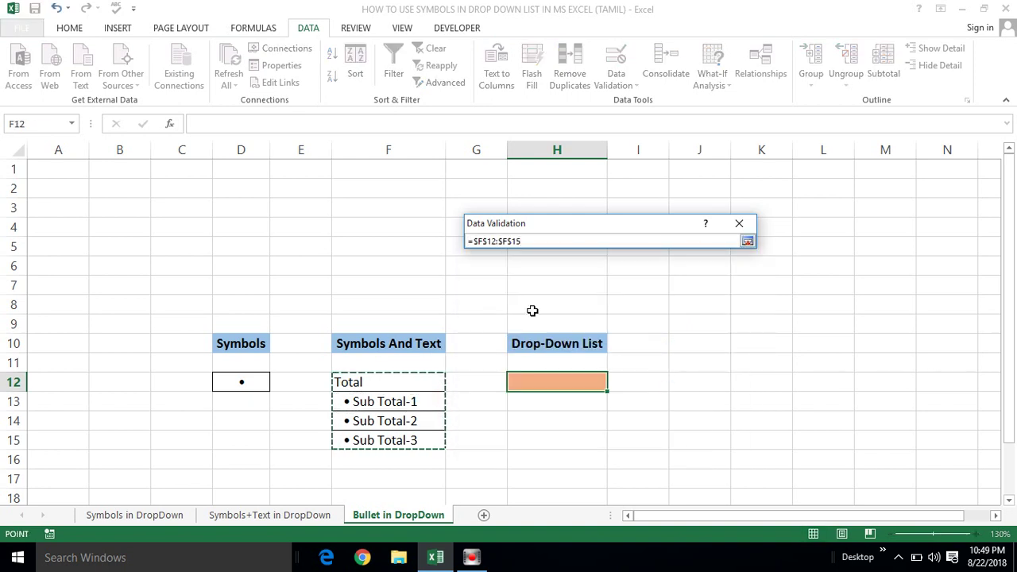
click(748, 241)
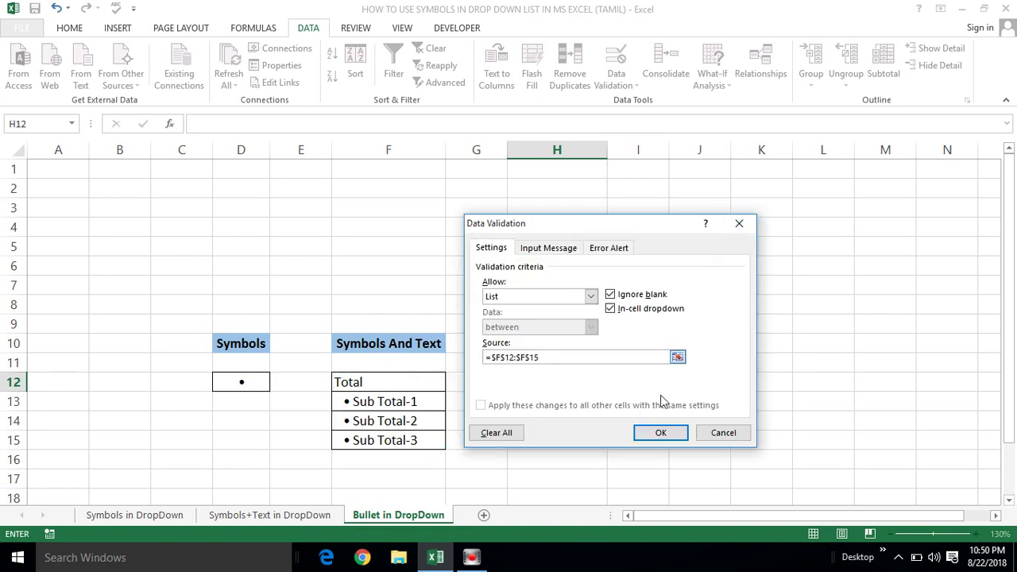
click(654, 433)
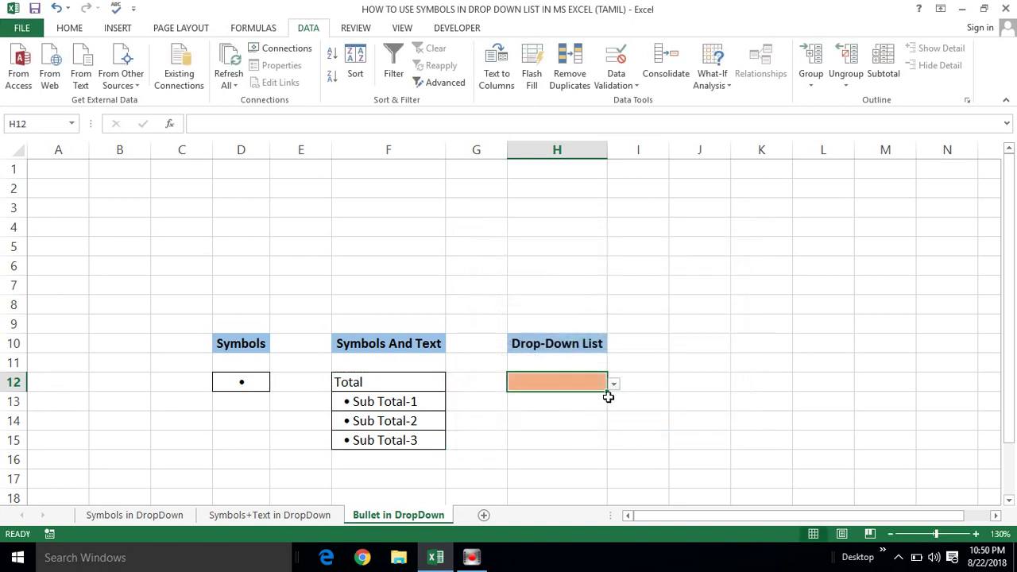
Test H12's drop-down by picking • Sub Total-1, • Sub Total-3, then Total.
click(613, 386)
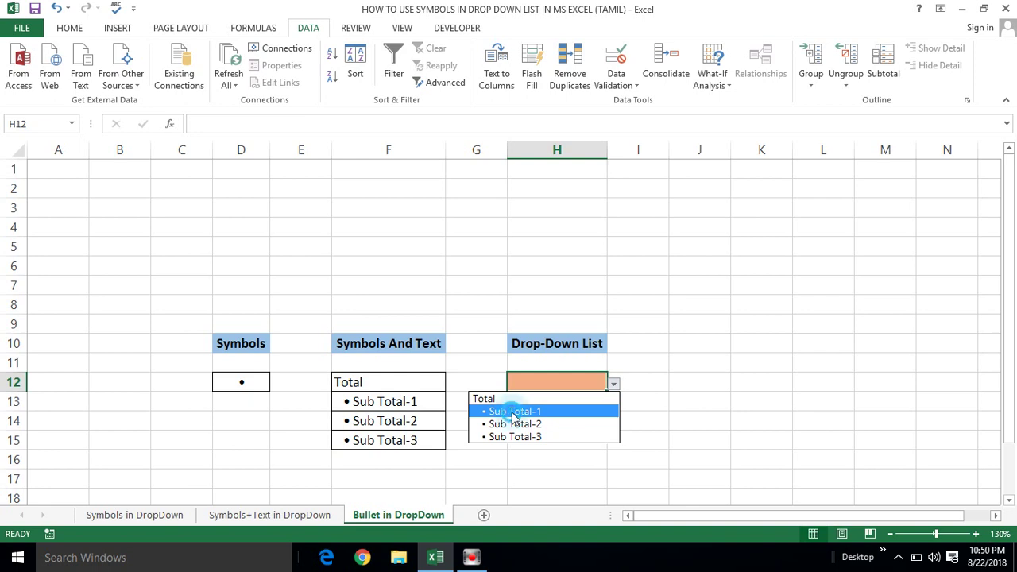
click(514, 411)
click(613, 386)
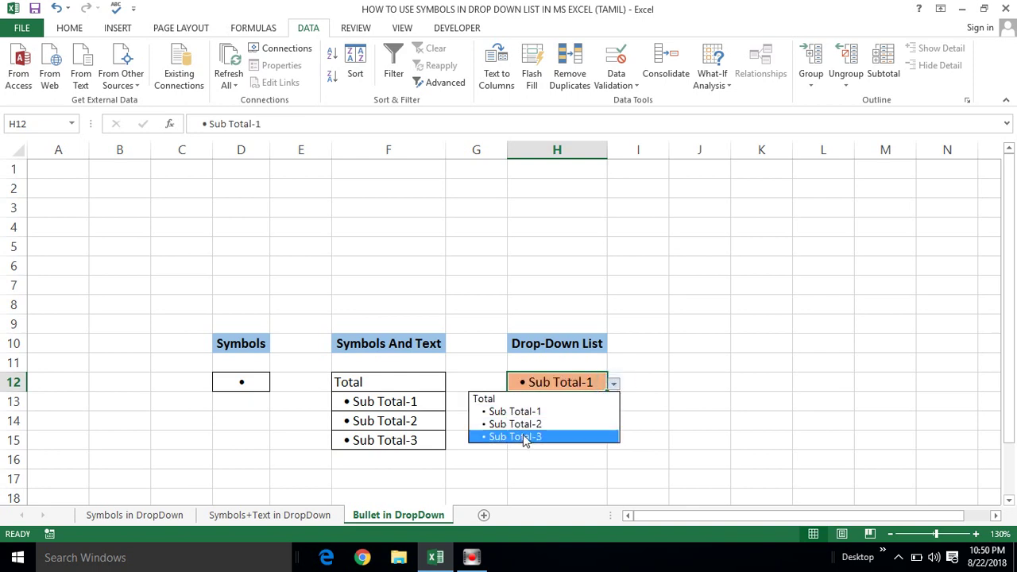
click(519, 436)
click(614, 386)
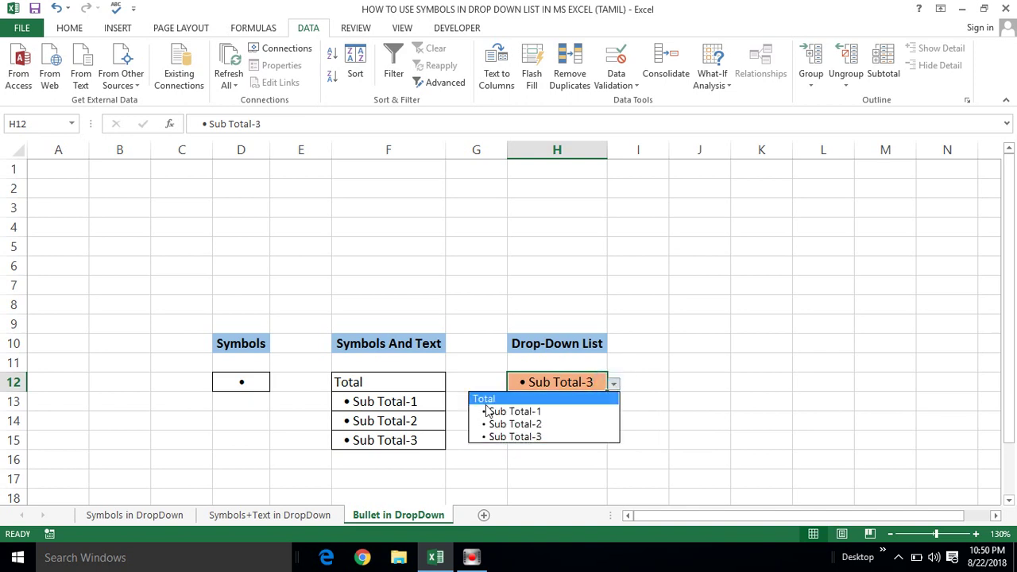
click(510, 395)
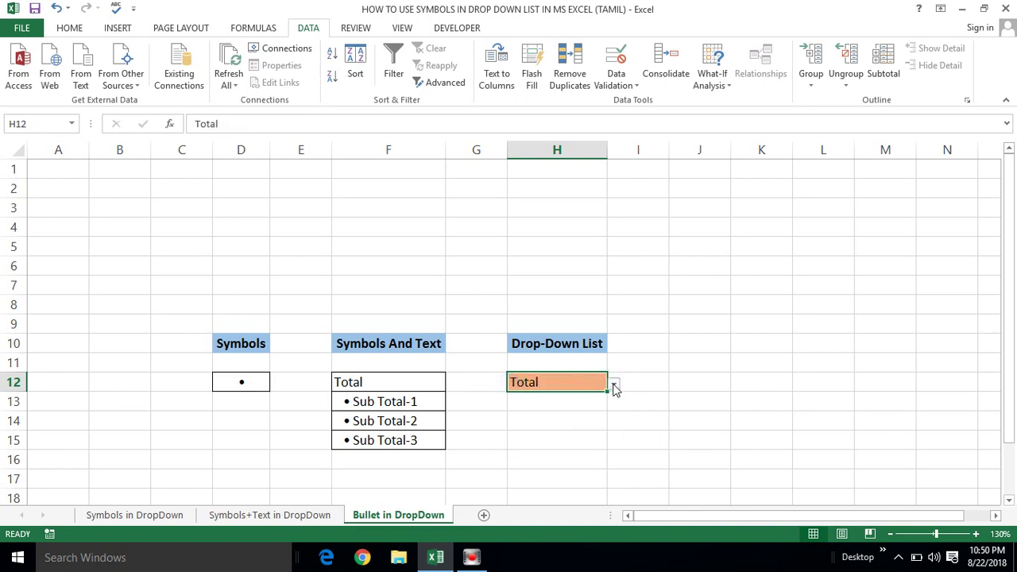
Set H12 to • Sub Total-2 and move the selection off the cell.
click(613, 386)
click(532, 425)
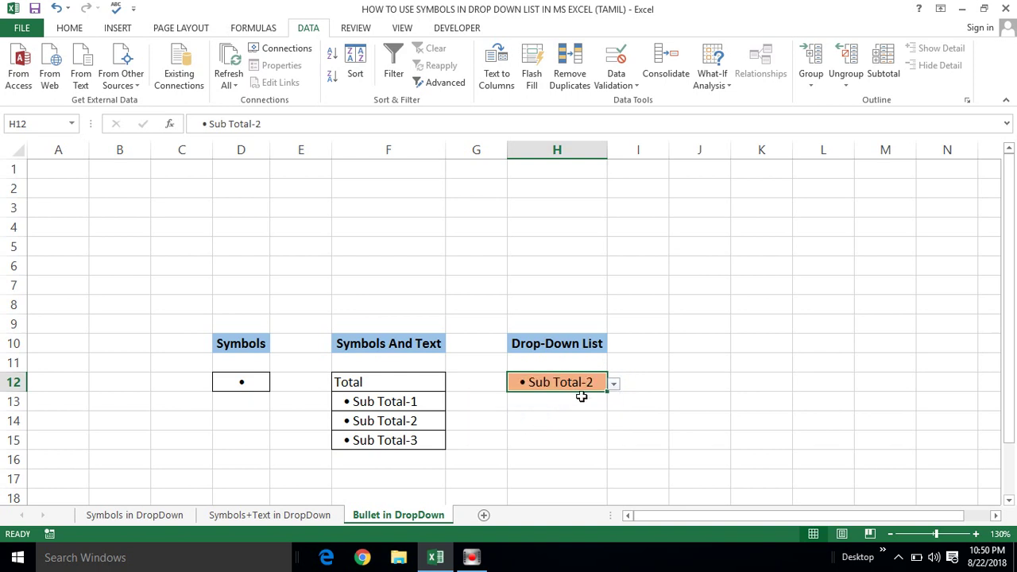
click(597, 404)
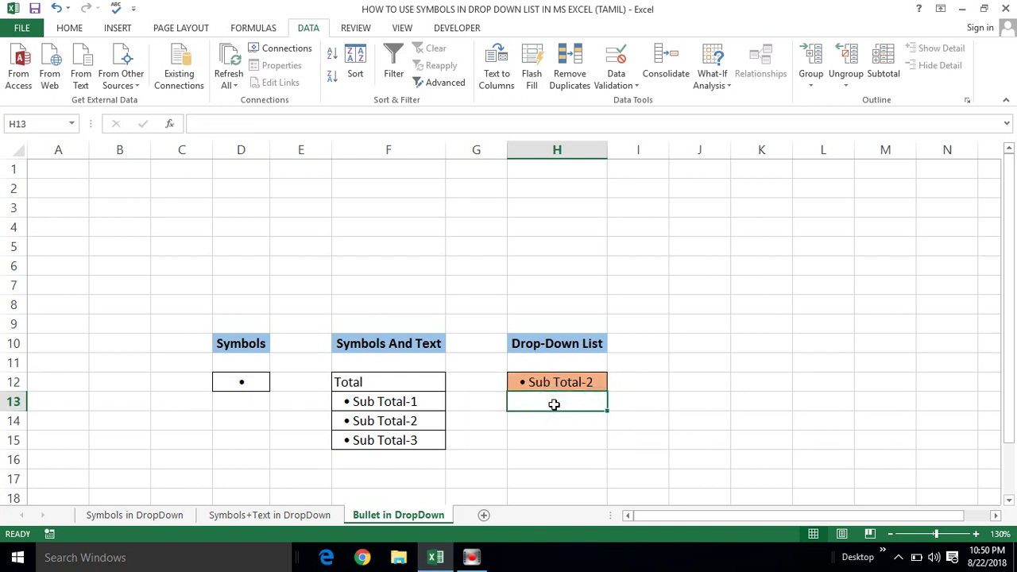
click(470, 424)
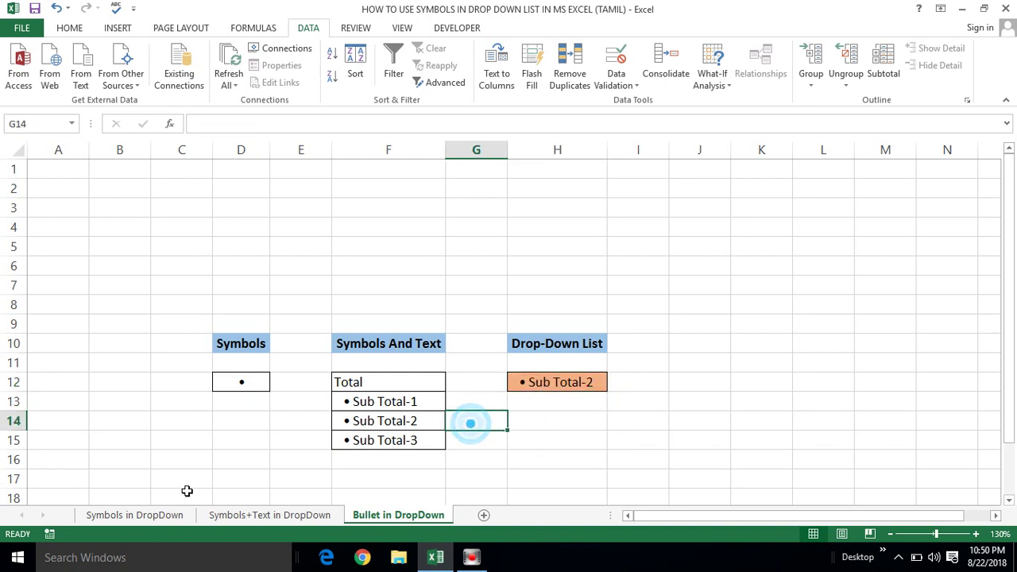
click(145, 515)
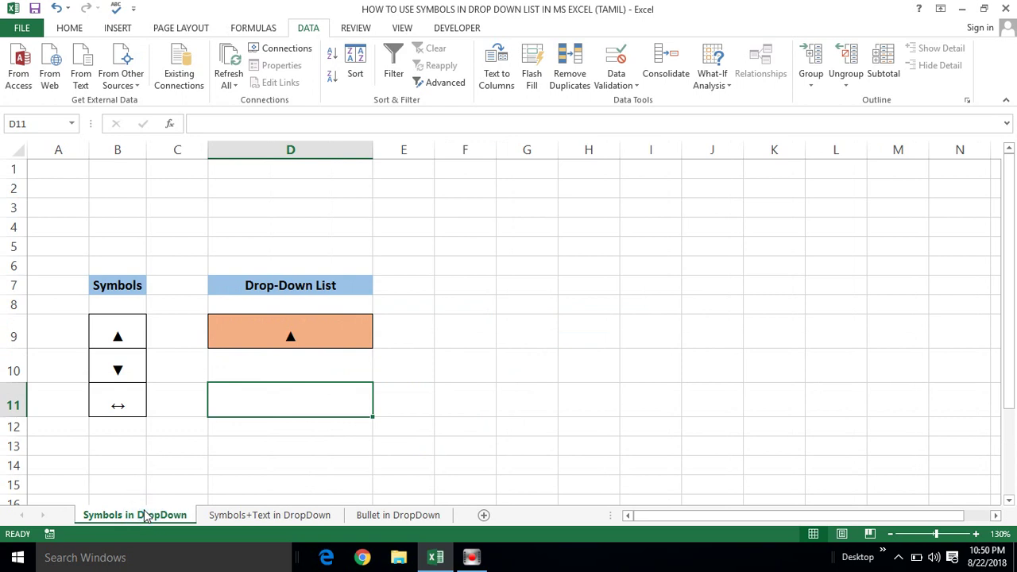
click(112, 331)
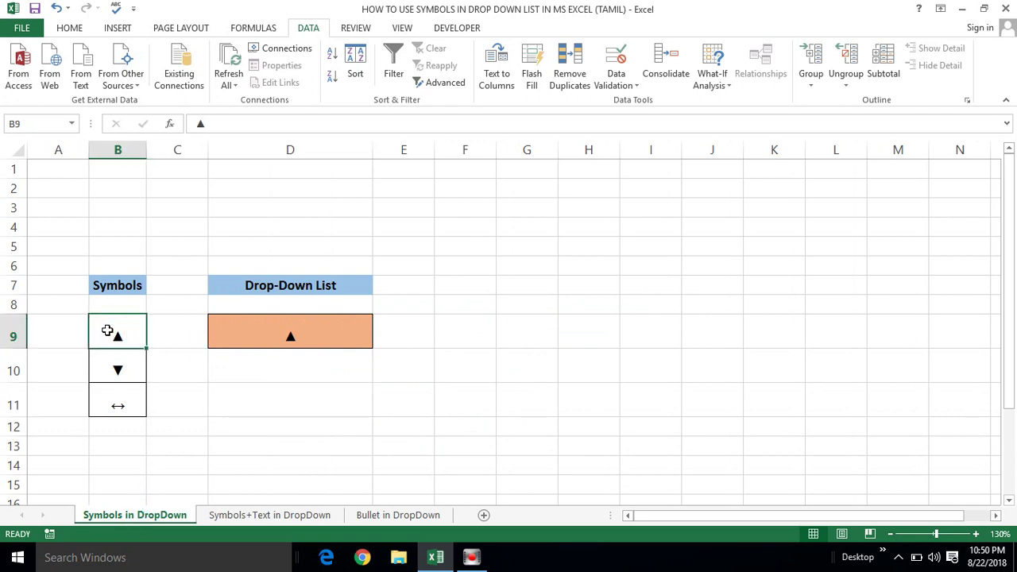
key(shift+Down)
key(shift+Down)
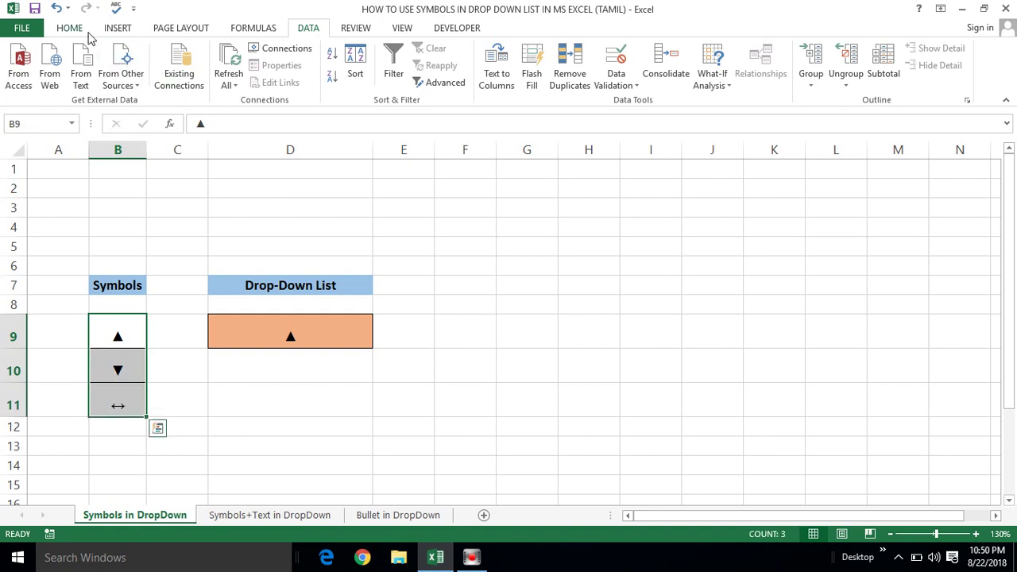
click(78, 28)
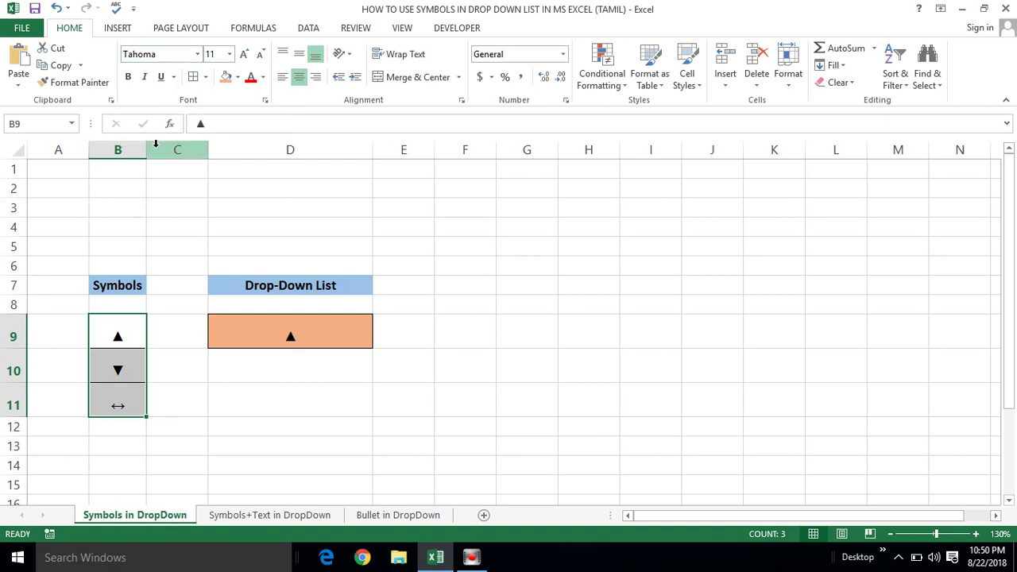
click(289, 336)
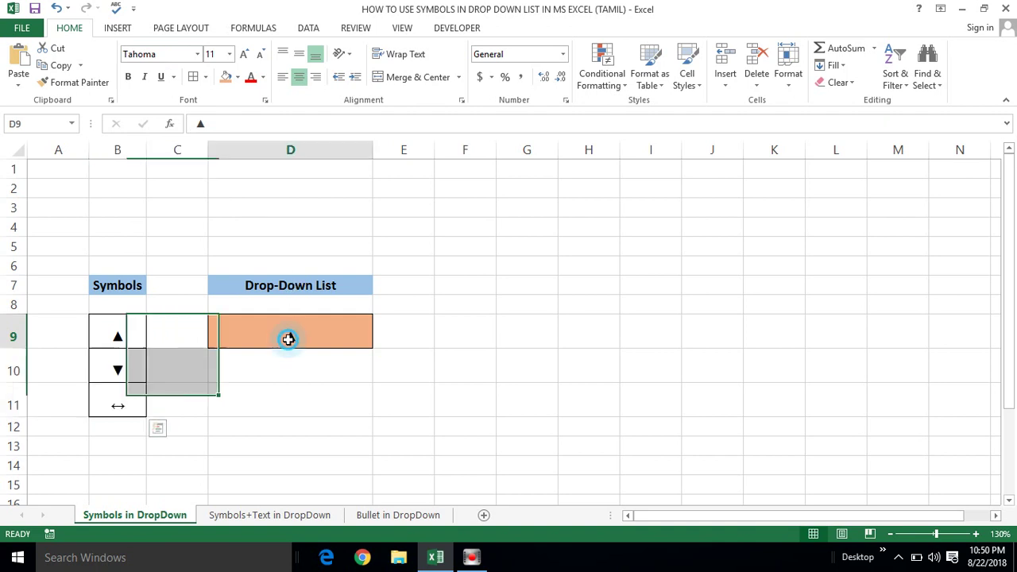
click(380, 342)
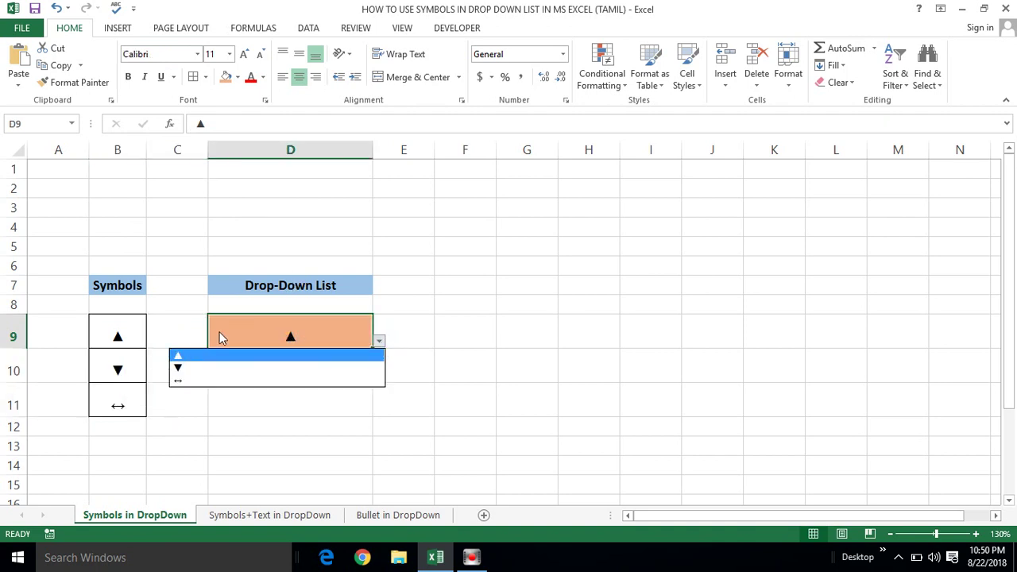
click(117, 339)
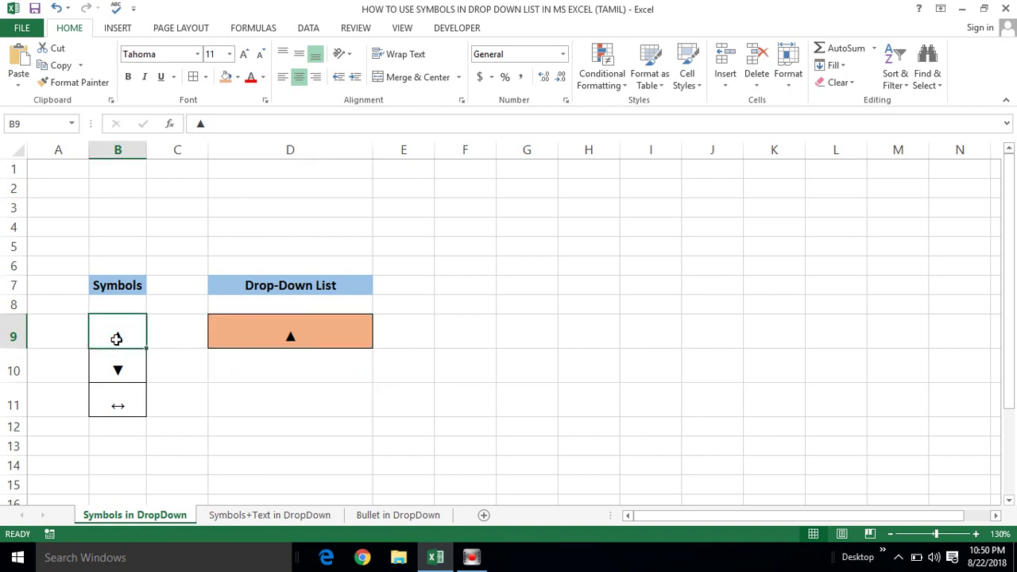
Set the symbol cells B9:B11 to the Arial font.
drag(117, 339, 118, 405)
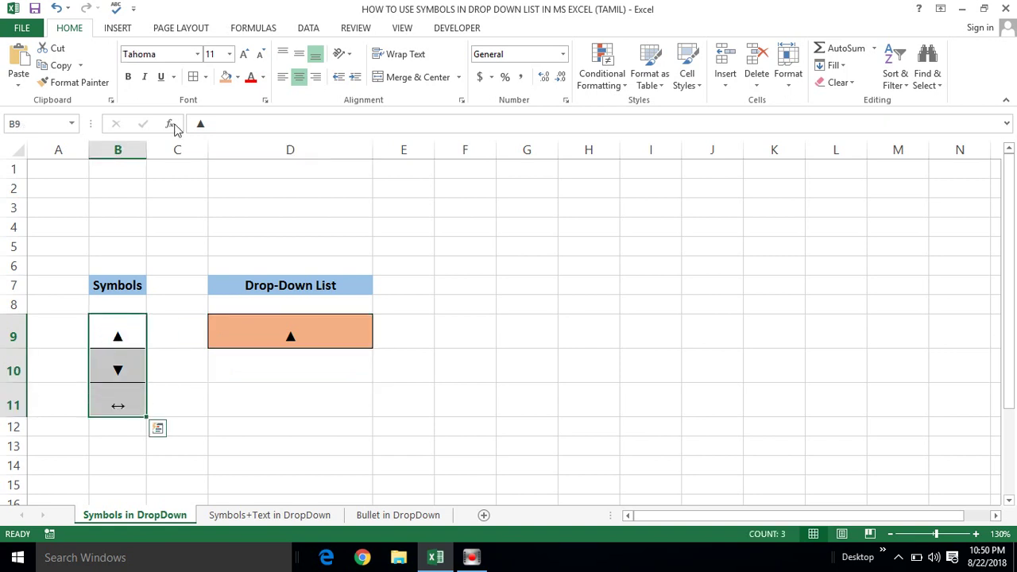
click(197, 55)
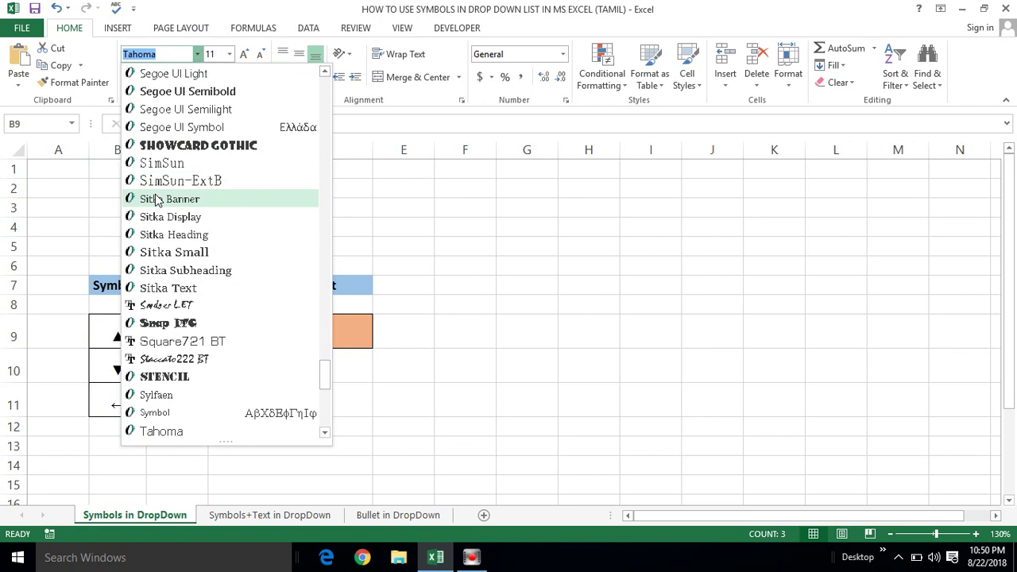
text(Academy Engravi)
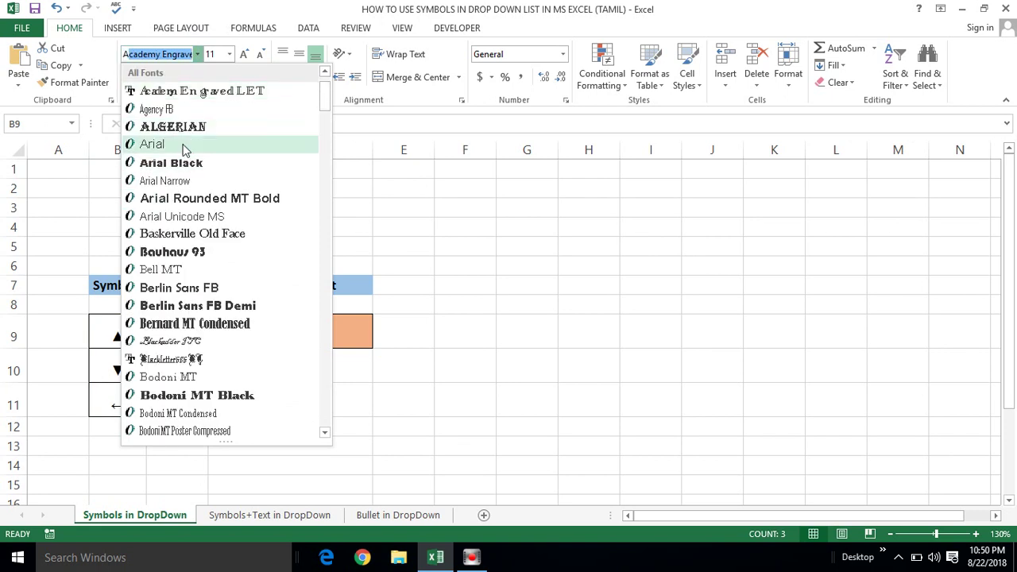
click(152, 144)
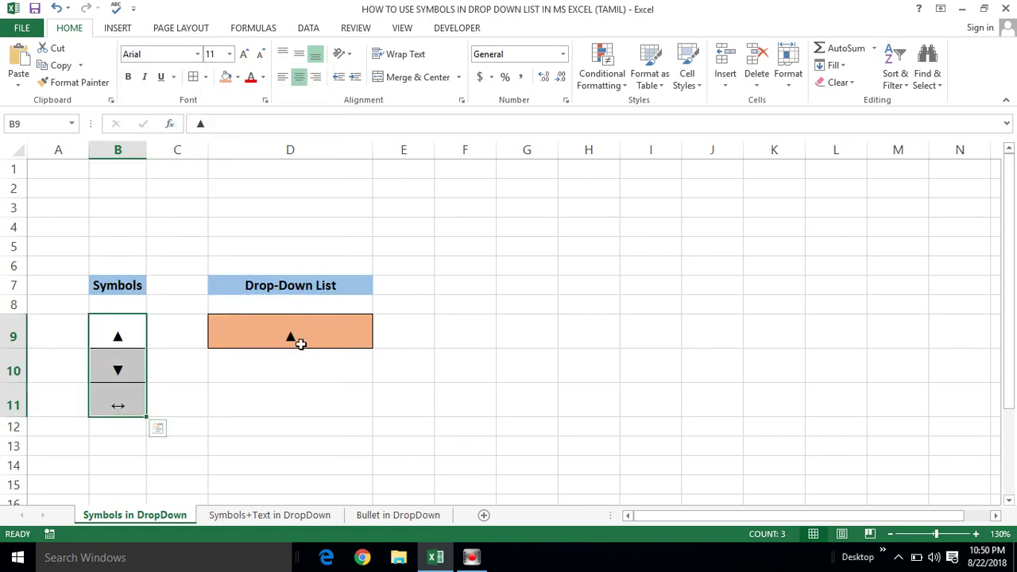
Check D9's drop-down of symbol choices without changing it.
click(311, 342)
click(378, 342)
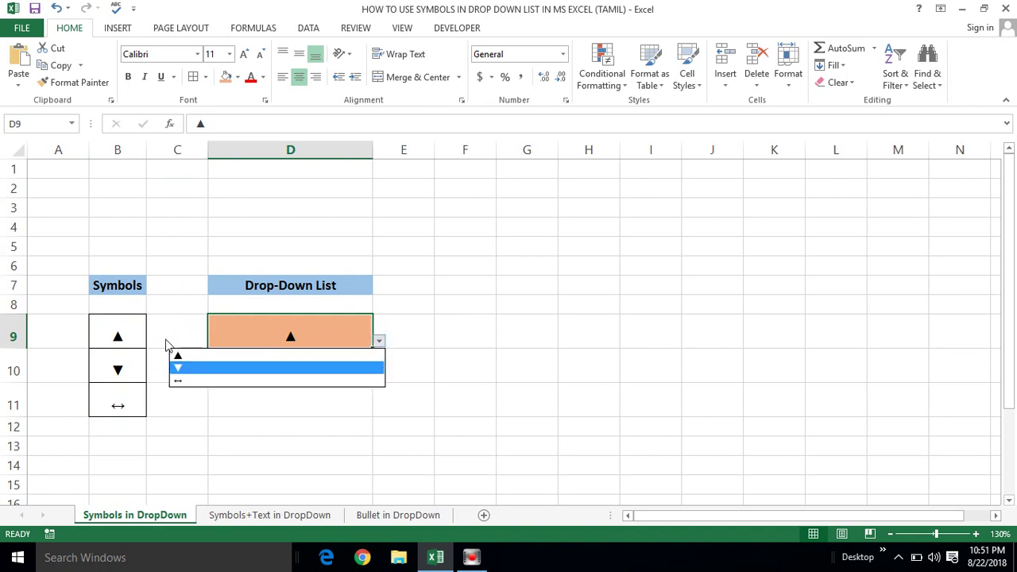
click(136, 362)
Apply the Webdings font to B9:B11 so they show picture glyphs.
drag(119, 328, 120, 404)
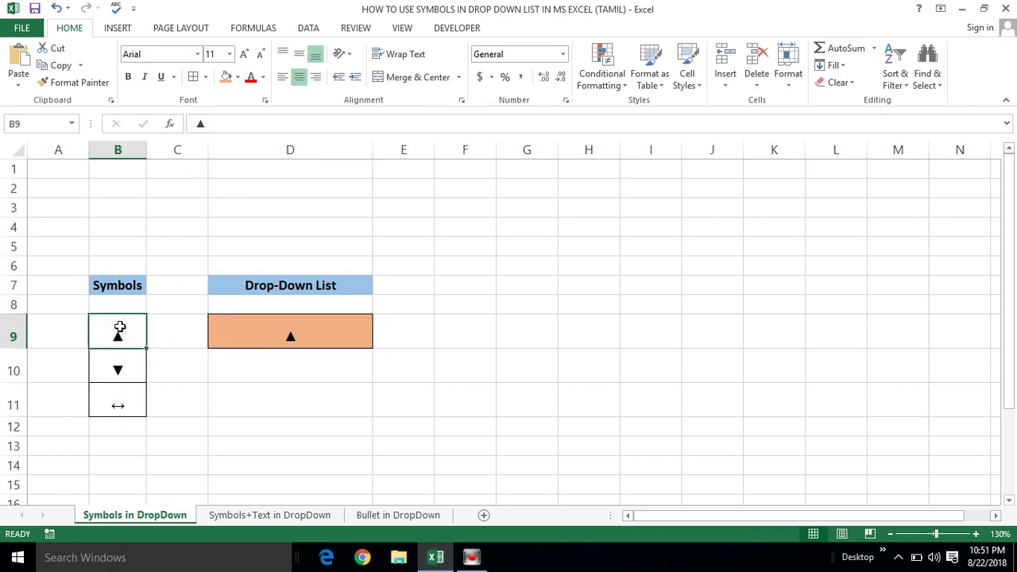
click(196, 54)
text(w)
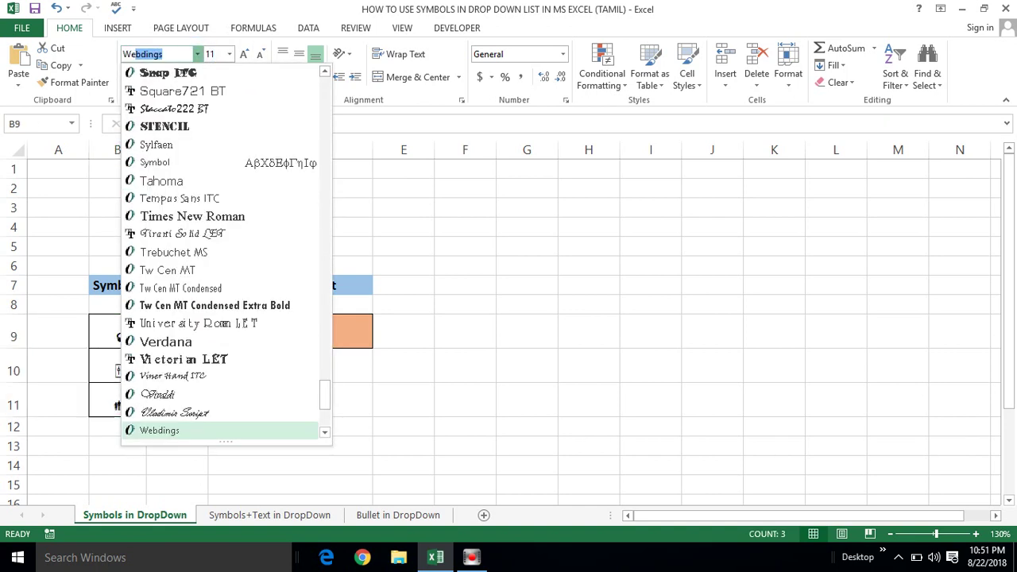
key(Return)
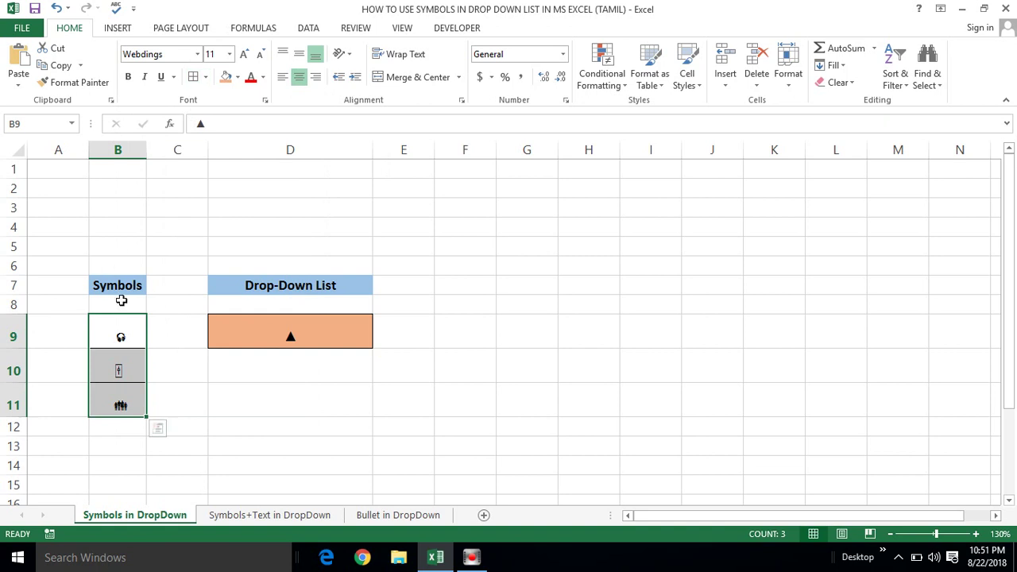
drag(117, 331, 118, 402)
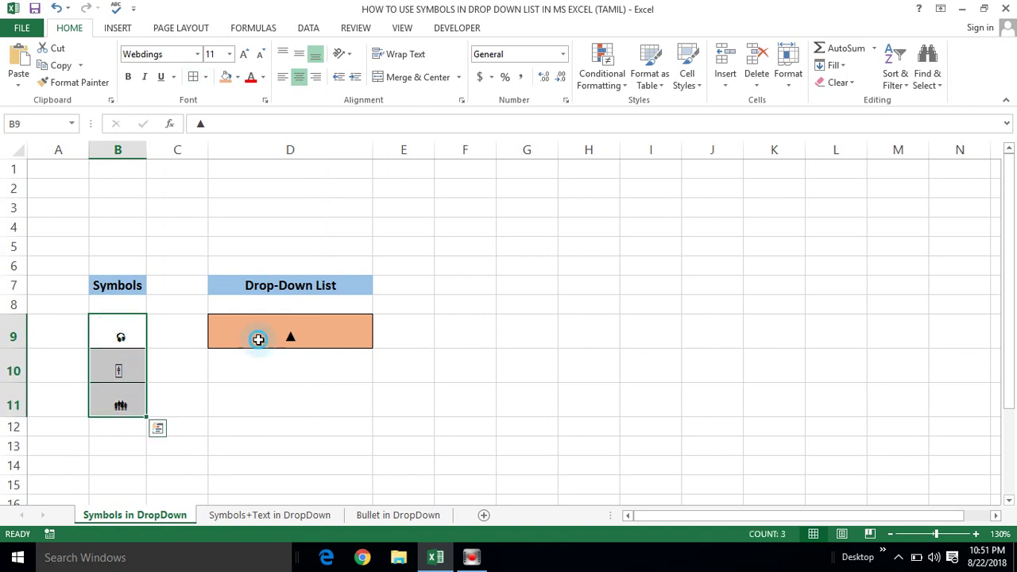
click(256, 340)
Compare D9's symbol drop-down with its Calibri font, leaving both unchanged.
click(379, 341)
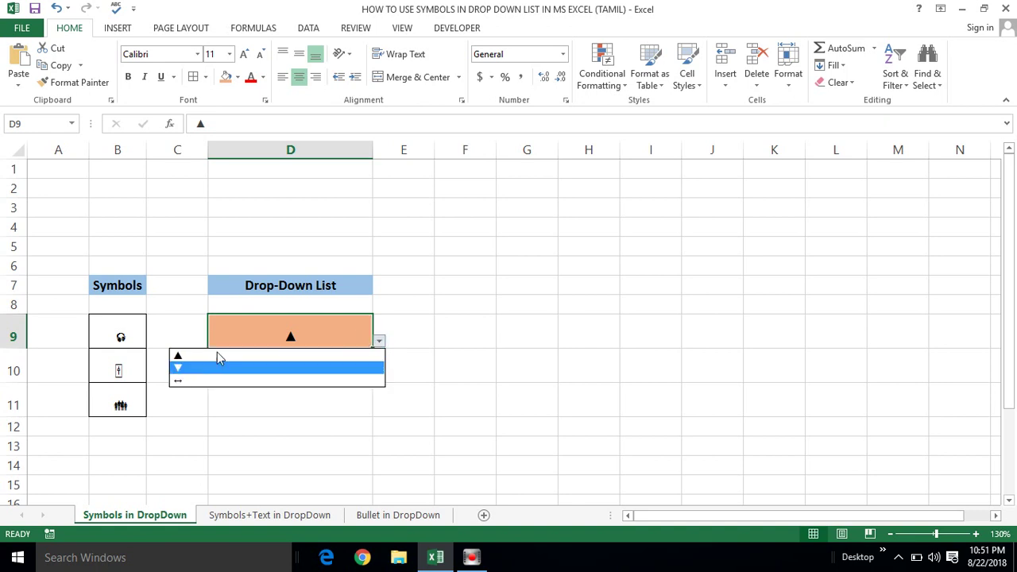
click(197, 59)
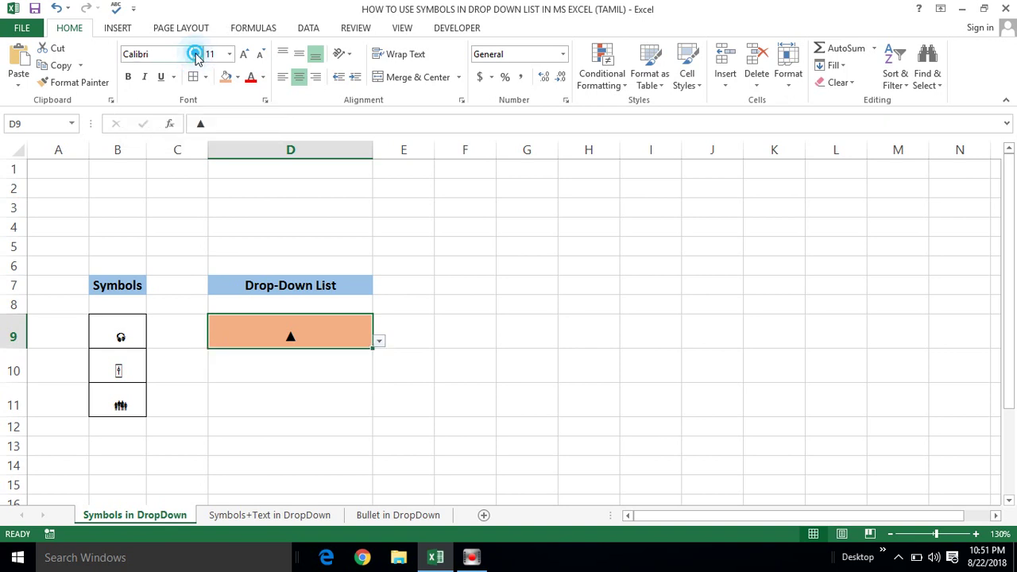
click(198, 60)
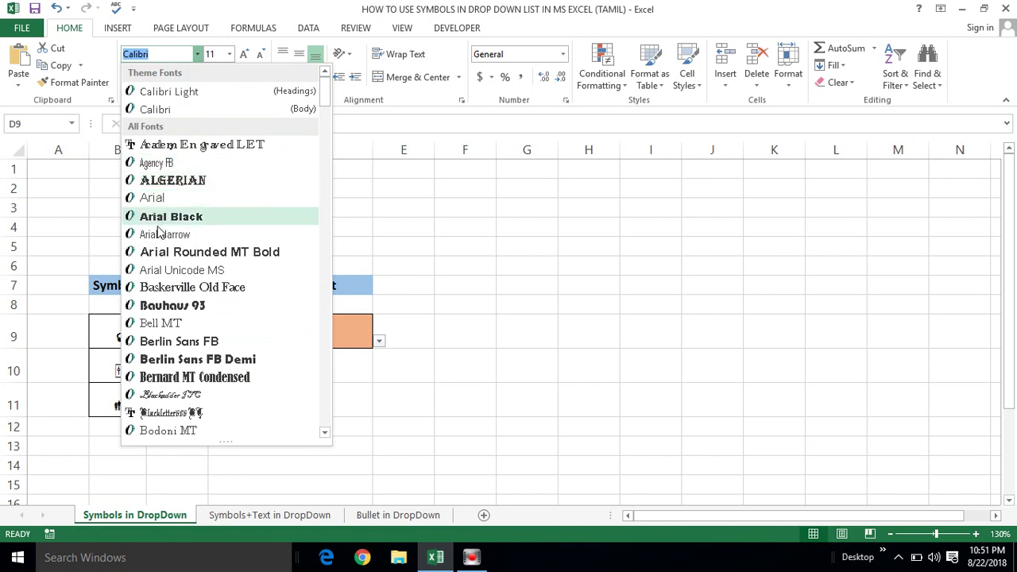
click(408, 253)
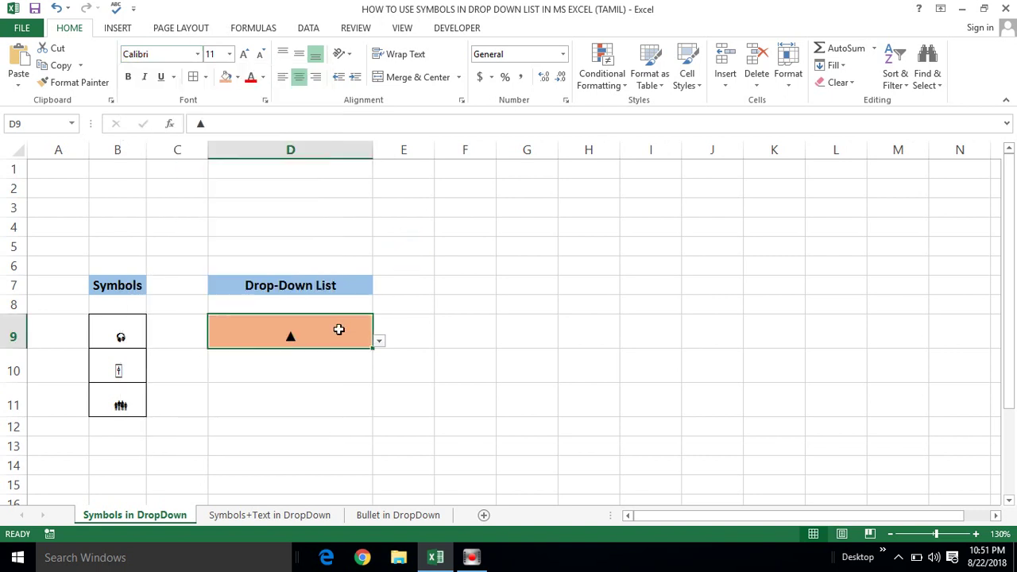
click(377, 341)
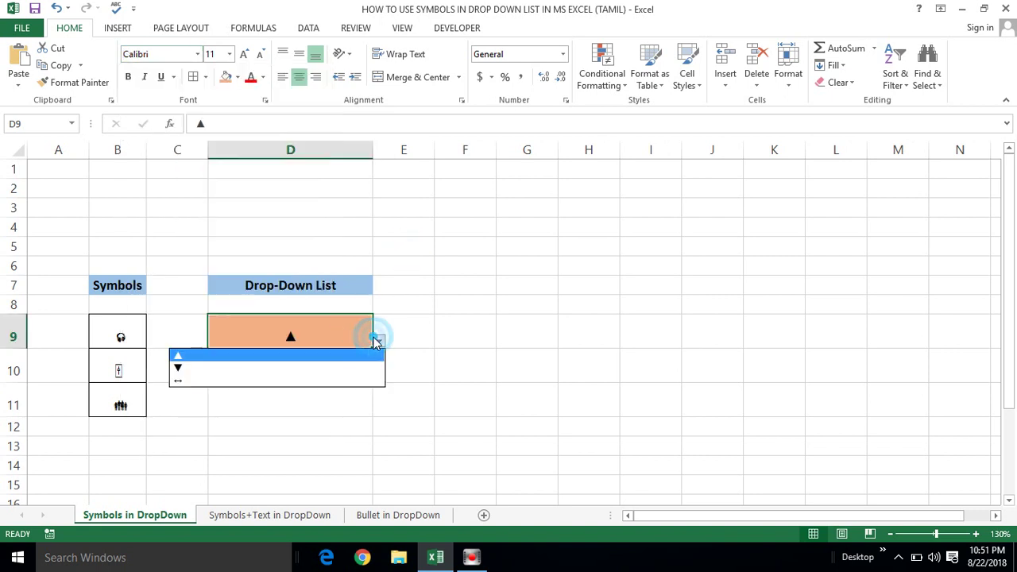
click(96, 334)
Apply the Tahoma font to B9:B11 to restore the ▲, ▼ and ↔ arrows.
click(97, 334)
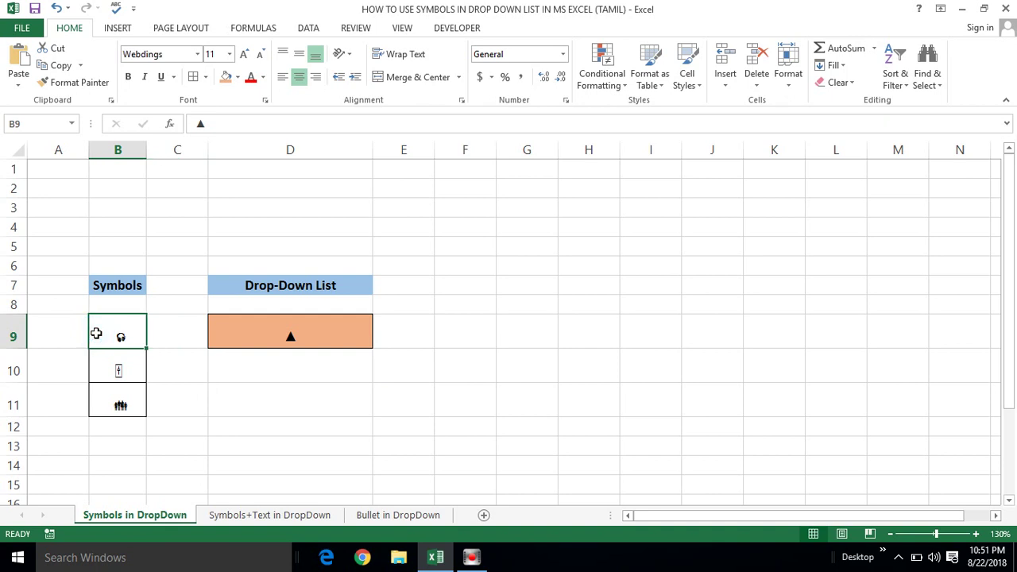
drag(96, 333, 118, 404)
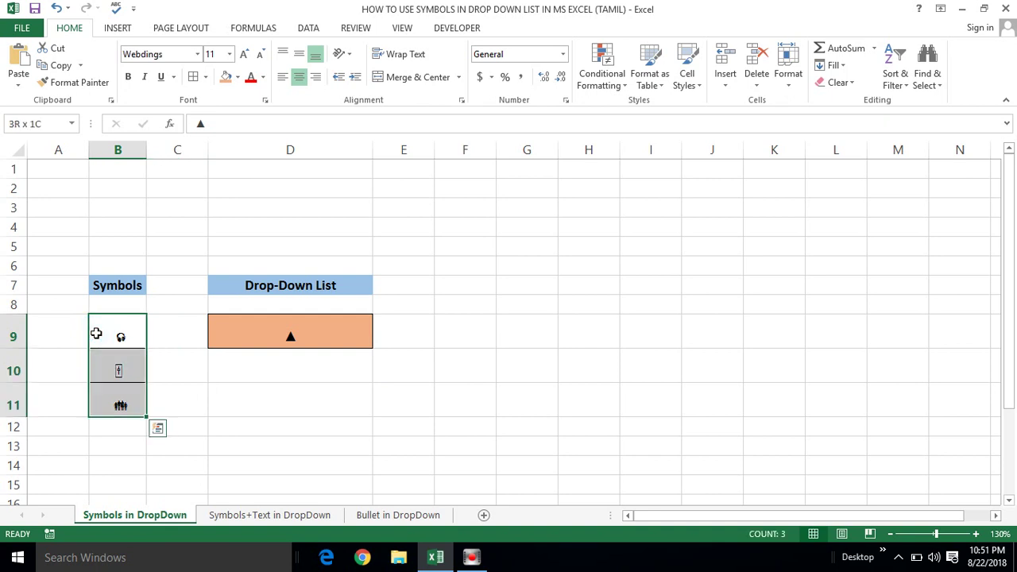
click(197, 54)
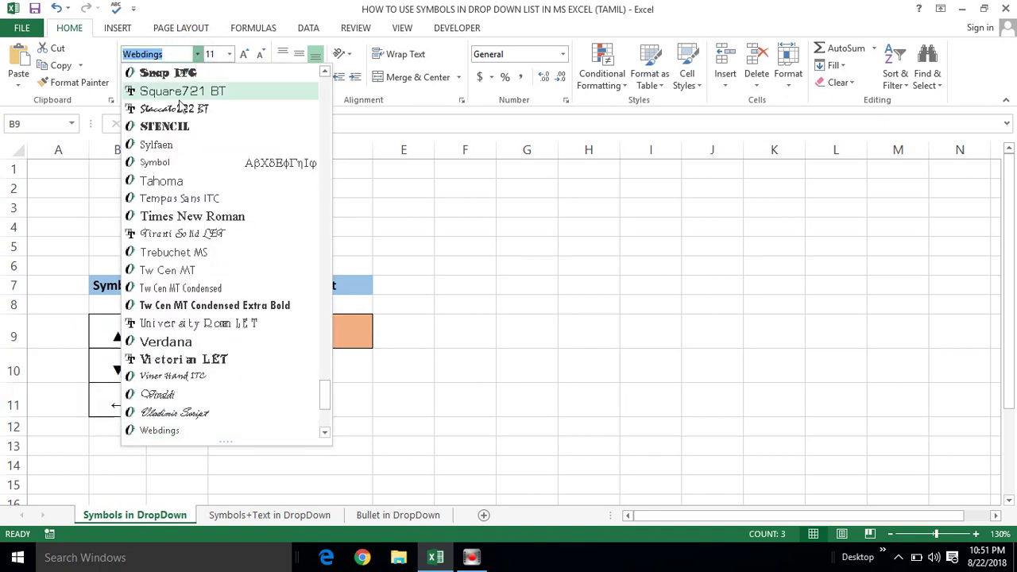
click(153, 182)
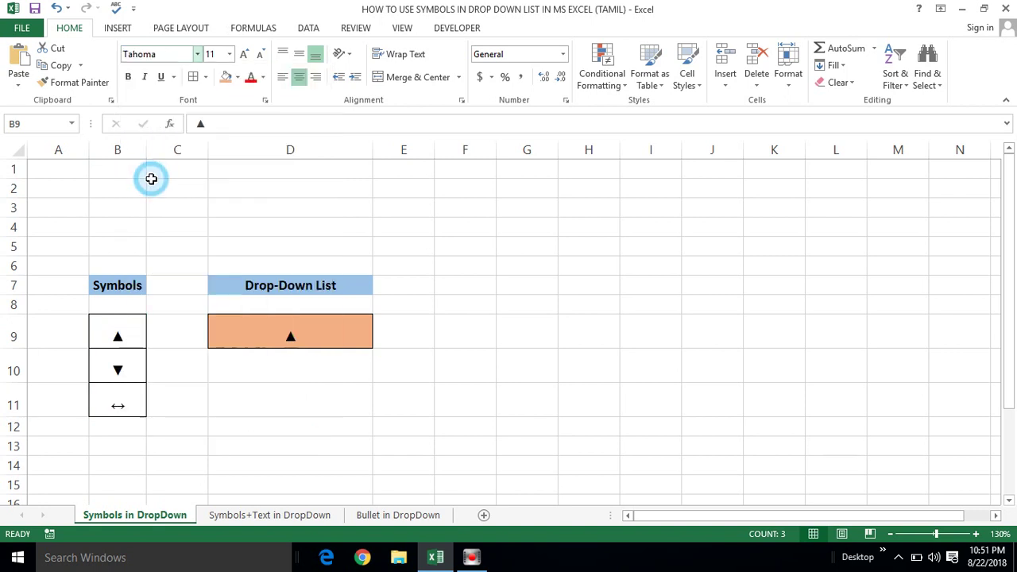
click(177, 354)
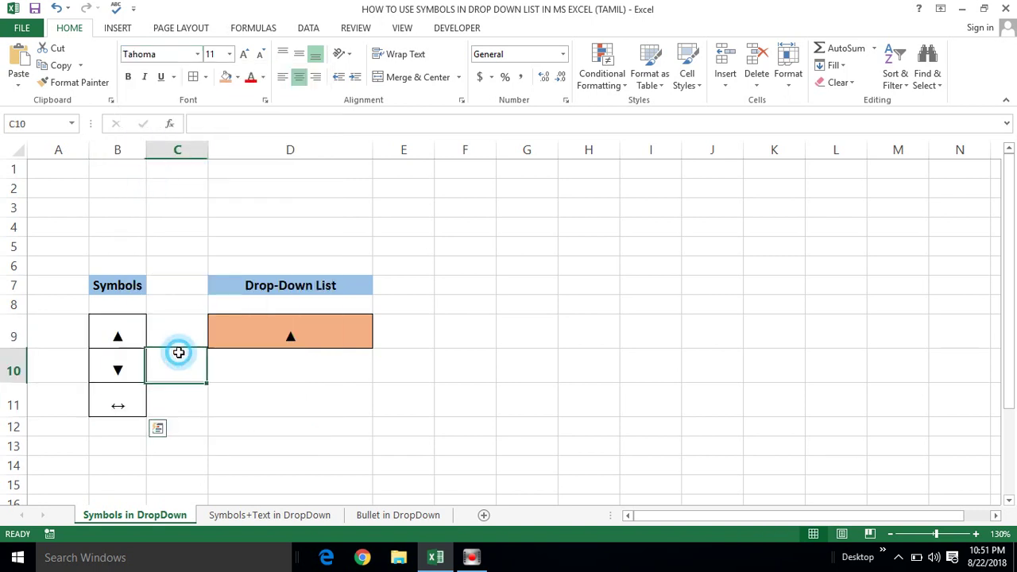
click(118, 190)
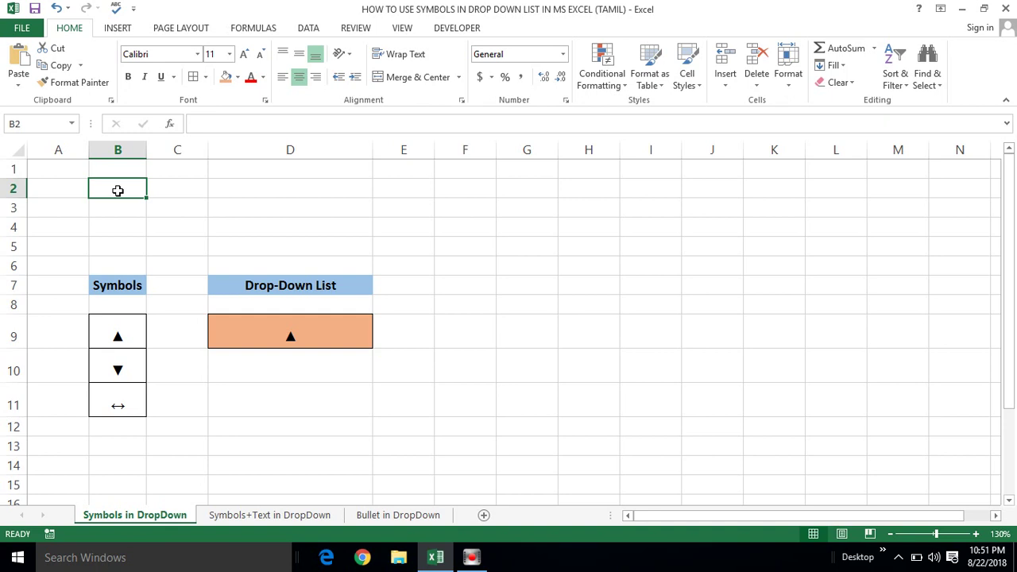
click(276, 372)
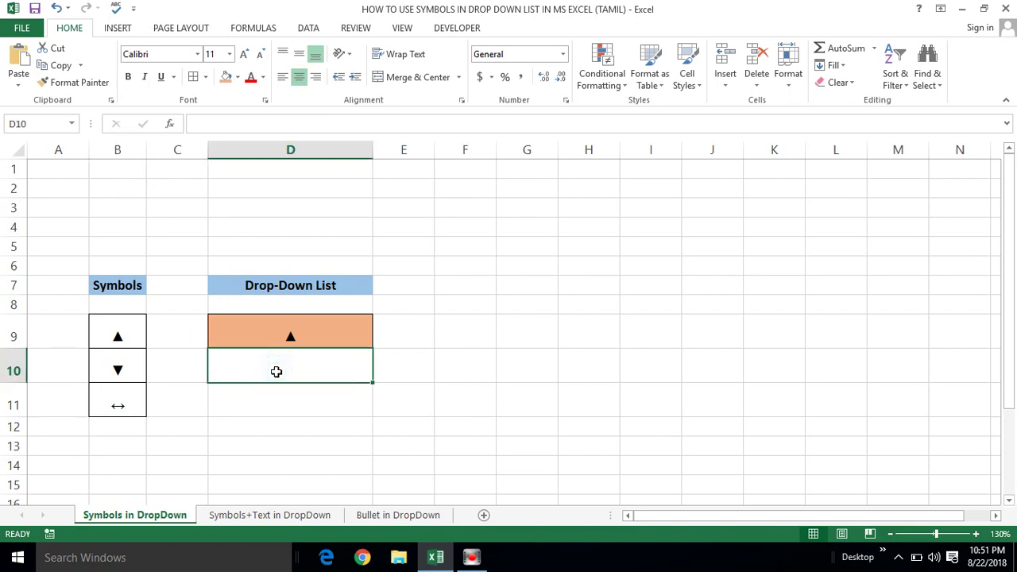